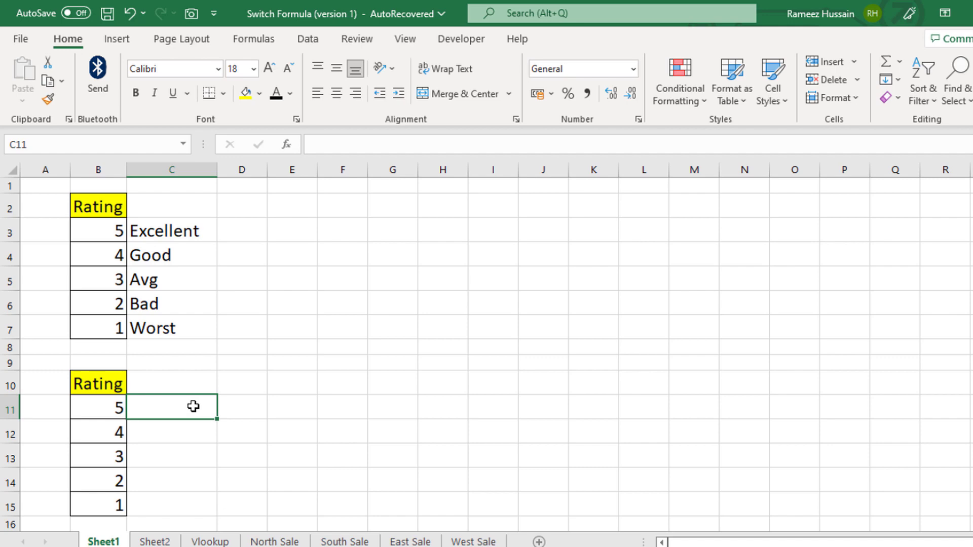
- Start an IF formula in C11 that returns "Excellent" when B11 equals 5
type("=IF(")
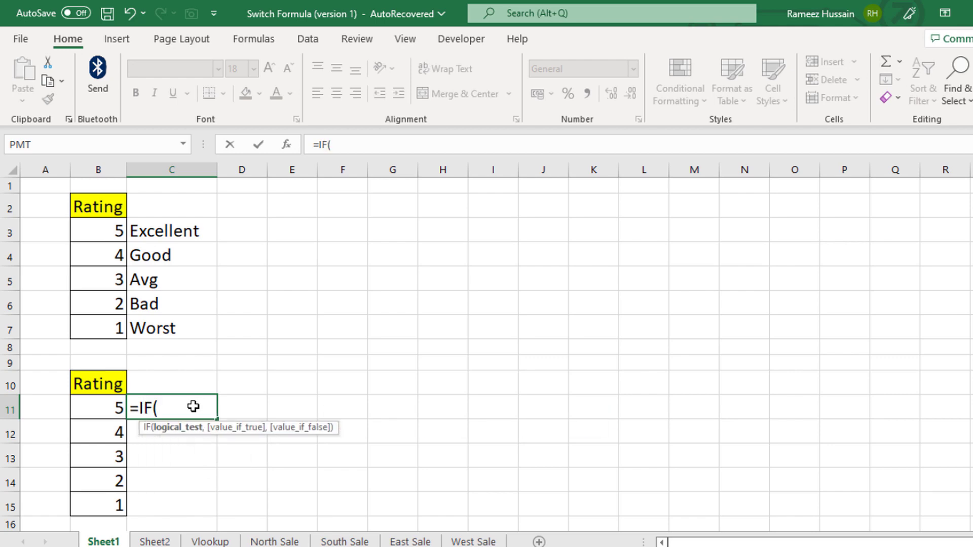
left_click(103, 404)
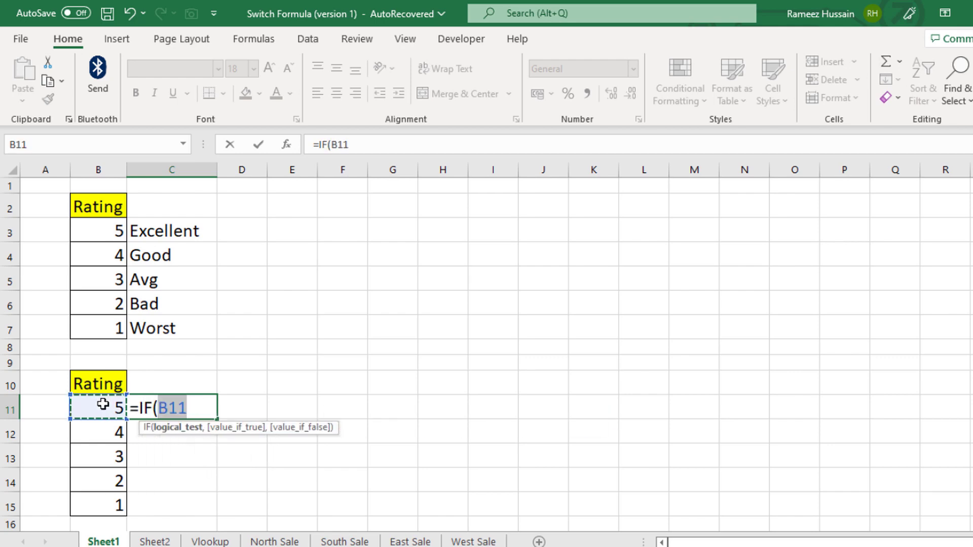
type("=")
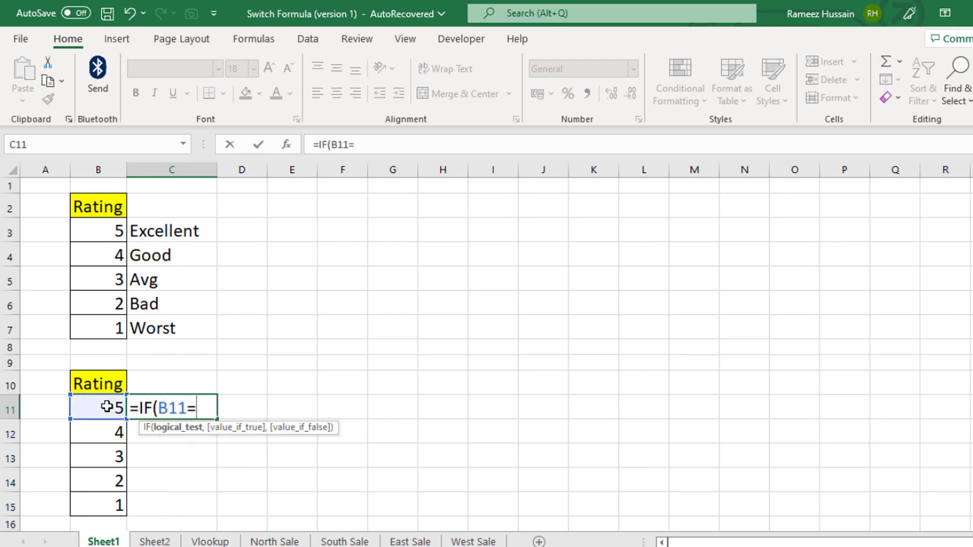
type("5,\"")
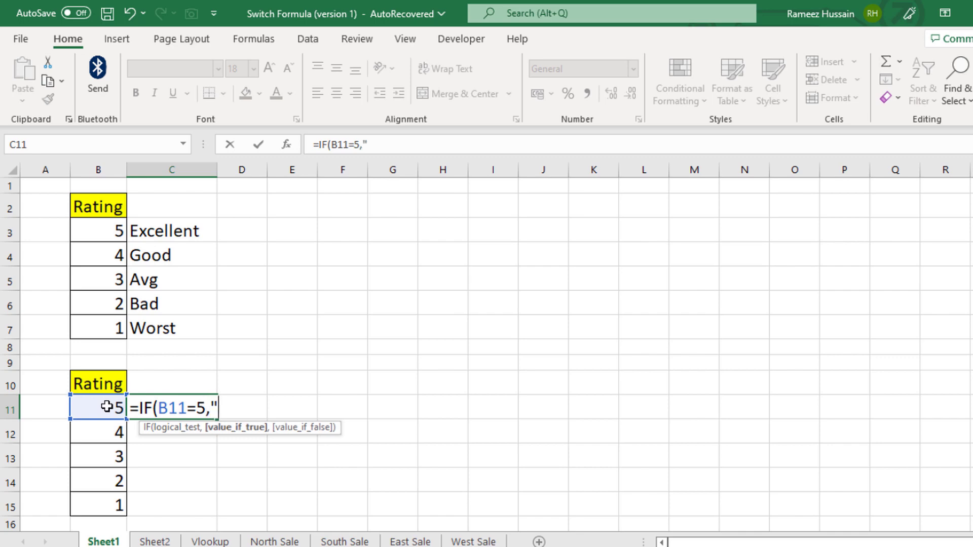
type("Excellen")
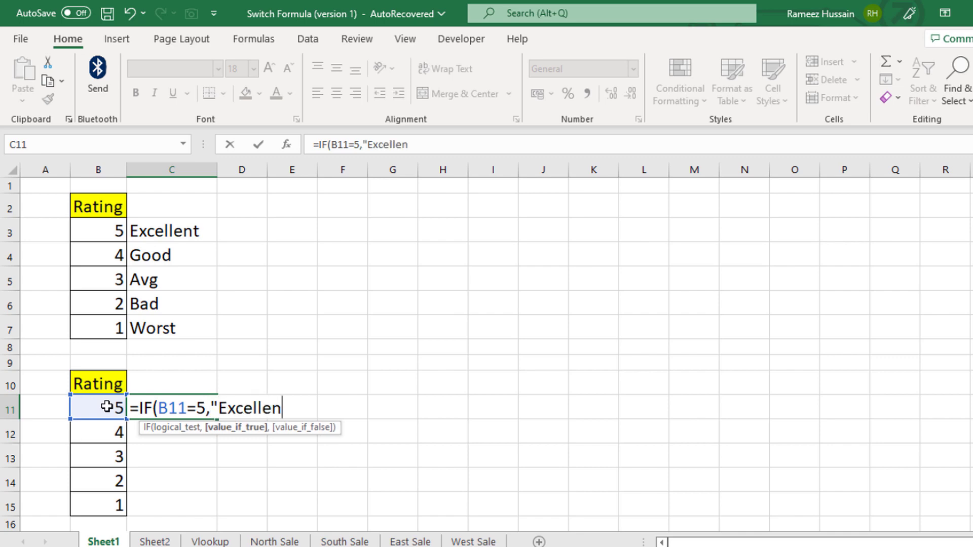
type("t\",")
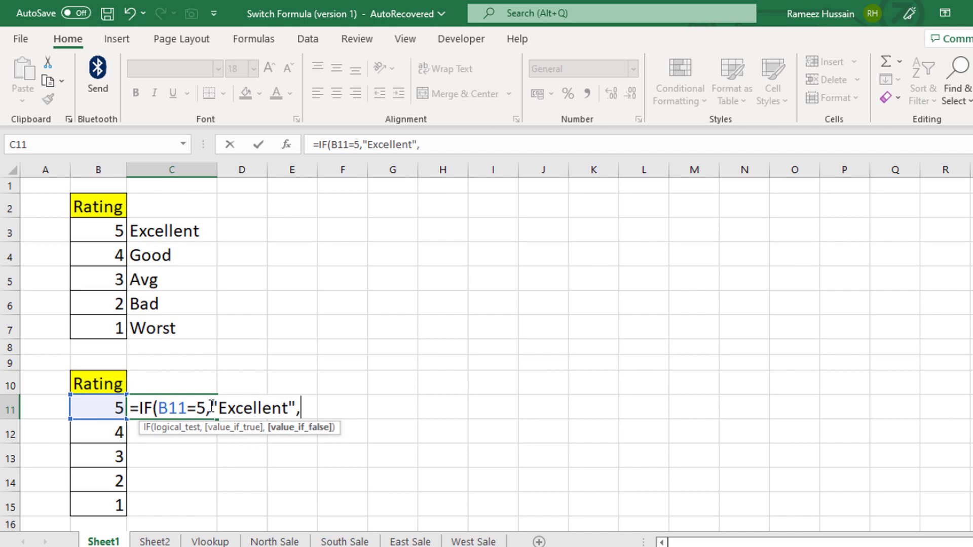
- Add a nested IF to the C11 formula that returns "Good" when B11 equals 4
type("IF(")
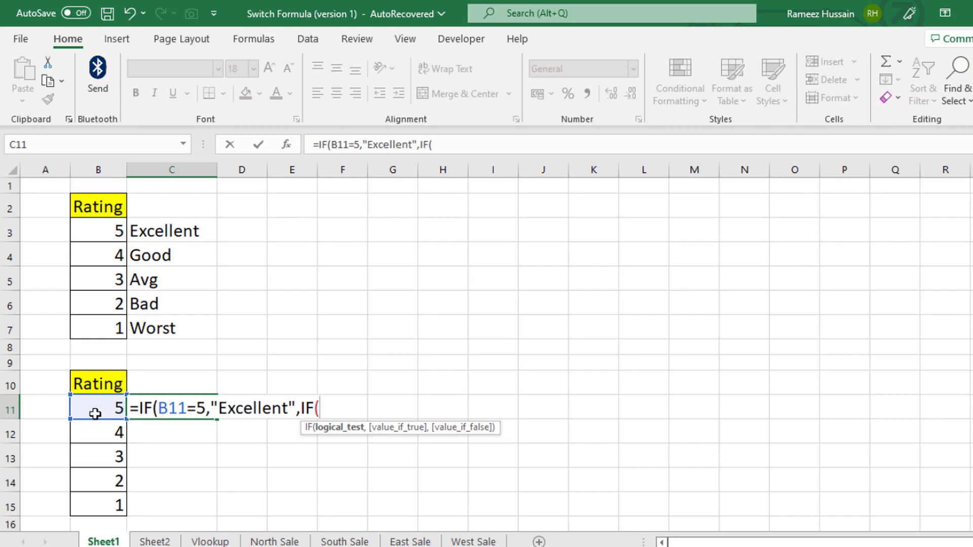
left_click(94, 413)
type("=")
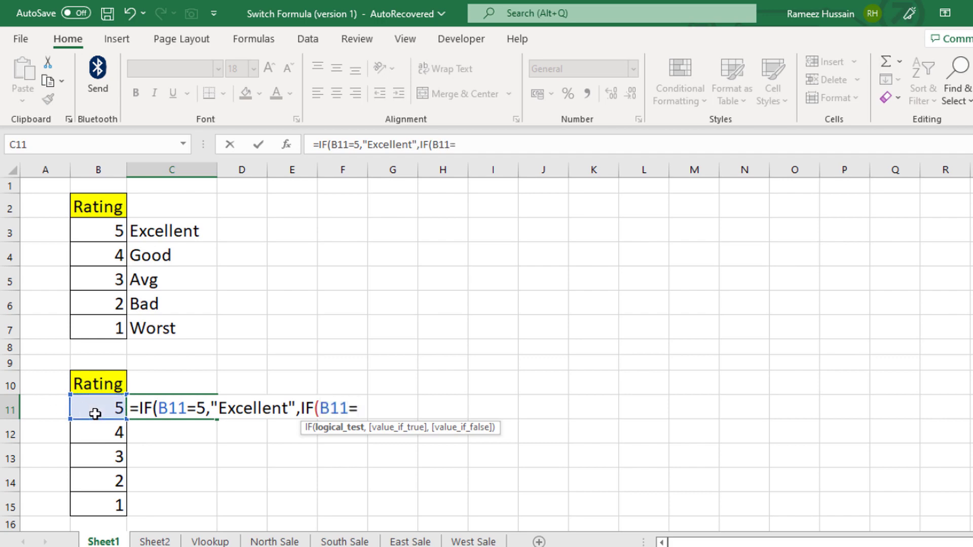
type("4,")
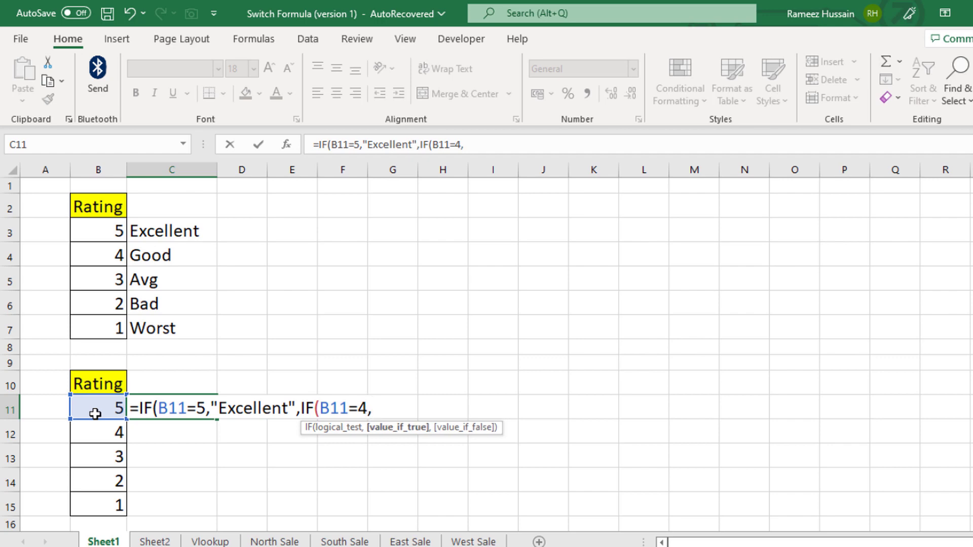
type("\"Good\"")
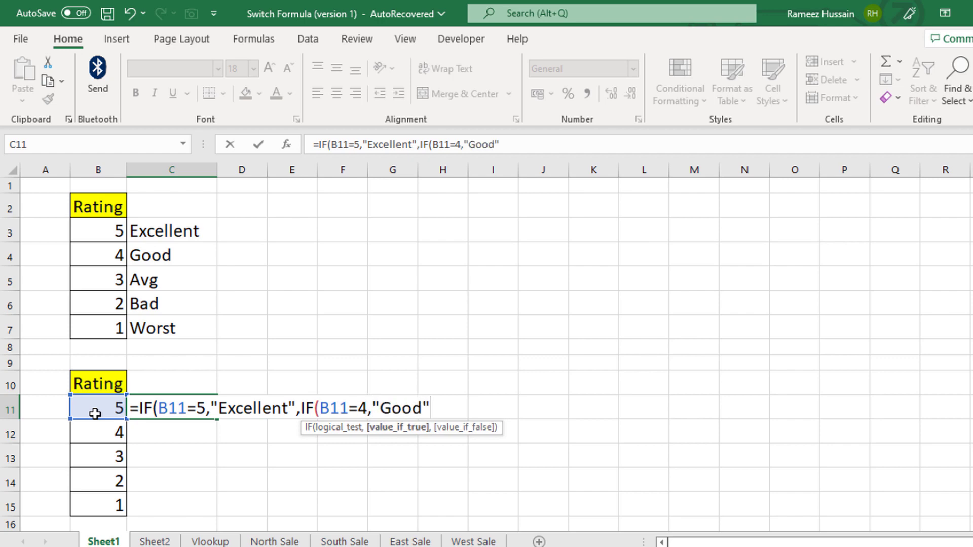
type(", ")
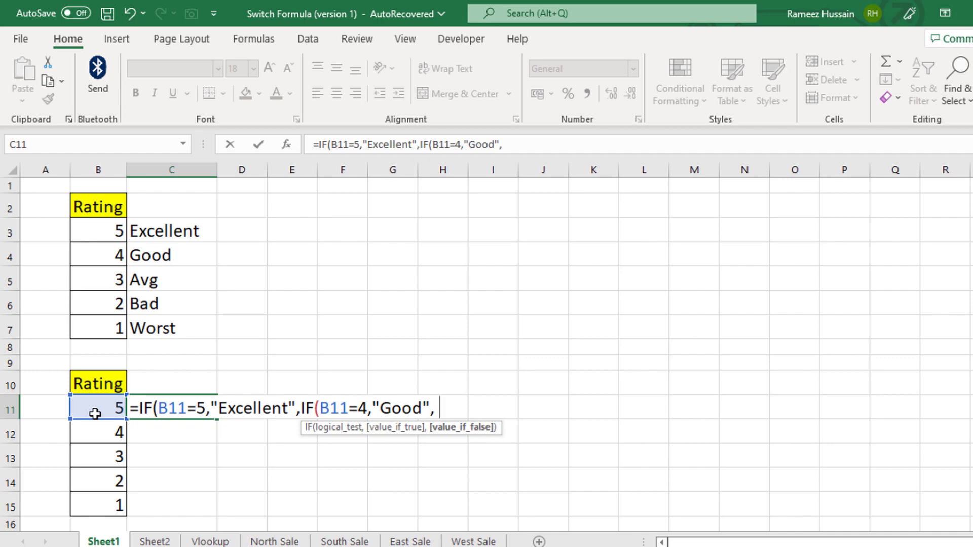
- Nest a third IF in the C11 formula, returning "Avg" when B11 equals 3
type("IF(")
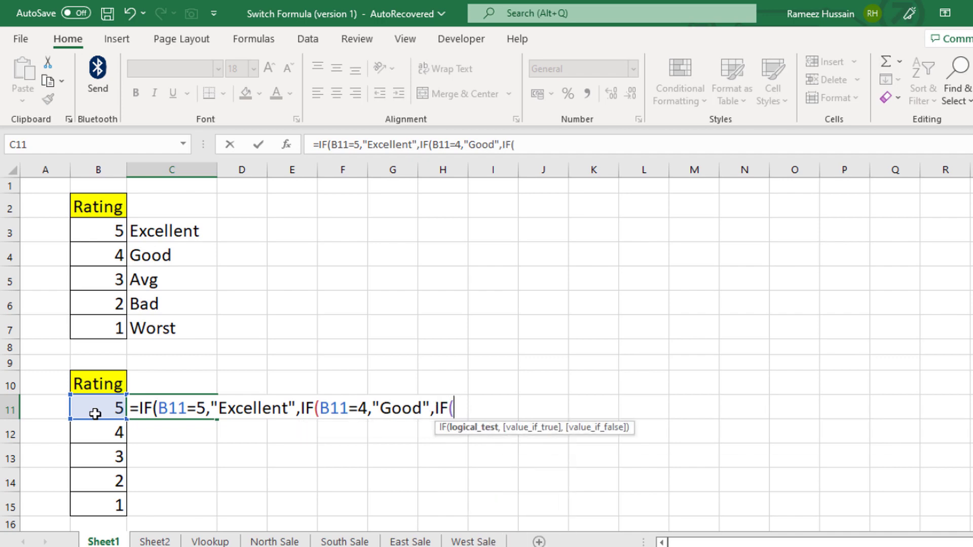
left_click(95, 414)
type("=")
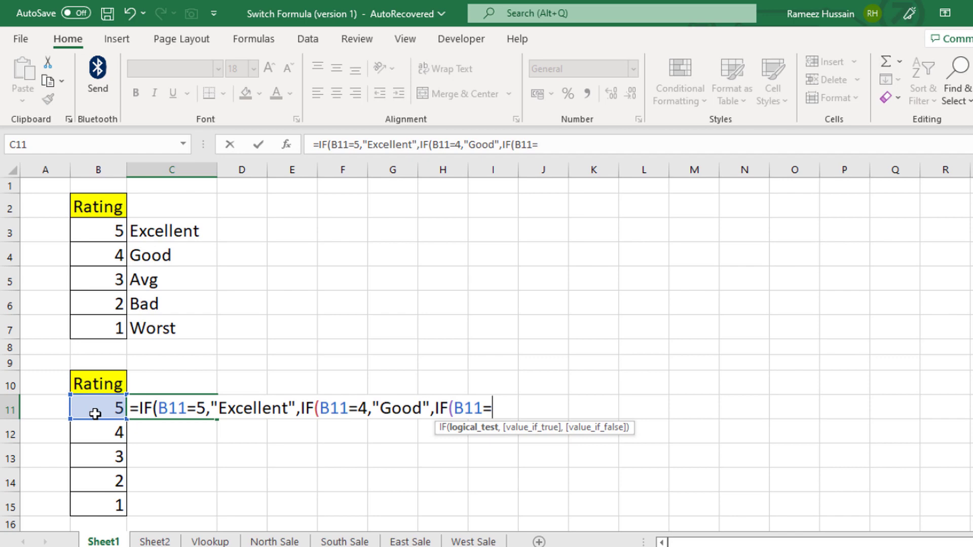
type("3,\"")
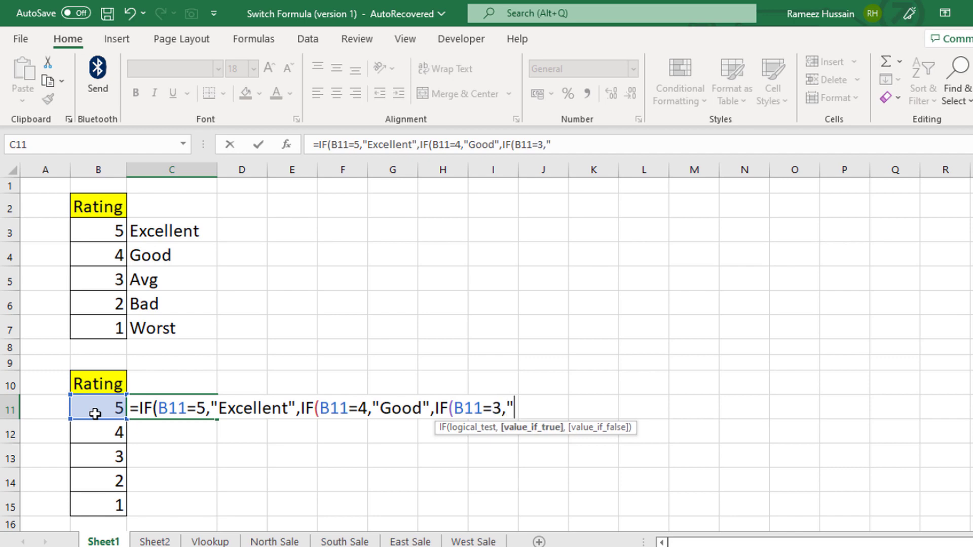
type("Avg")
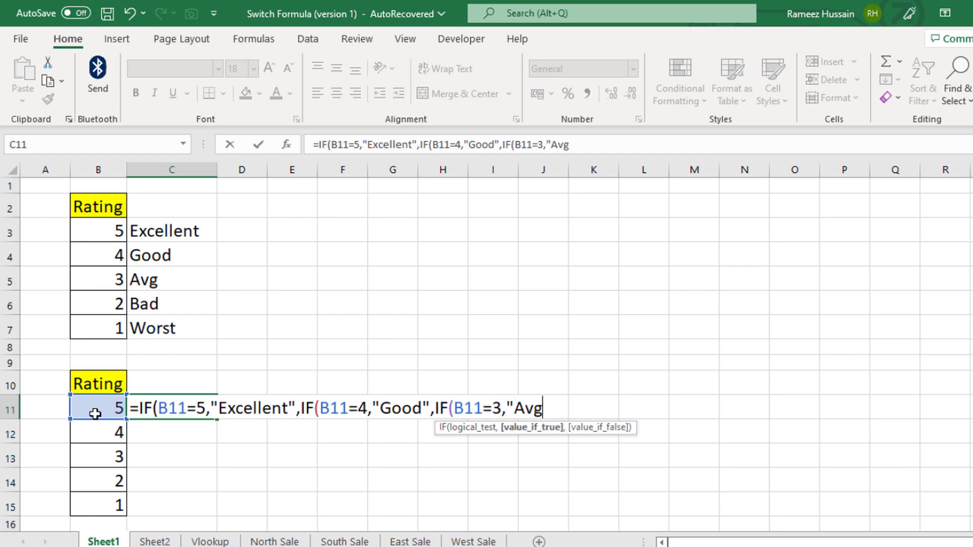
type("\",")
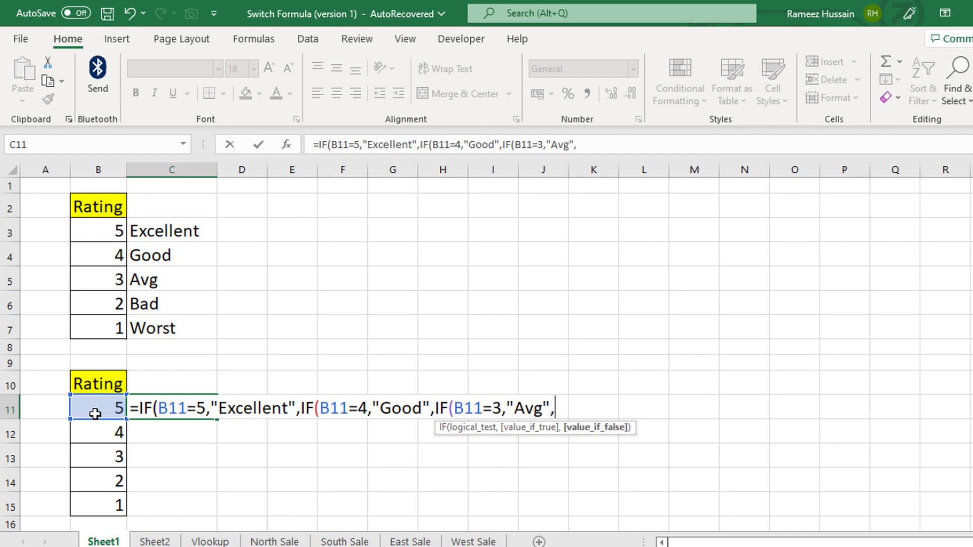
- Nest a fourth IF in the C11 formula, returning "Bad" when B11 equals 2
type("IF(")
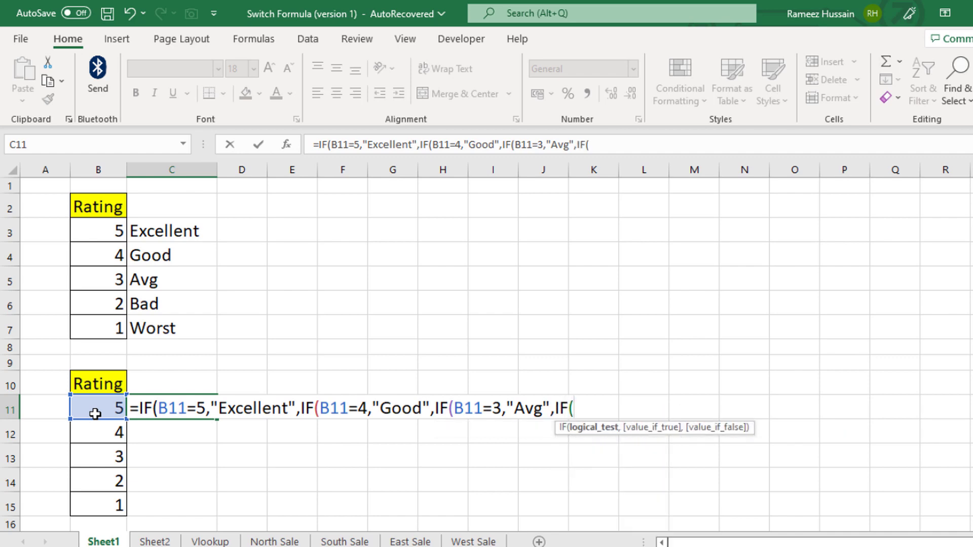
left_click(94, 414)
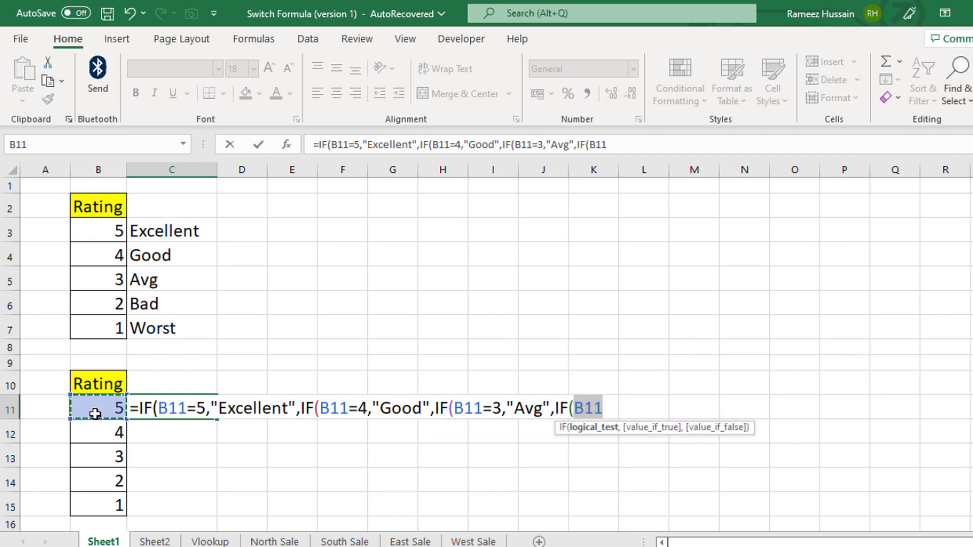
type("=2")
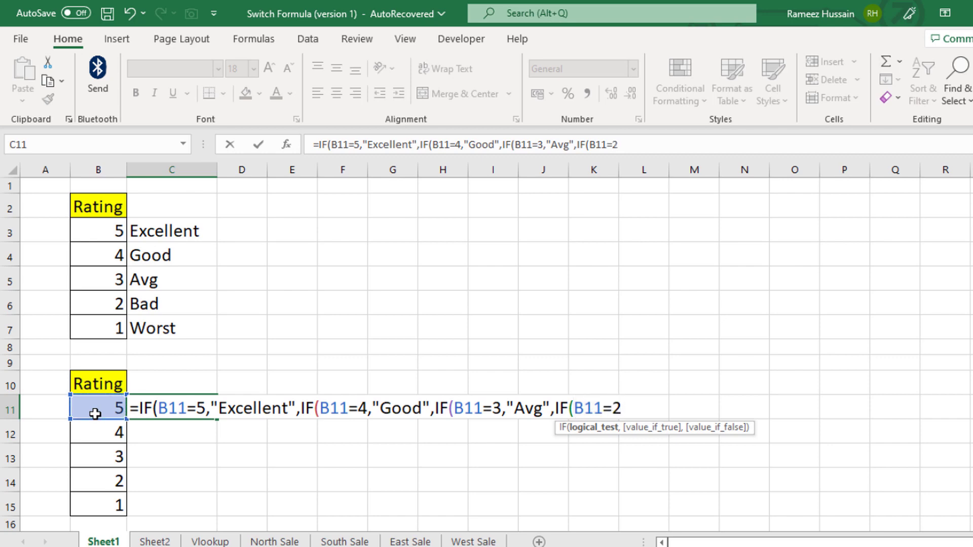
type(",")
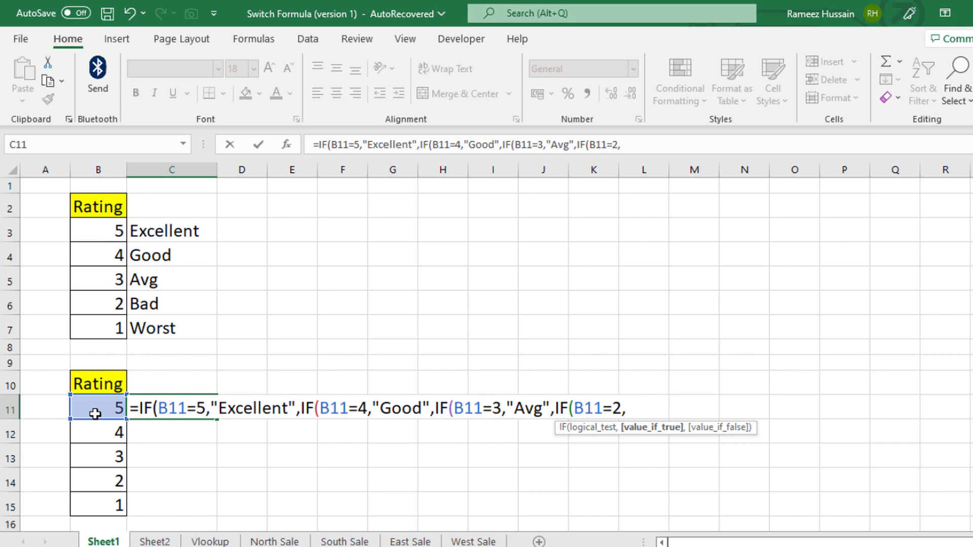
type("\"Bad")
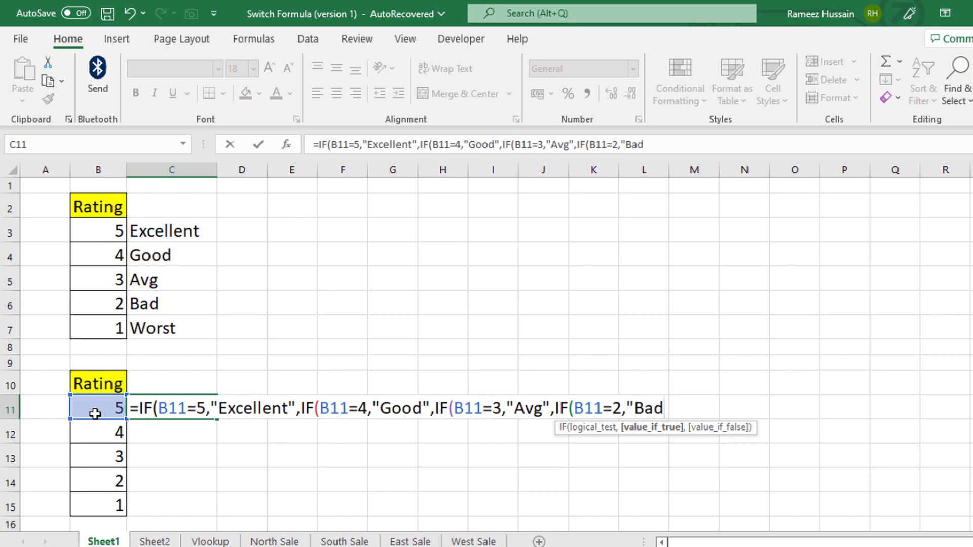
type("\",")
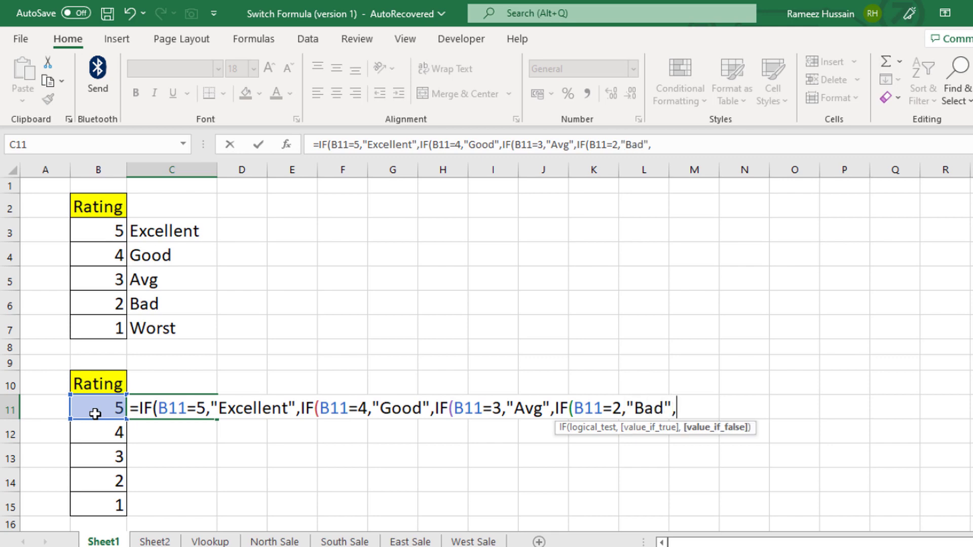
- Finish the C11 formula with a fifth IF returning "worst" when B11 equals 1 and "" otherwise, and enter it
type("IF(")
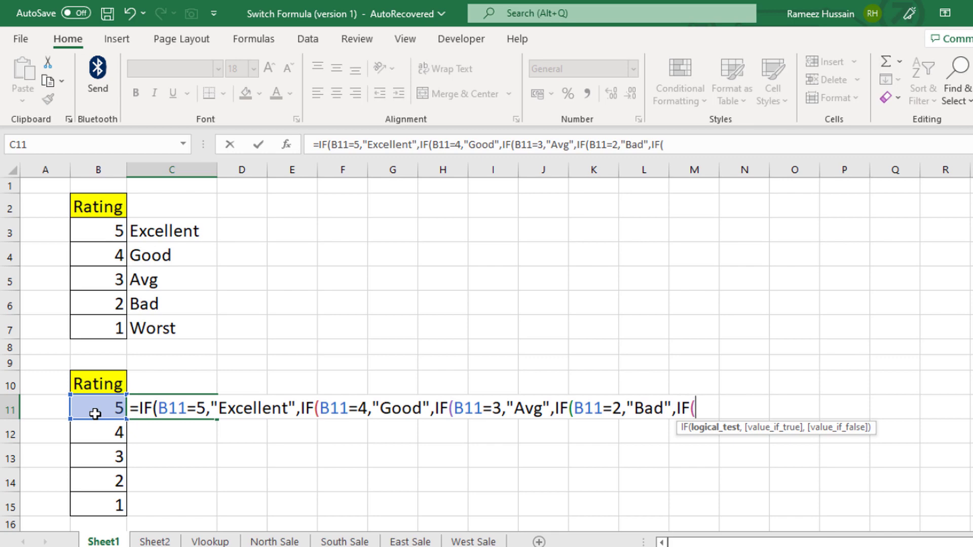
left_click(94, 414)
type("=1")
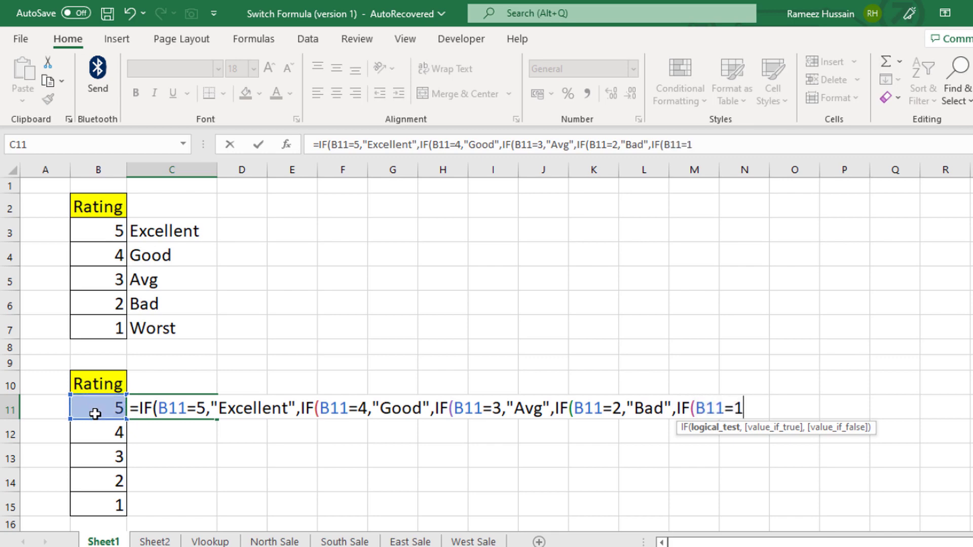
type(",")
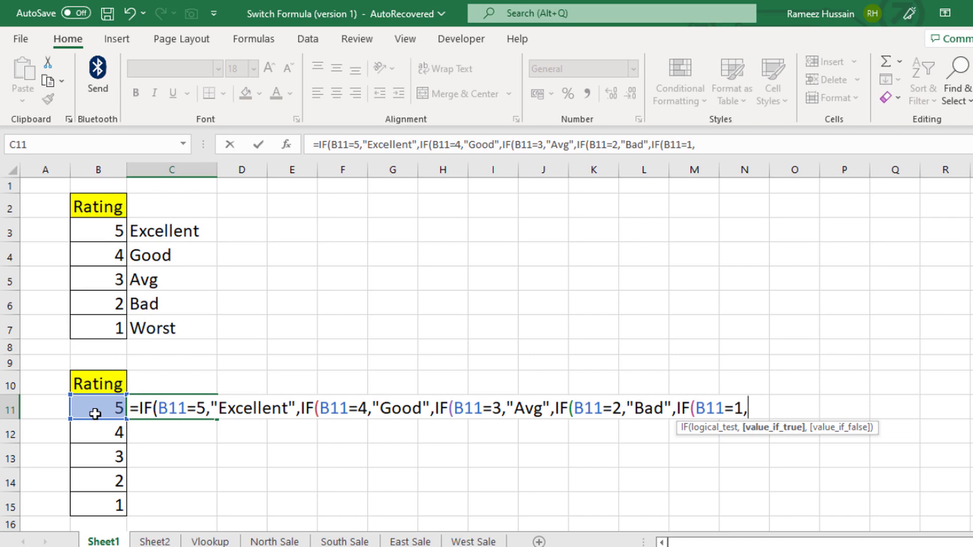
type("\"worst\"")
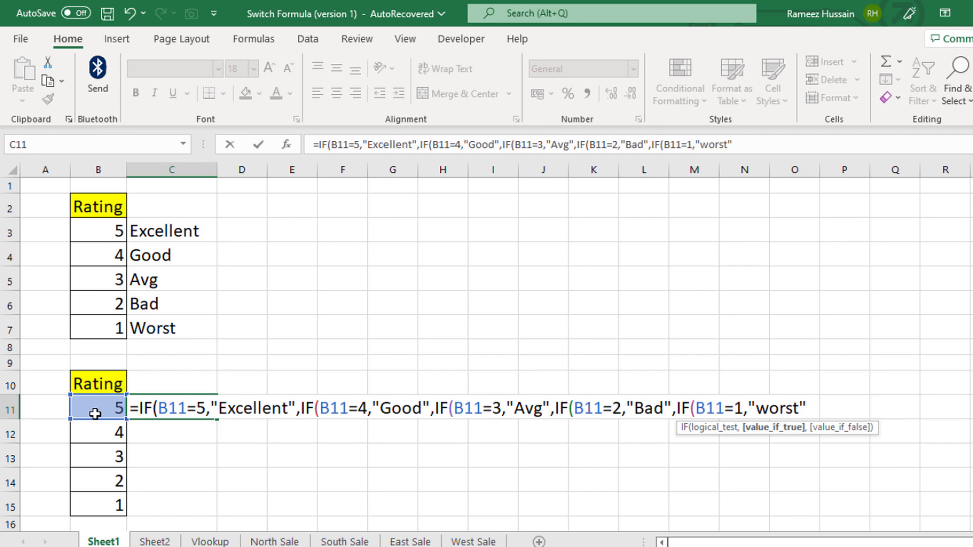
type(",\"\"")
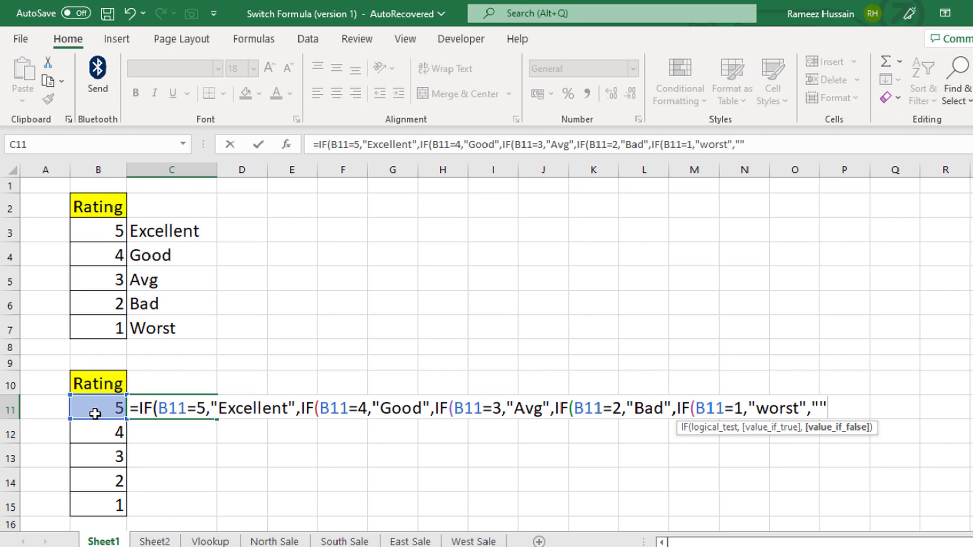
type(")))")
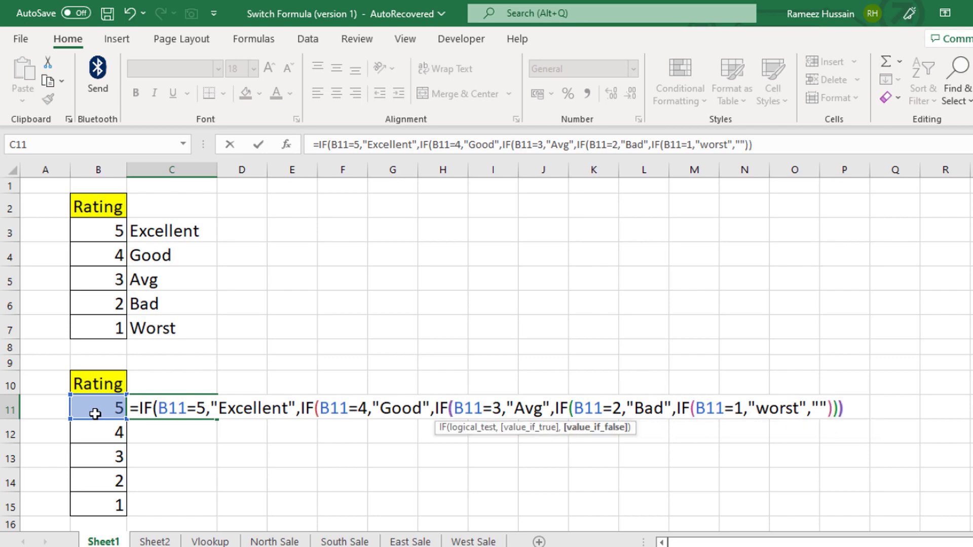
type(")))")
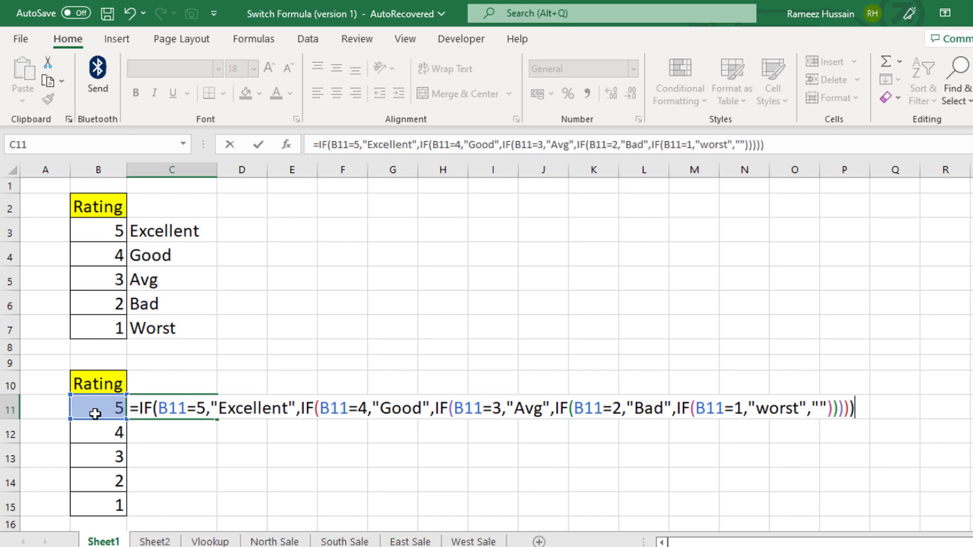
key("Return")
- Fill the nested IF formula from C11 down to C15 for the remaining ratings
left_click(157, 407)
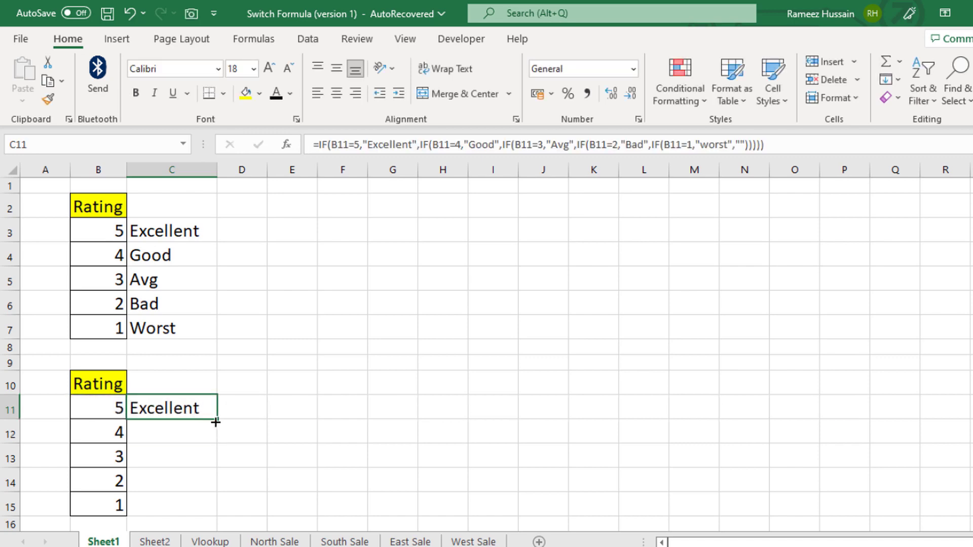
double_click(216, 422)
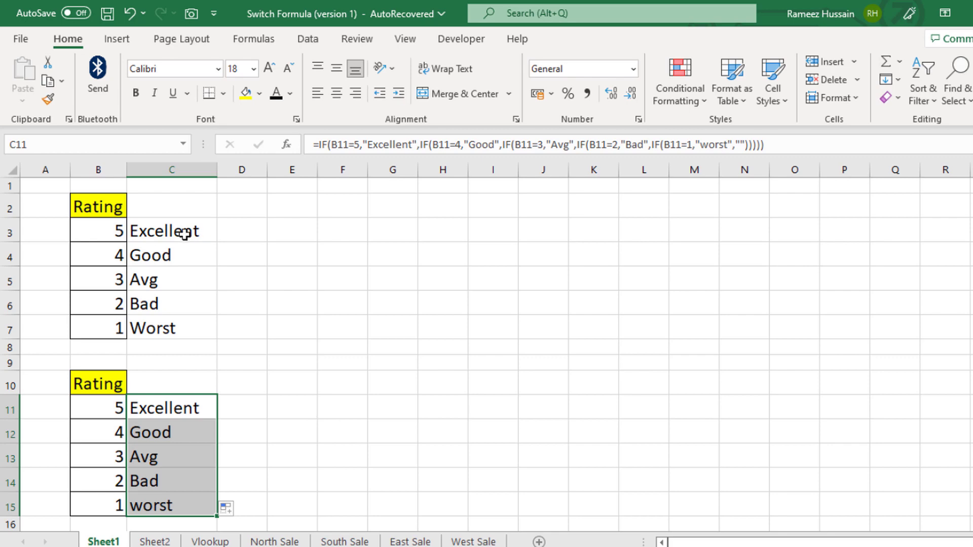
- Clear the existing SWITCH formulas from C3:C7 beside the upper rating list
left_click_drag(184, 228, 184, 325)
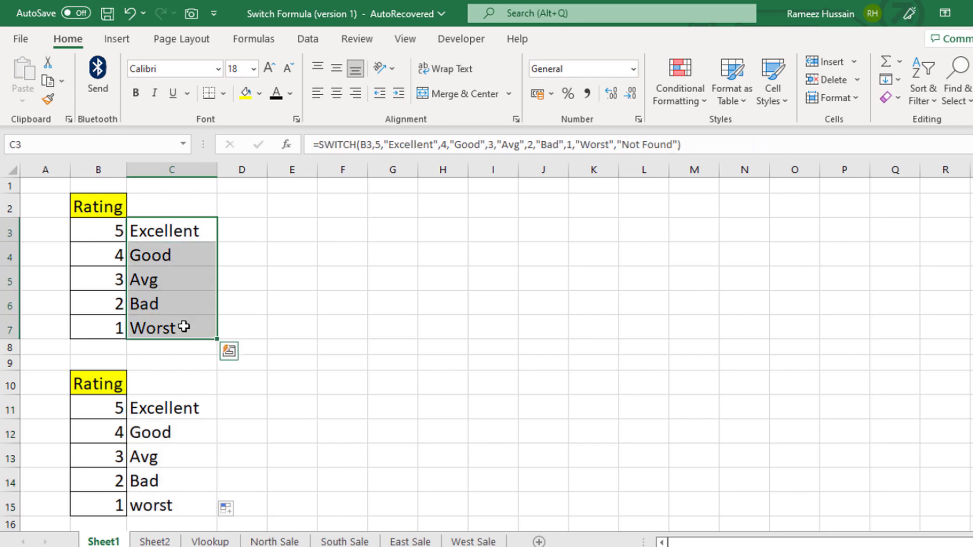
key("Delete")
- Start a SWITCH formula in C3 that evaluates B3 and returns "Excellent" for 5, with 4 as the second value
left_click(189, 230)
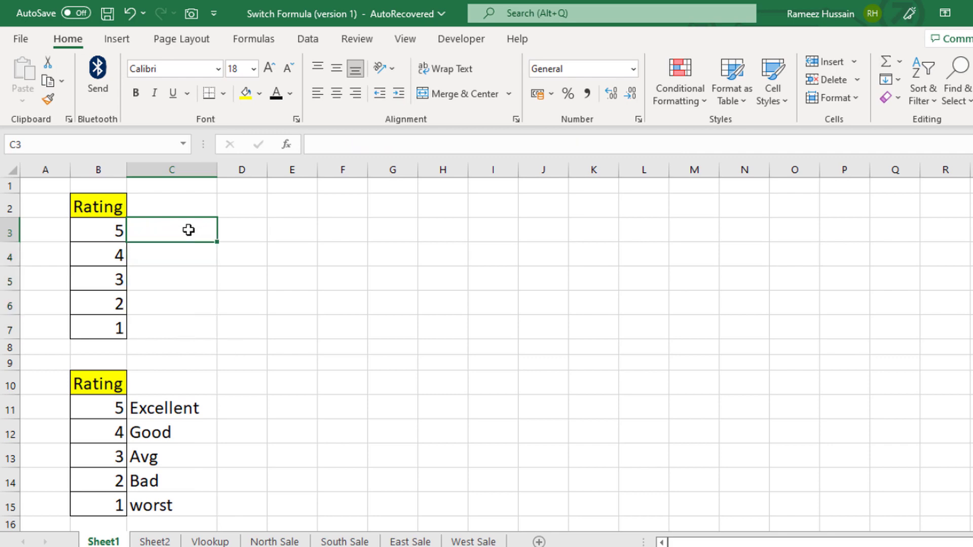
type("=swi")
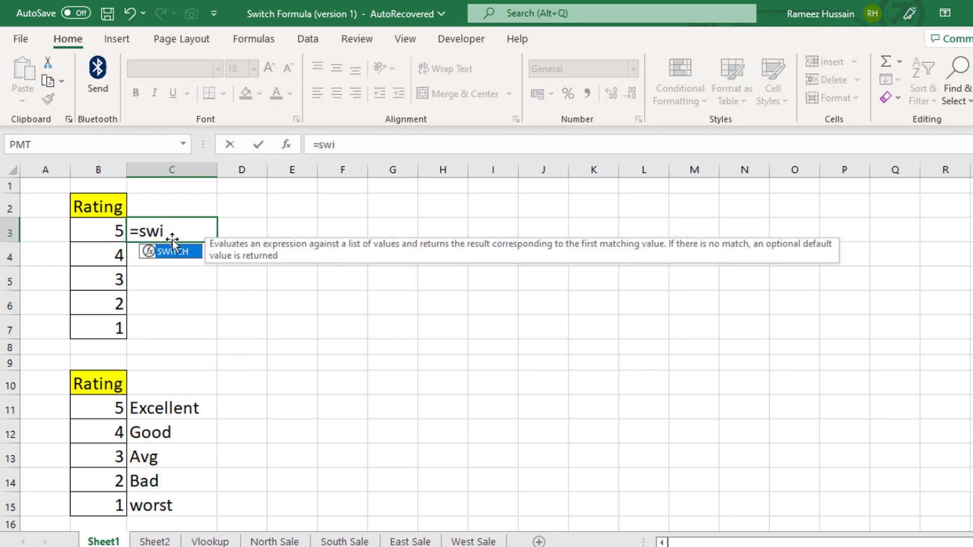
key("Tab")
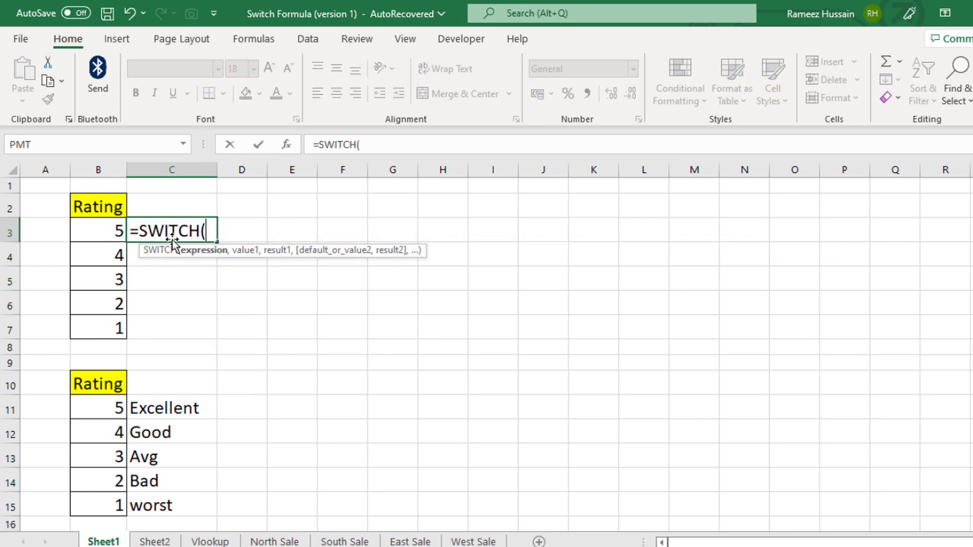
left_click(109, 228)
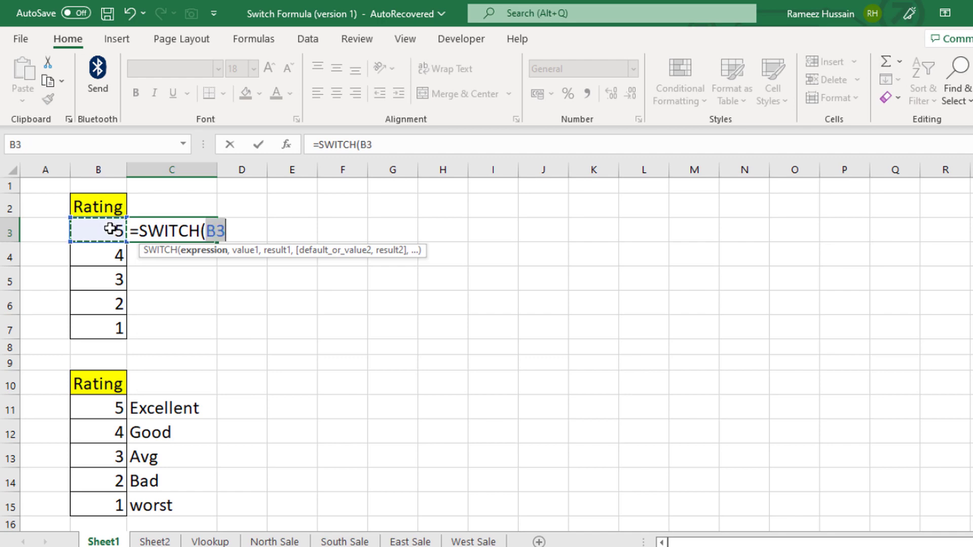
type(",")
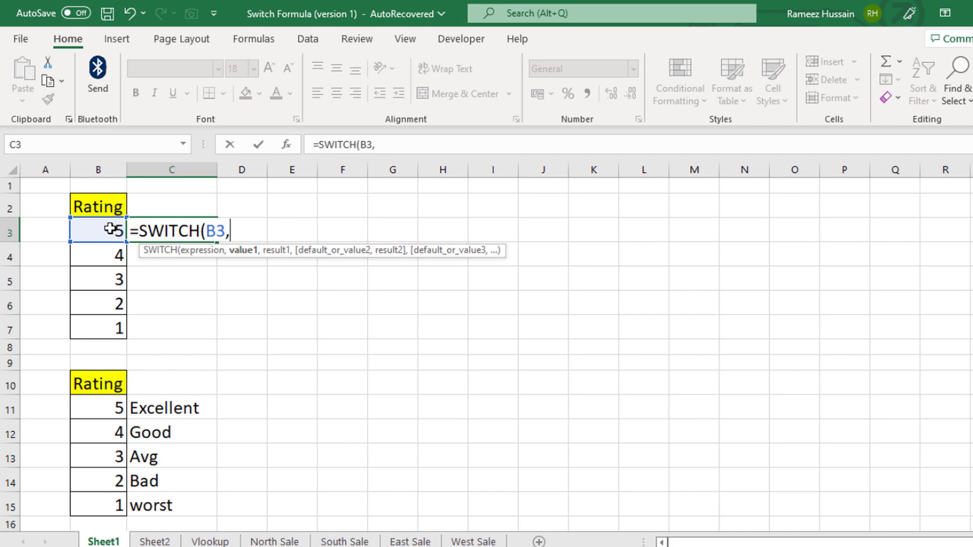
type("5,\"Ex")
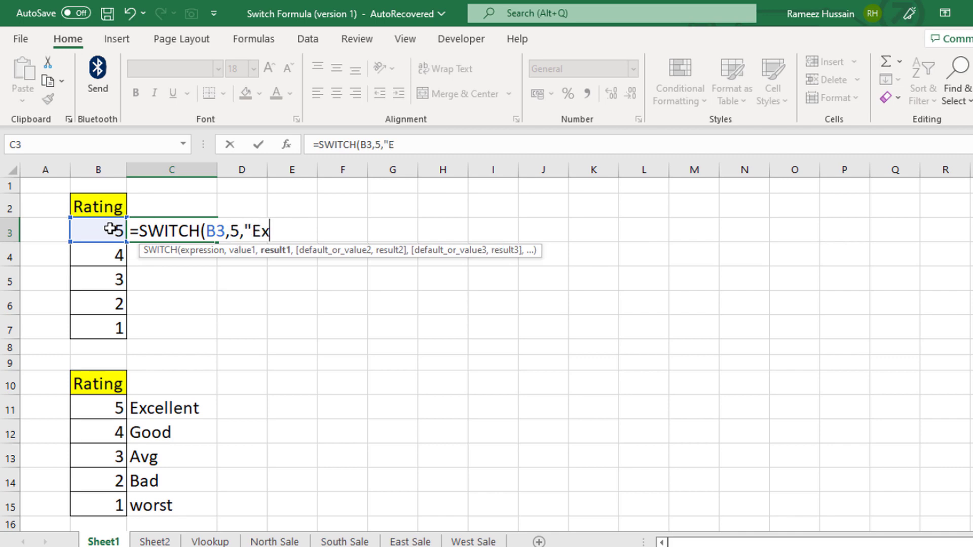
type("cellent\",4")
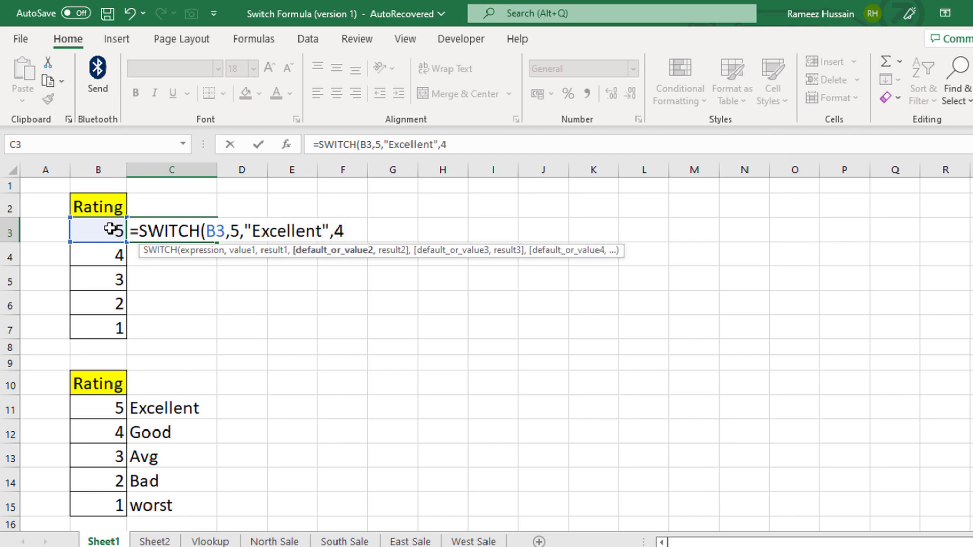
- Extend the C3 SWITCH formula to return "Good" for 4 and "Avg" for 3
type(",")
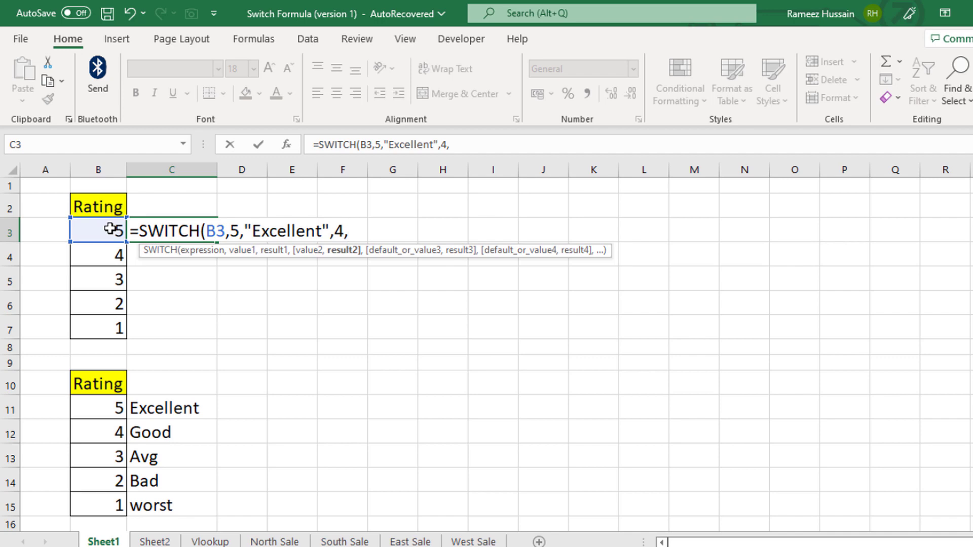
type("\"Good\",")
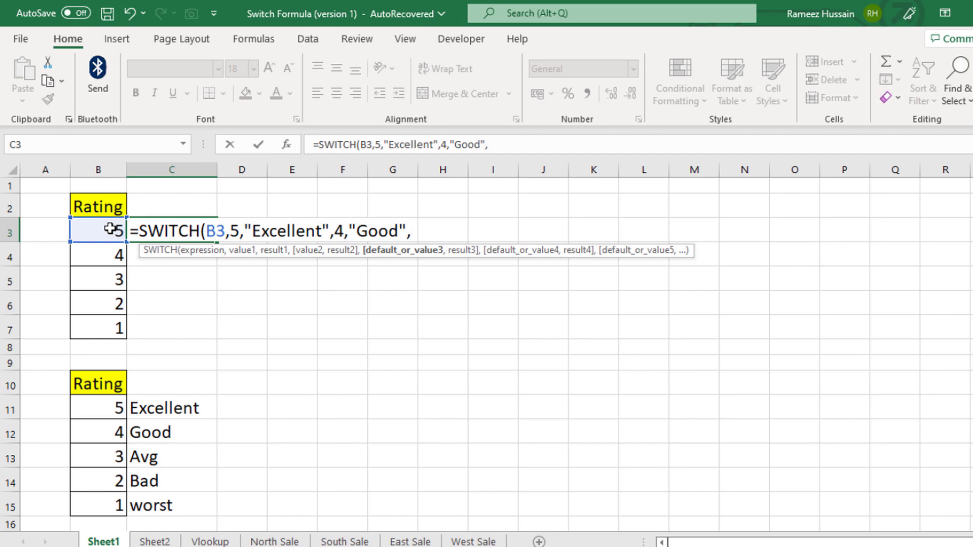
type("3 ")
type(",\"")
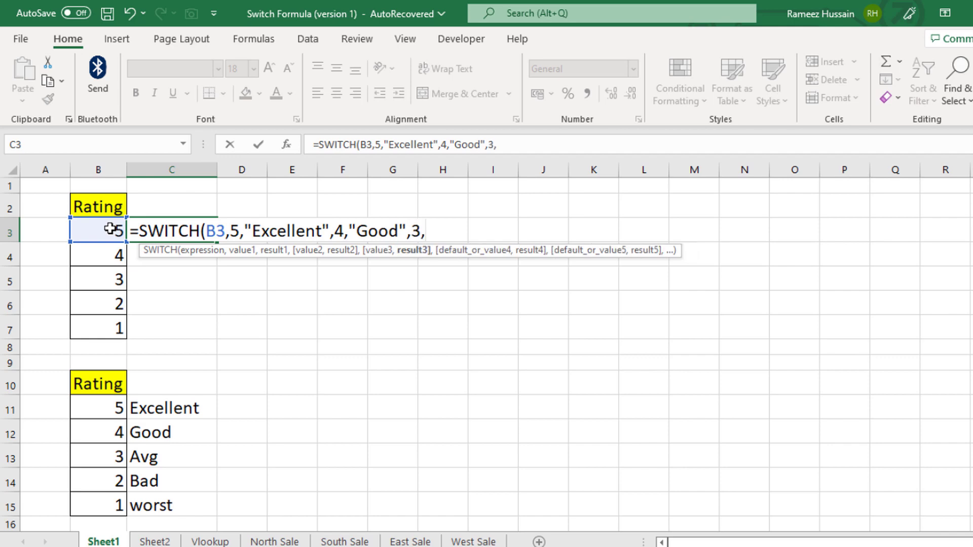
type("Avg\"")
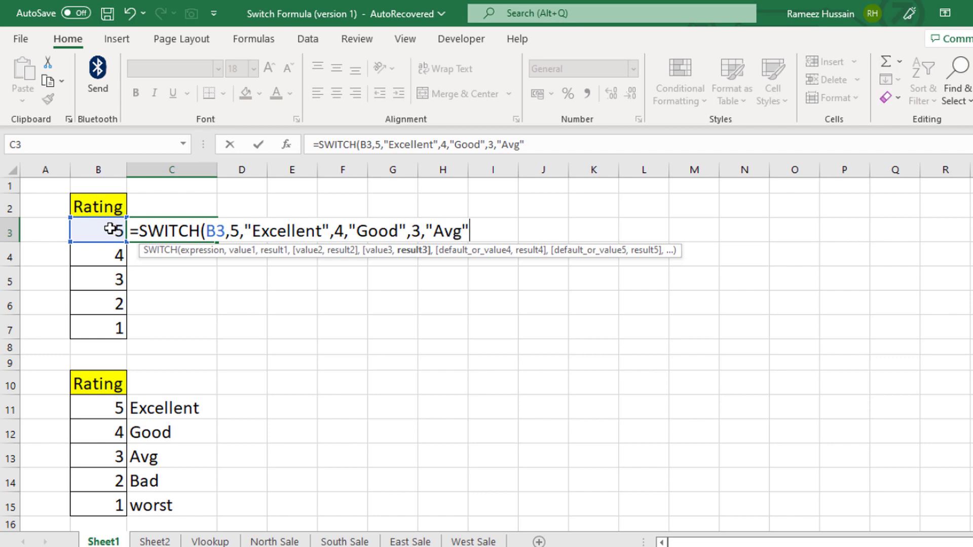
- Add the pairs 2 with "Bad" and 1 with "Worst" to the C3 SWITCH formula and close its parenthesis
type(",")
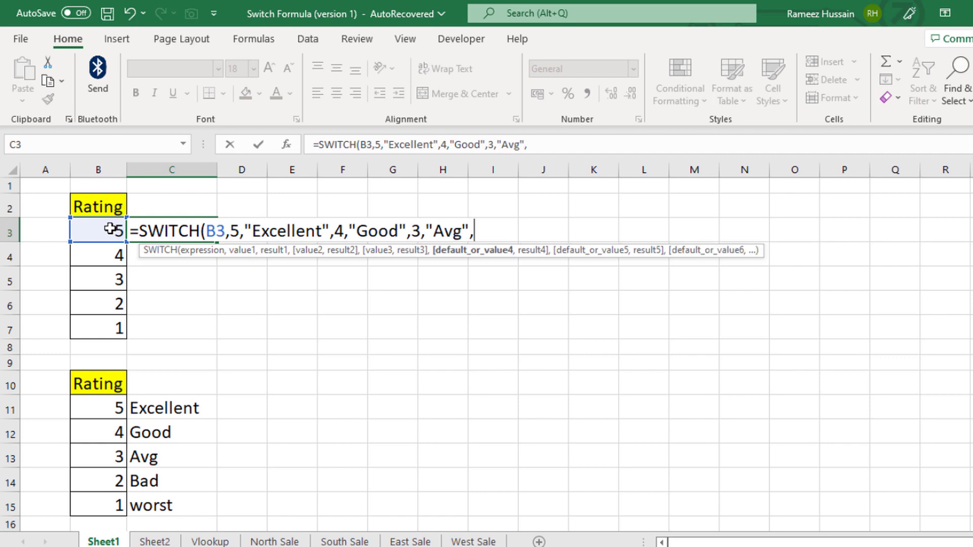
type("2,\"")
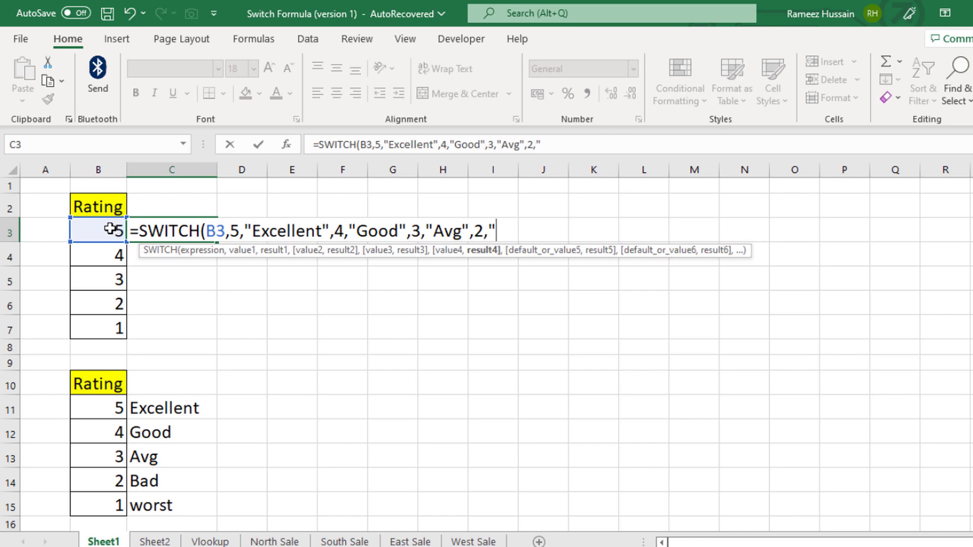
type("Bad\"")
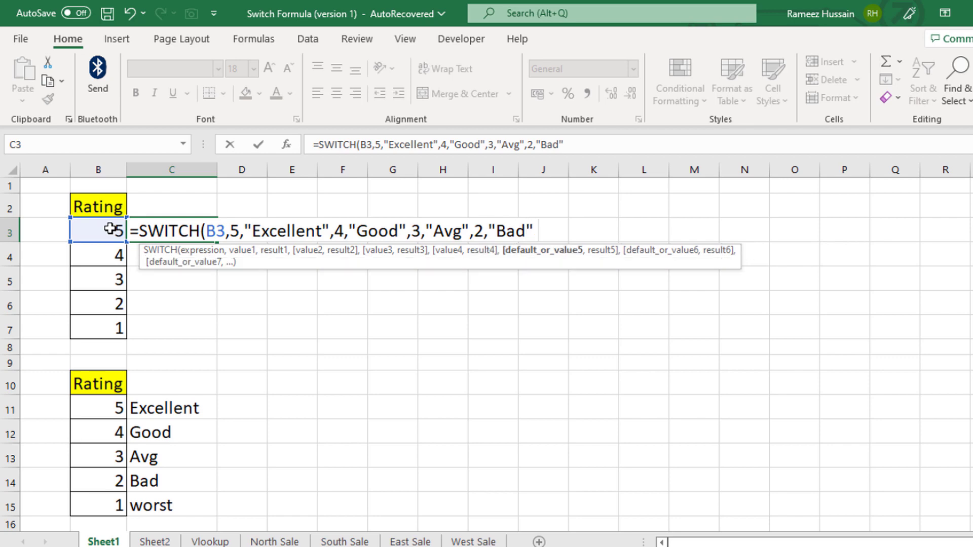
type(",1,\"")
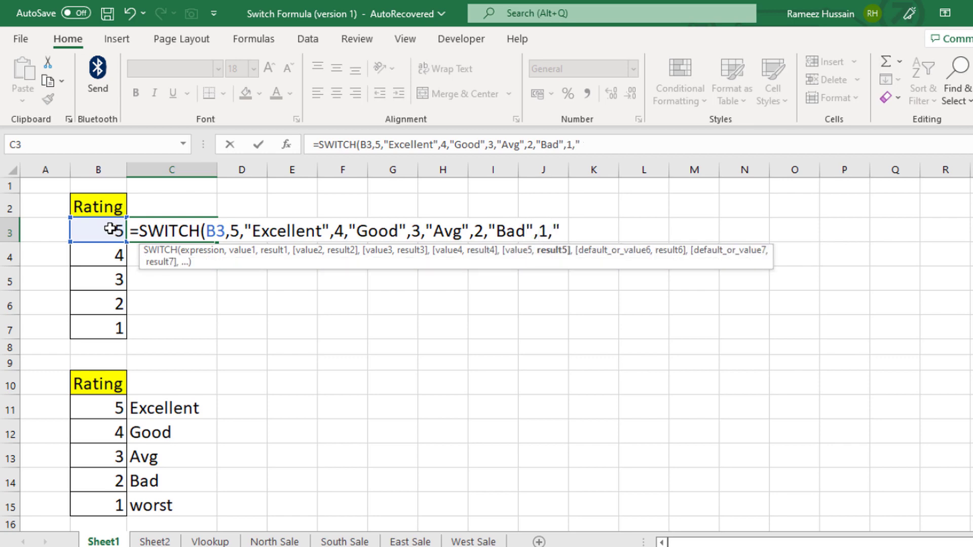
type("Worst\"")
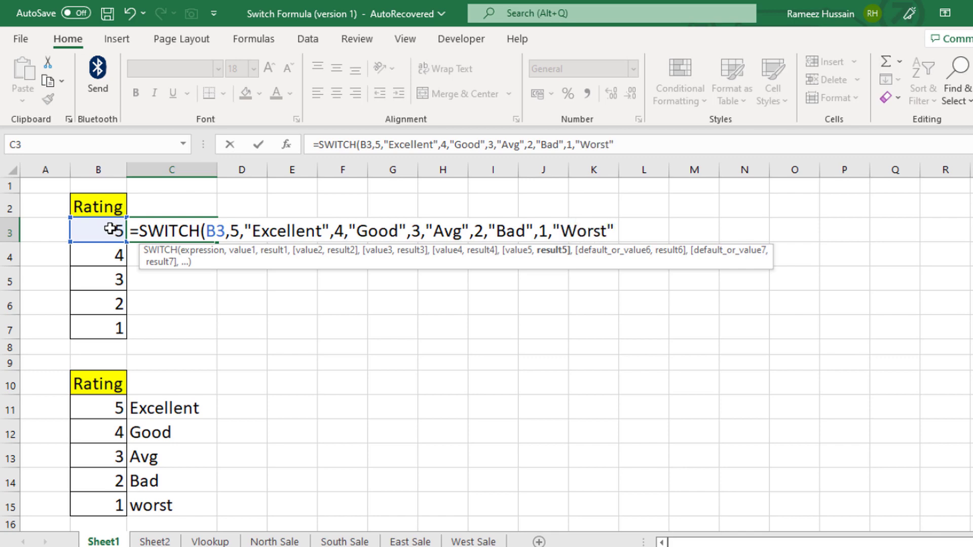
type(")")
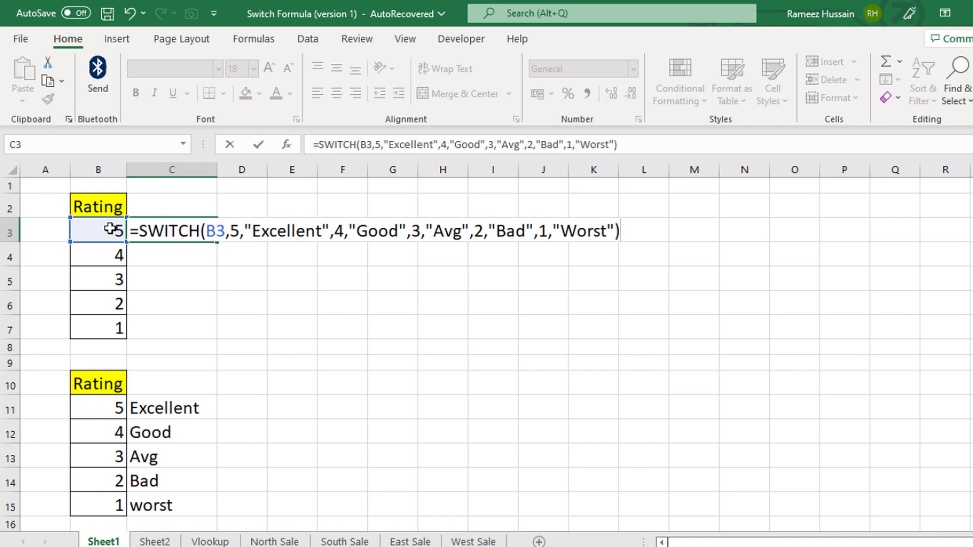
- Enter the SWITCH formula in C3 and fill it down to C7 for the remaining ratings
key("Return")
left_click(169, 229)
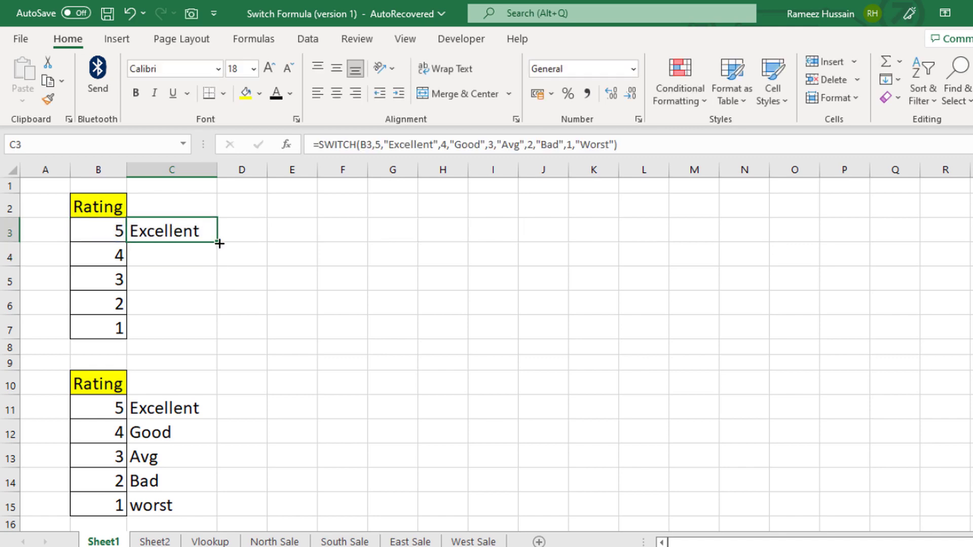
double_click(217, 241)
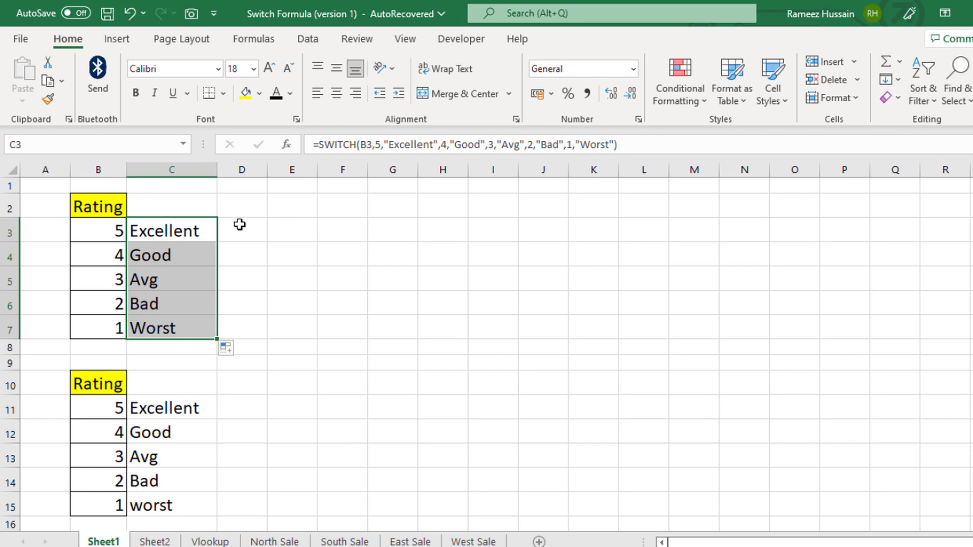
- Set the rating in B3 to 6 to test the SWITCH formula with an unlisted value
left_click(117, 229)
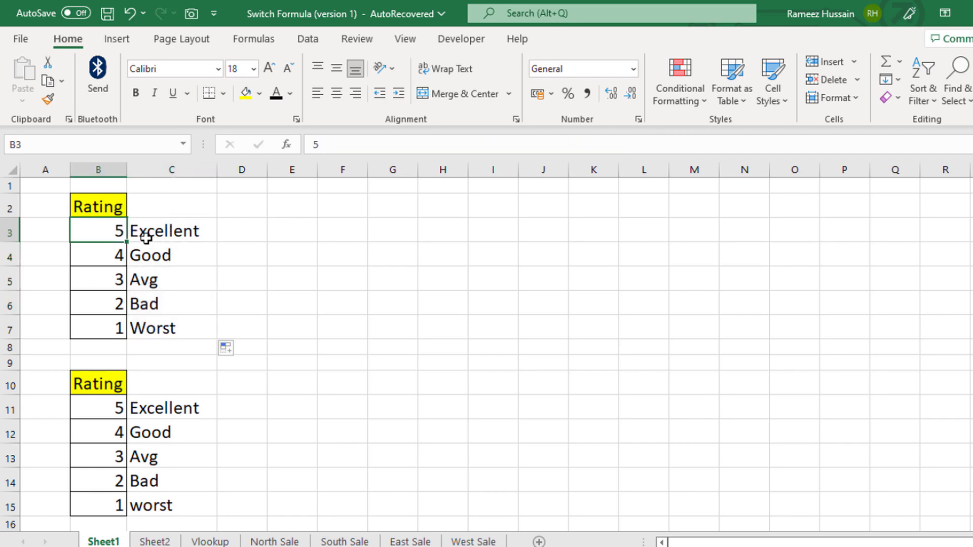
type("6")
key("Return")
key("Up")
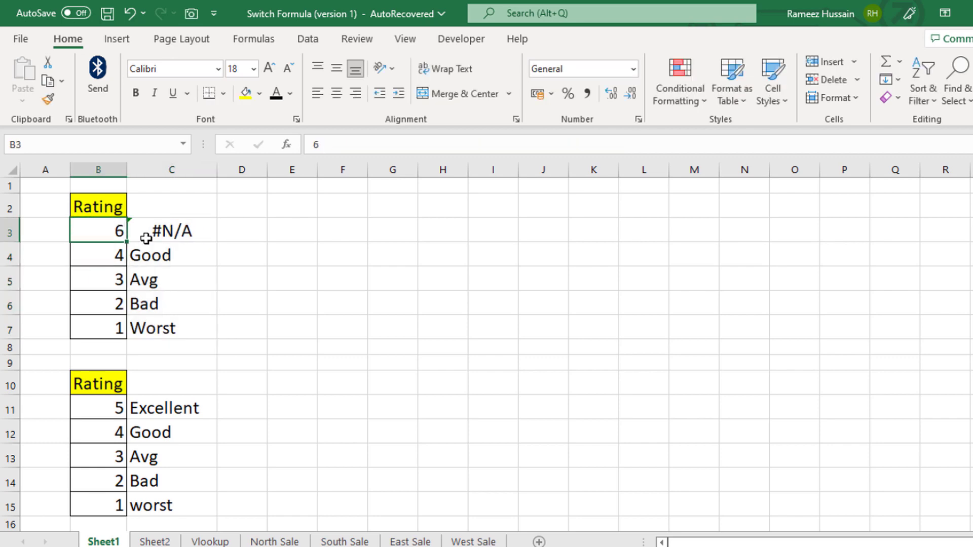
- Add an empty string "" as the default result at the end of the C3 SWITCH formula
left_click(146, 238)
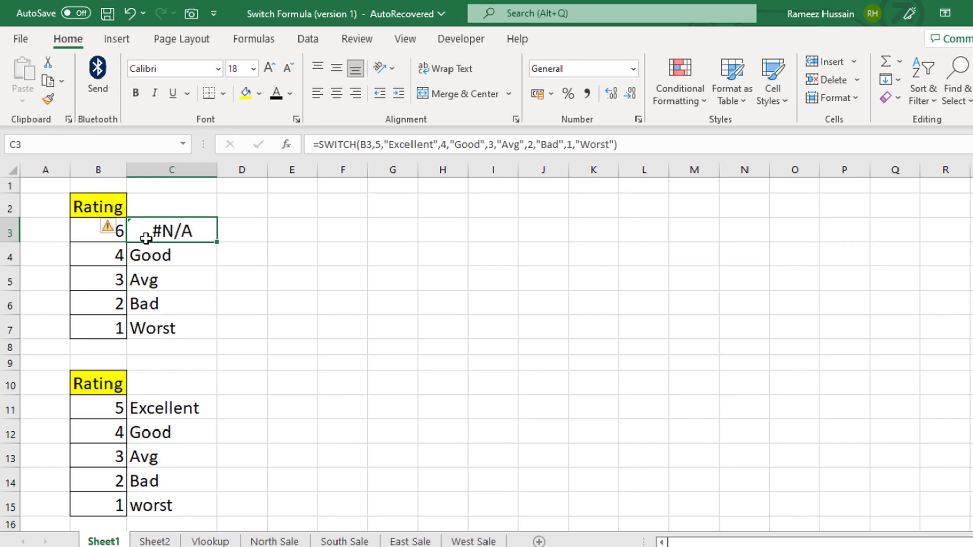
key("F2")
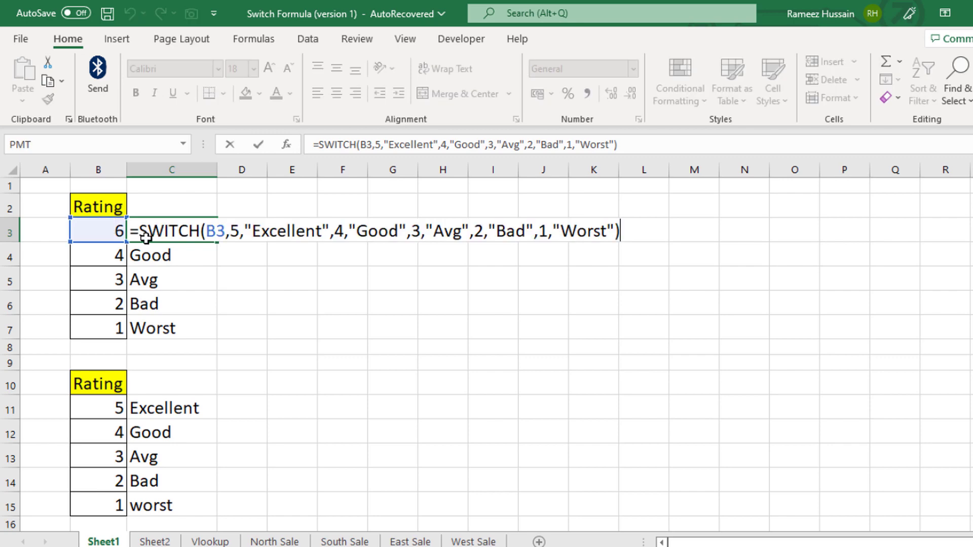
left_click(615, 234)
type(",")
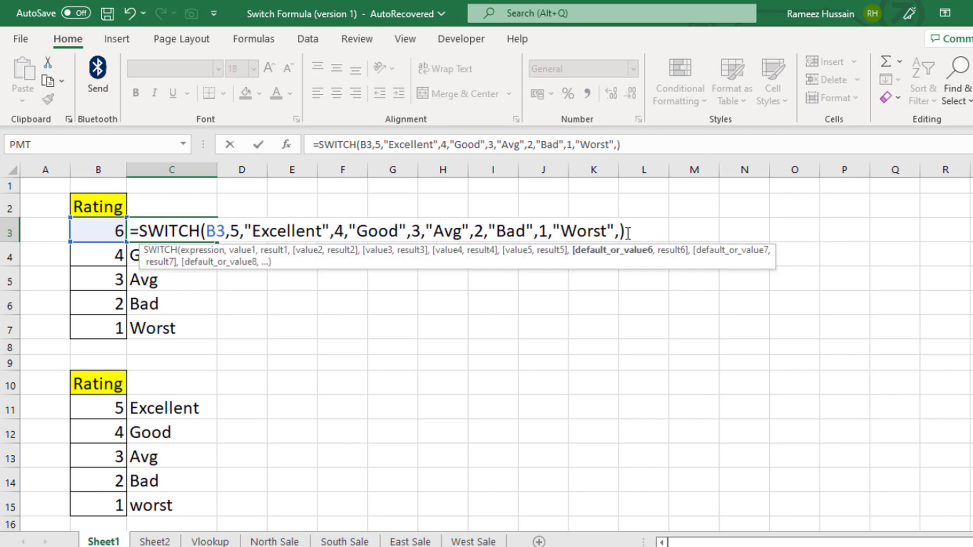
type("\"\"")
key("Return")
key("Up")
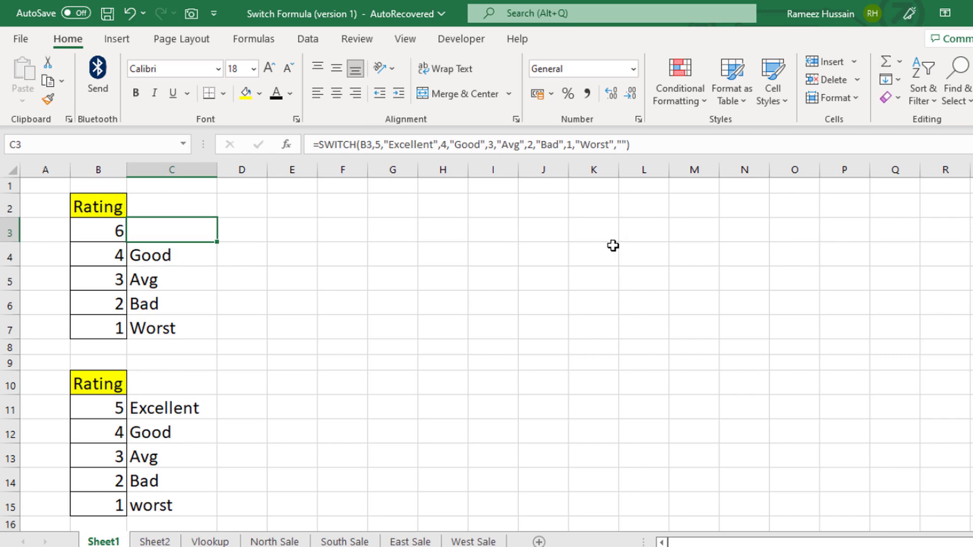
- Set the default result of the C3 SWITCH formula to "Not Found"
key("F2")
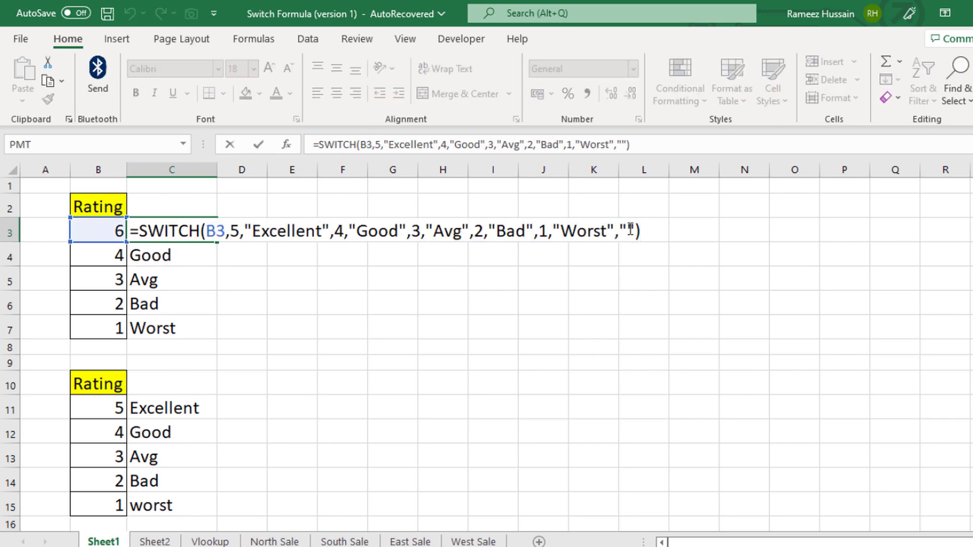
left_click(629, 230)
type("Not Fo")
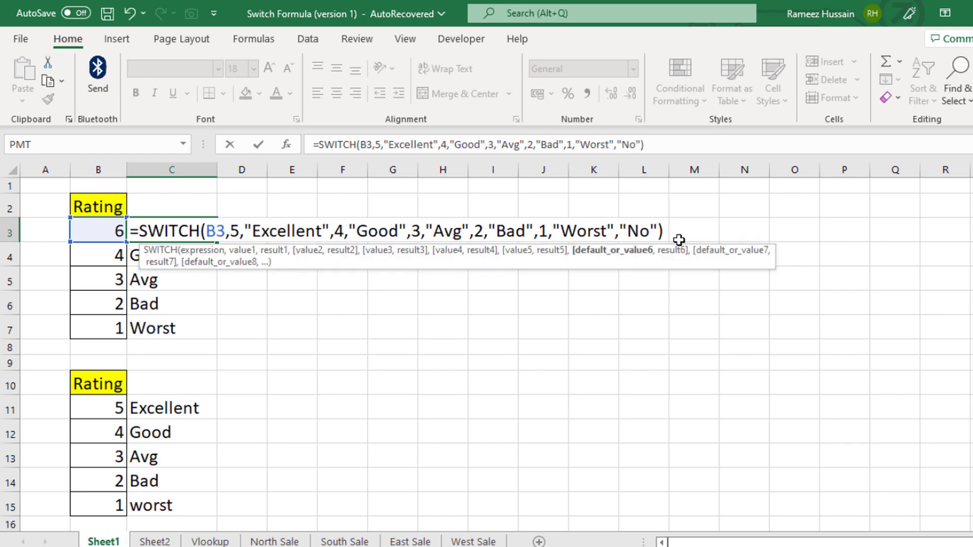
type("unD")
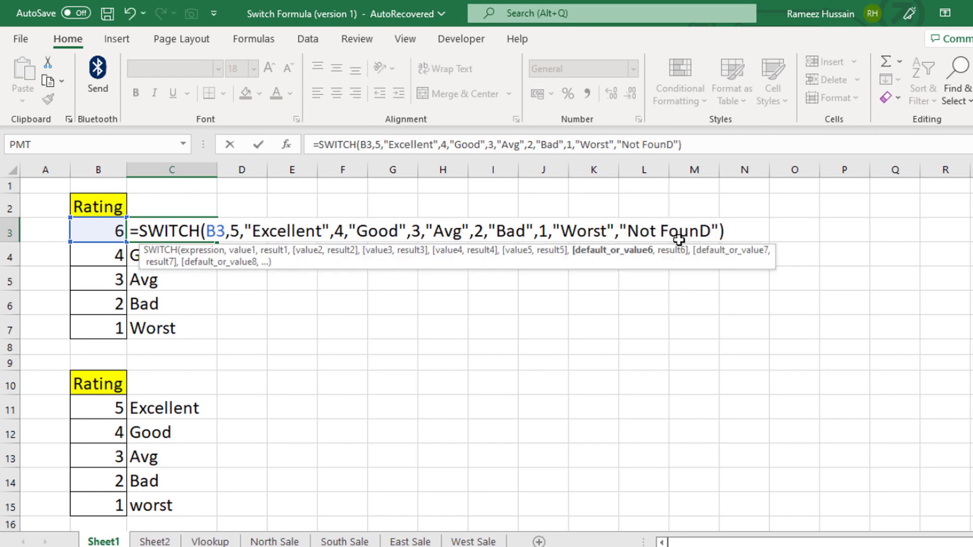
key("BackSpace")
type("d")
key("Return")
key("Up")
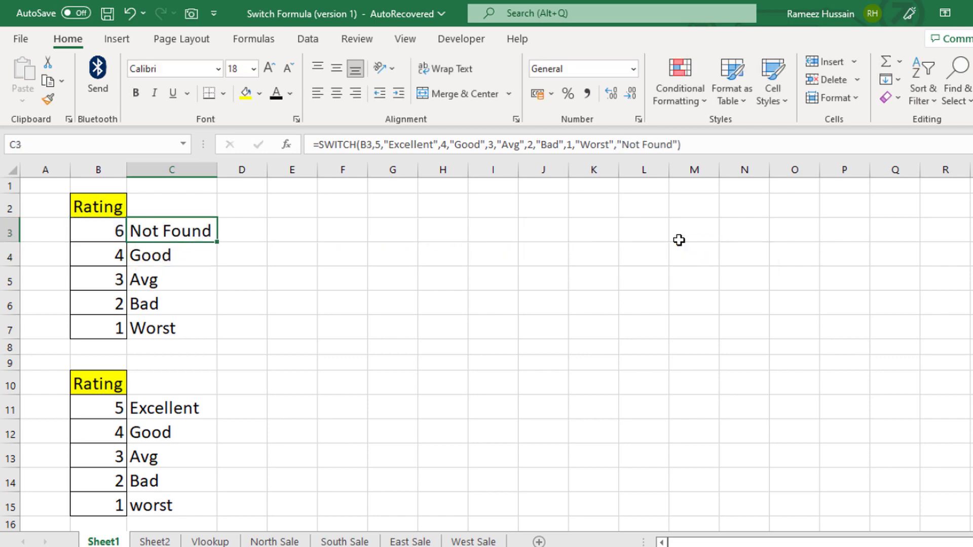
- Test the default result by setting the rating in B3 to 8 and then to 9
key("Left")
type("8")
key("Return")
key("Up")
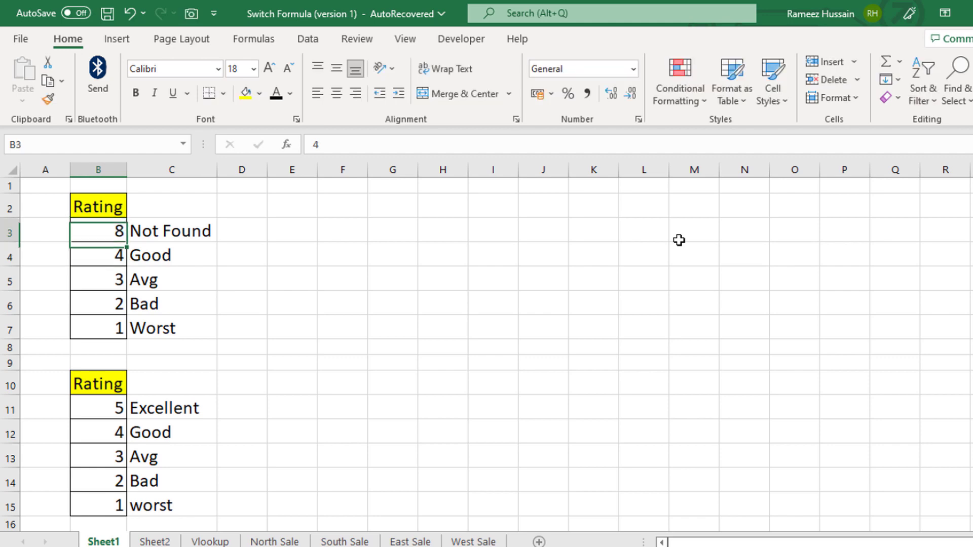
type("9")
key("Return")
key("Up")
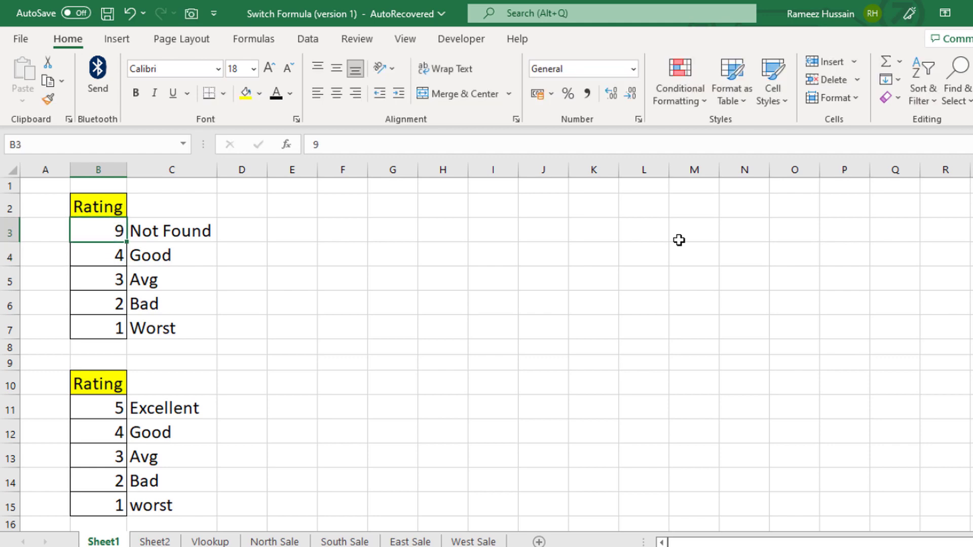
- Set the rating in B3 back to 5
type("5")
key("Return")
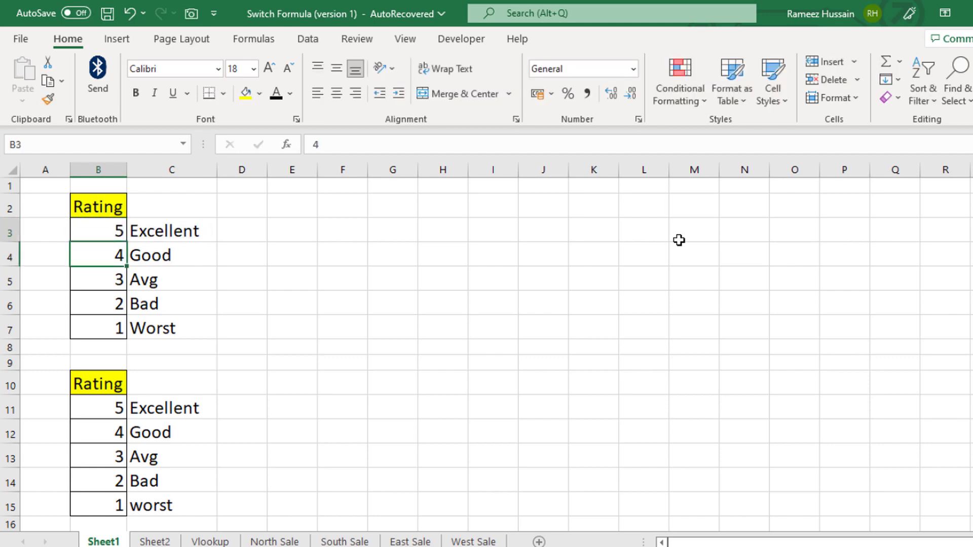
key("Up")
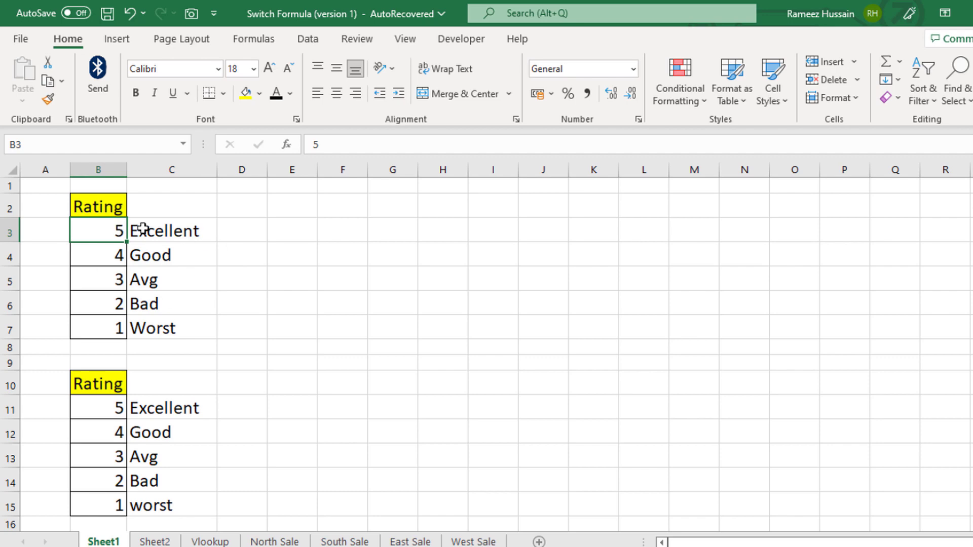
- On Sheet2, start a SWITCH formula in F3 that evaluates the size in E3 and returns "Small" for "S"
left_click(158, 541)
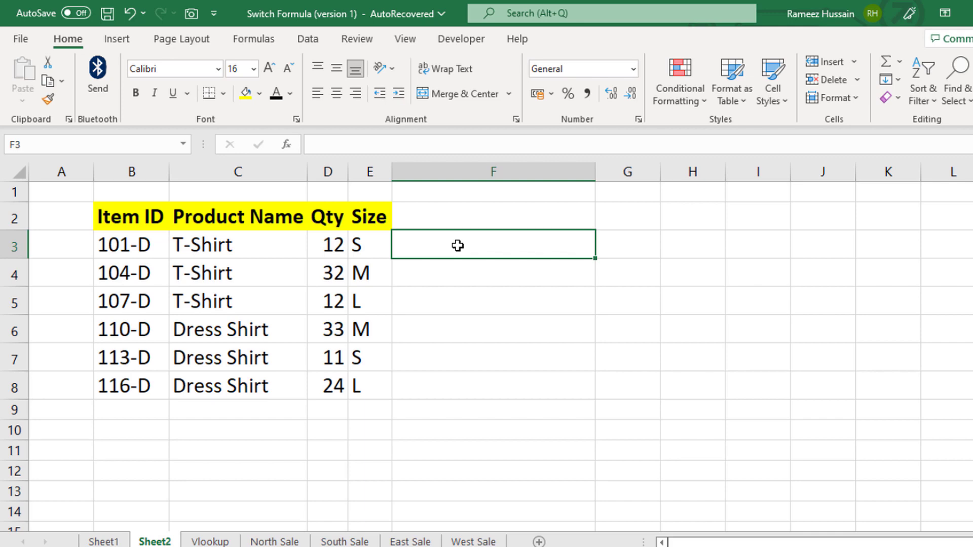
type("=switch")
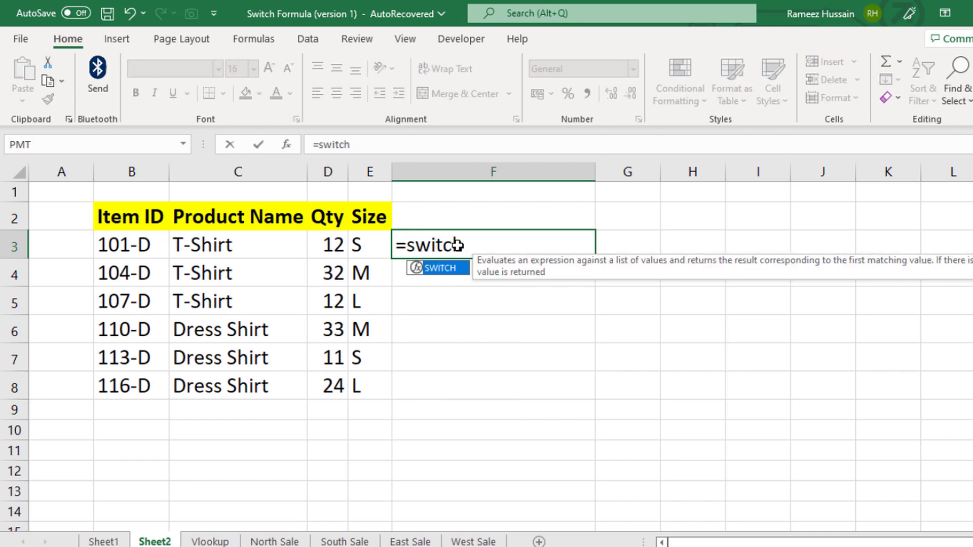
key("Tab")
left_click(361, 241)
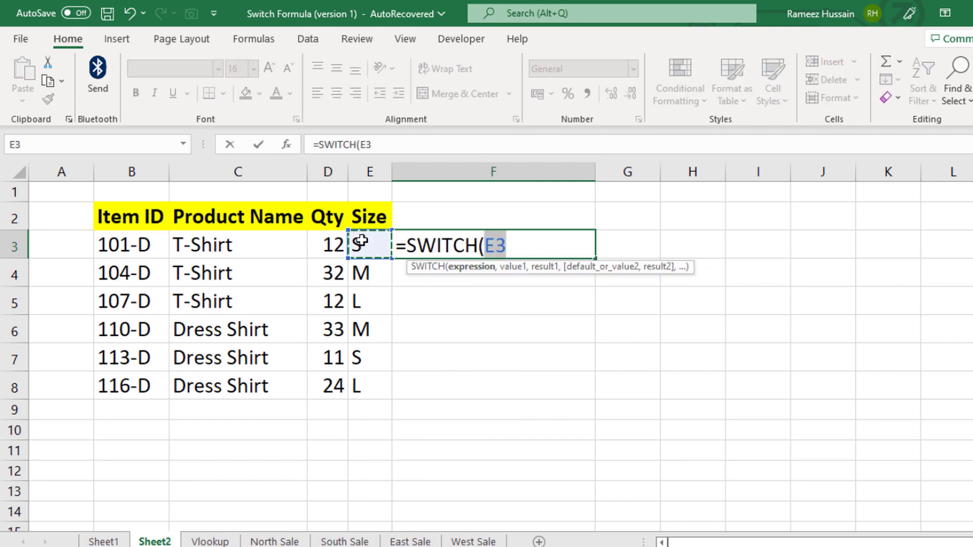
type(",")
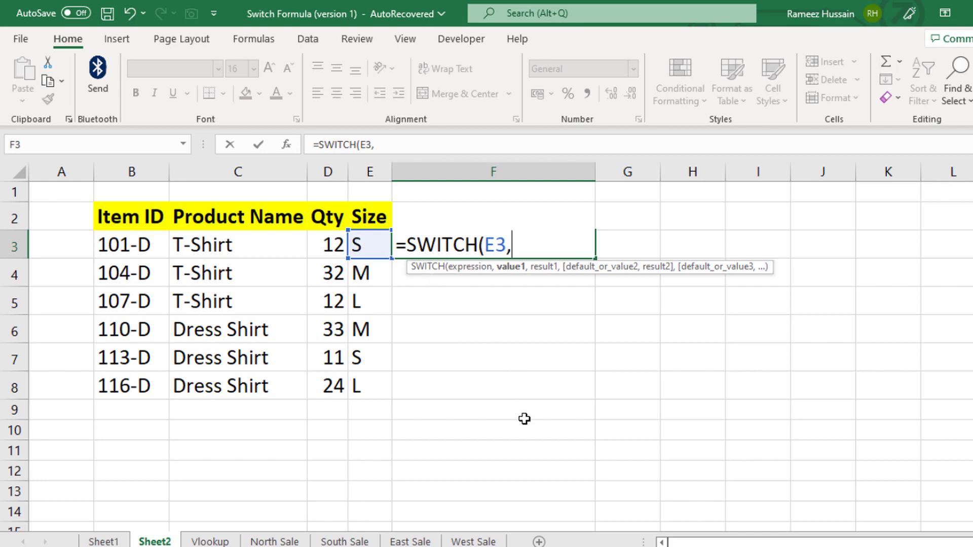
type("\"")
type("S\",\"")
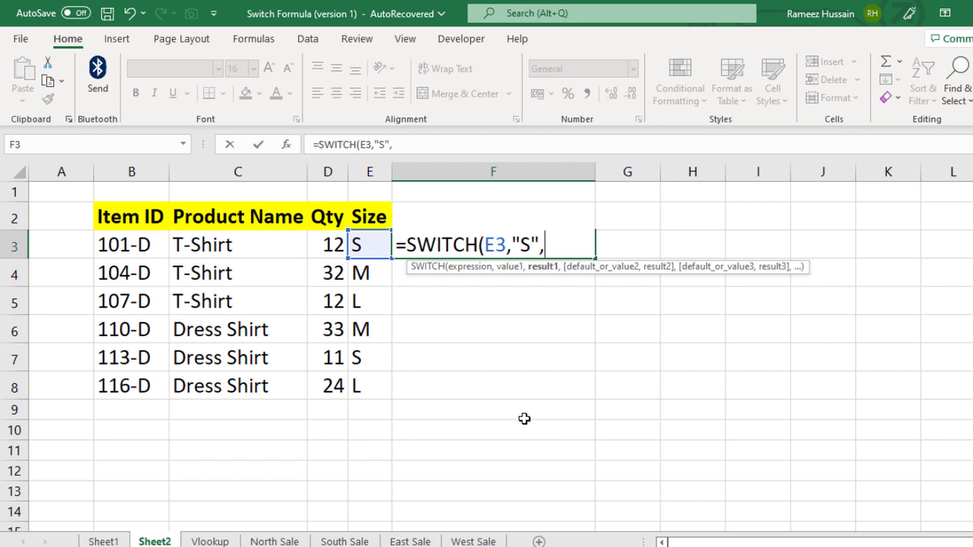
type("Smal")
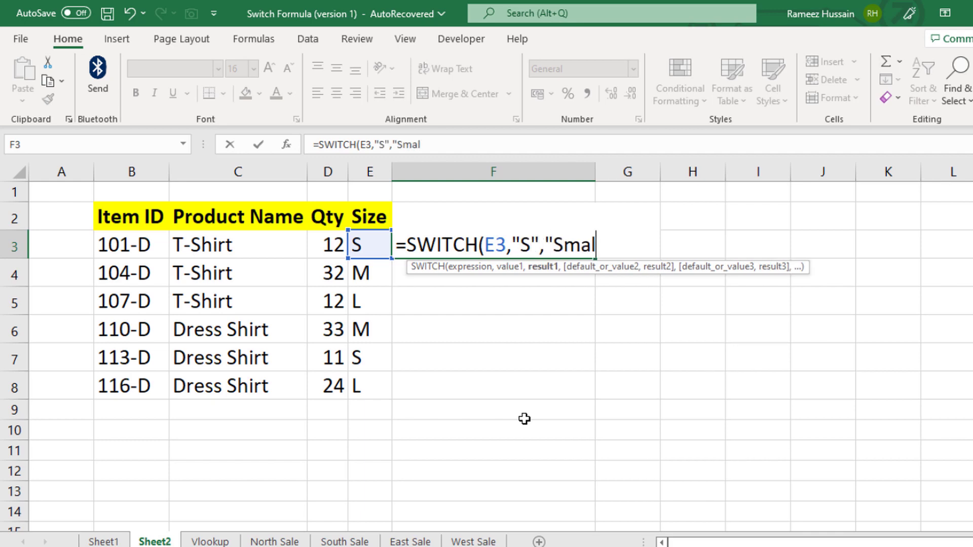
type("l\",\"")
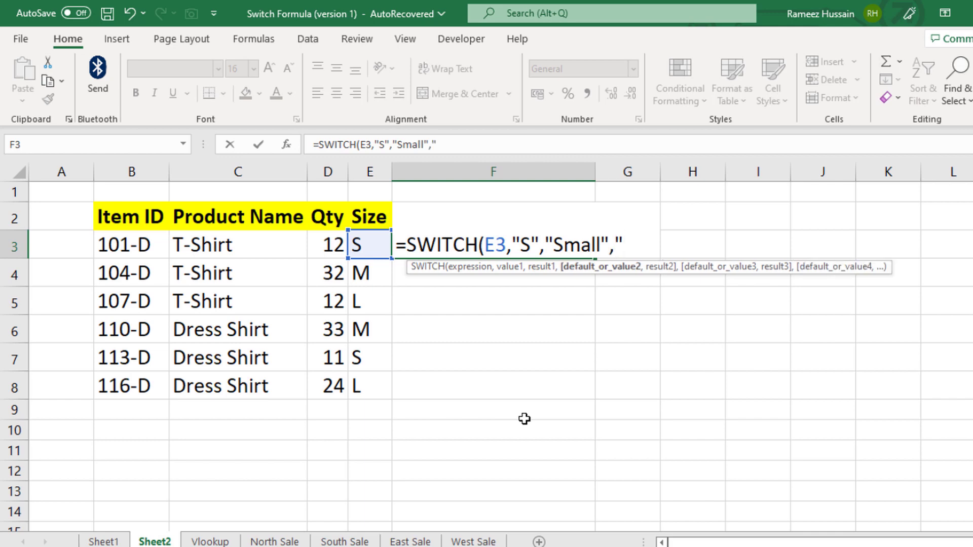
- Complete the F3 SWITCH formula with "Medium" for "M" and "Large" for "L", and fill it down to F8
type("M\",\"")
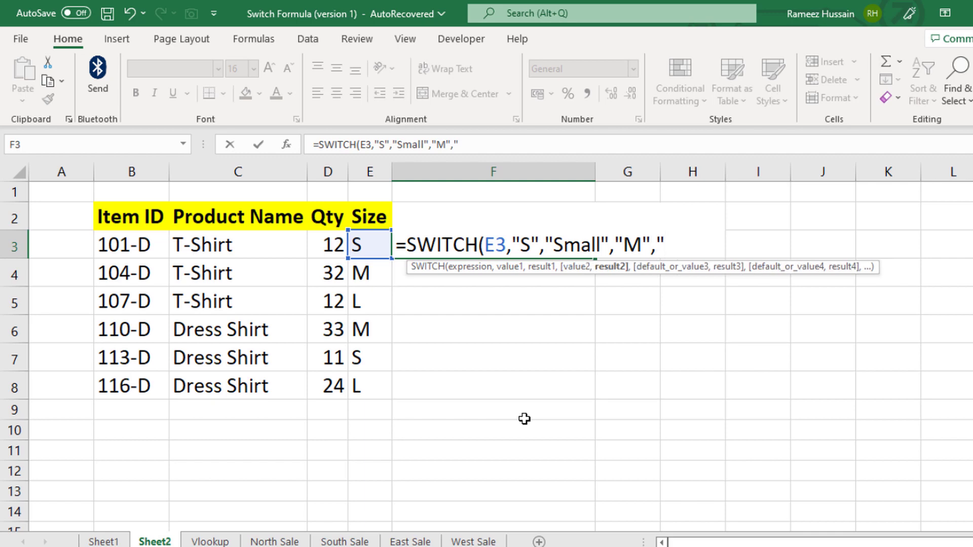
type("Mediu")
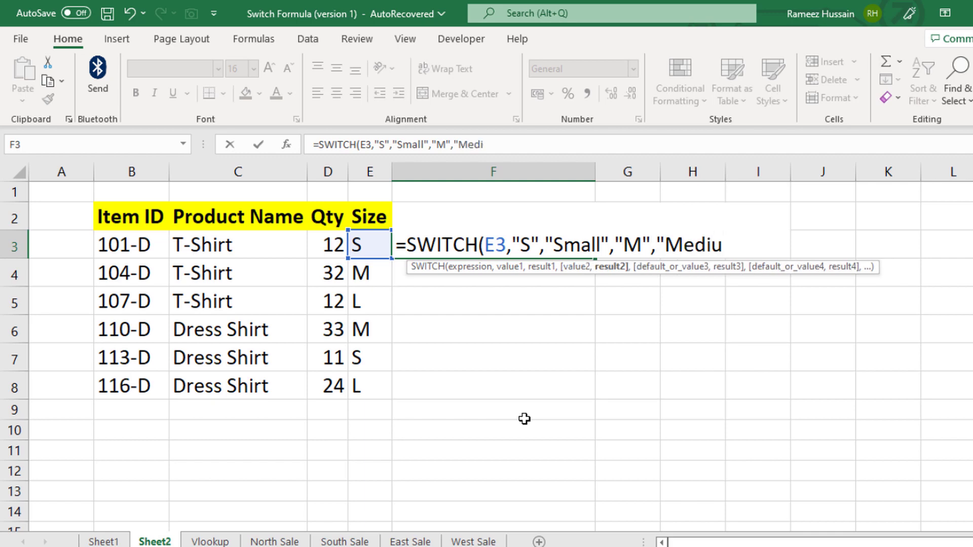
type("m\",\"")
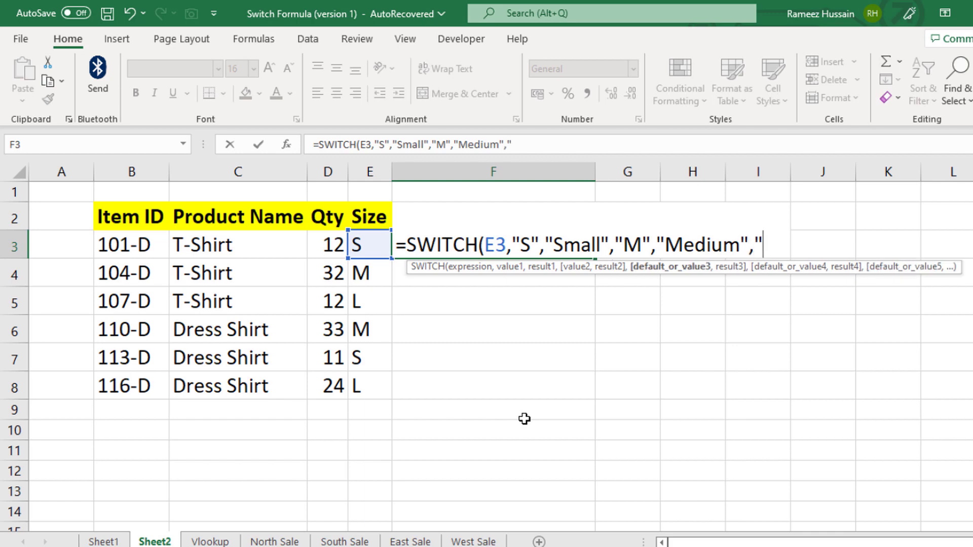
type("L\",\"L")
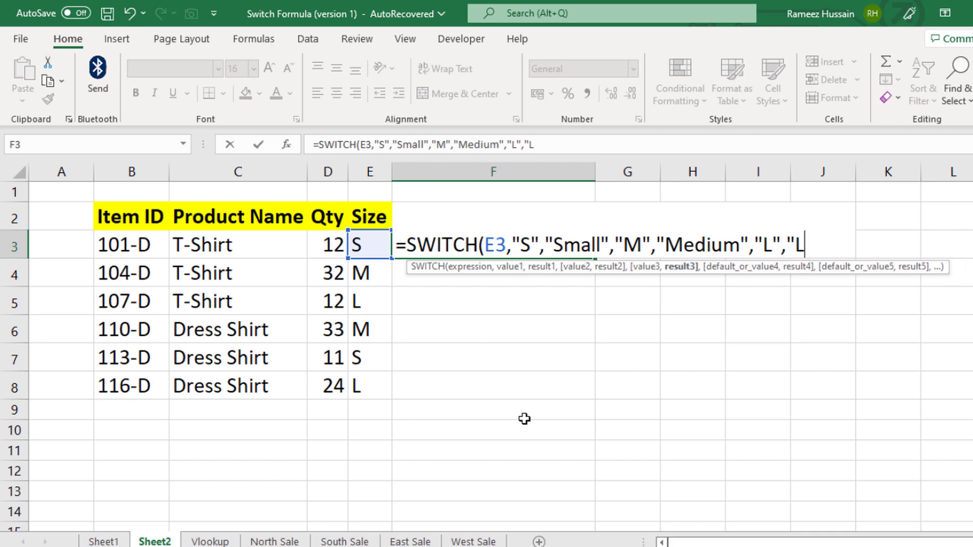
type("arge\"")
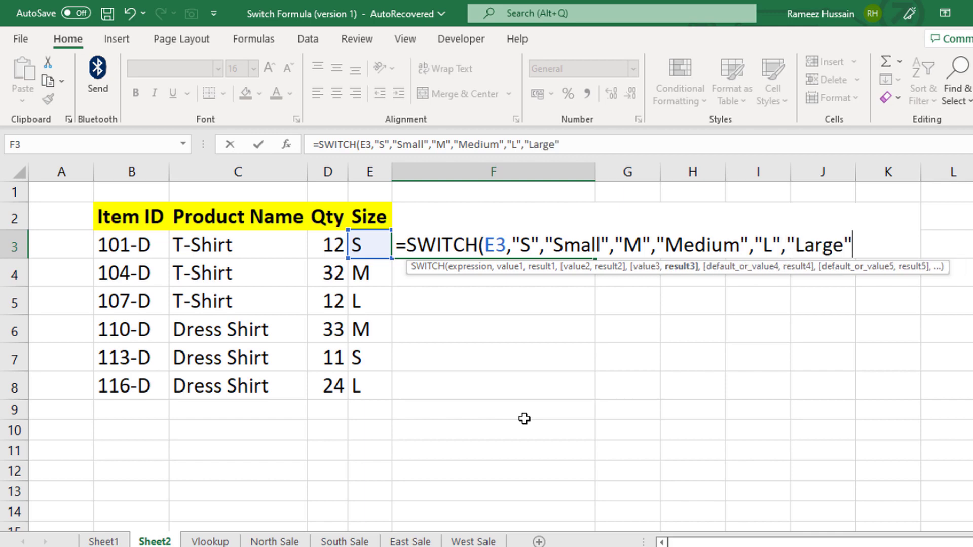
type(")")
key("Return")
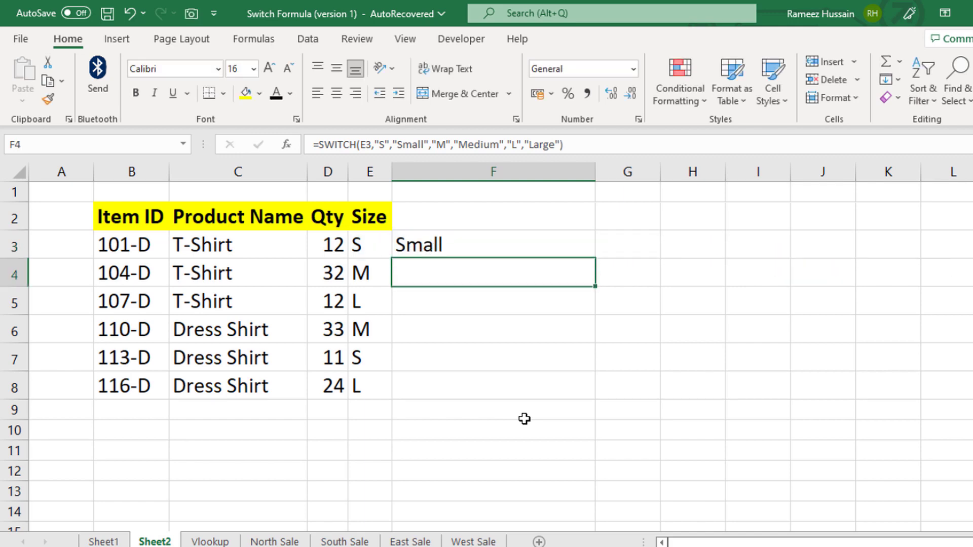
key("Up")
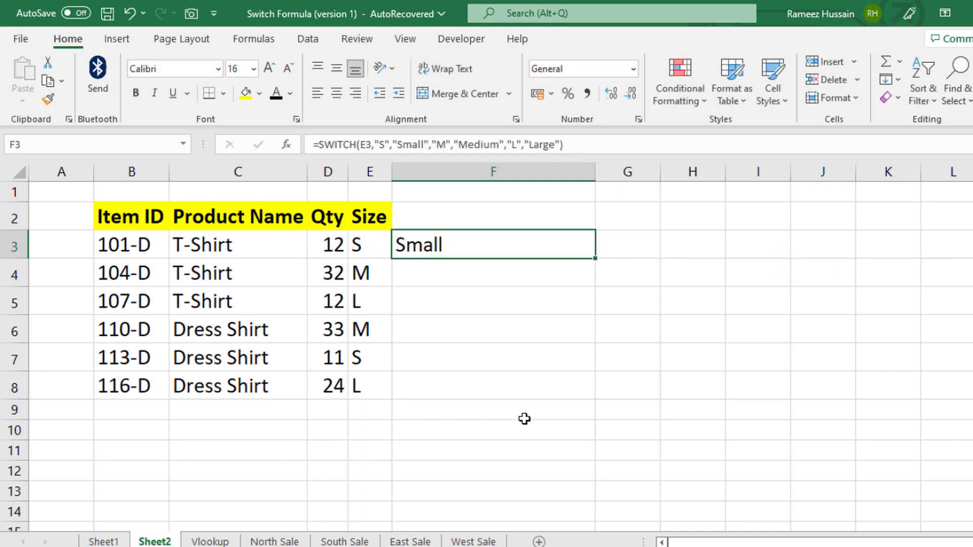
double_click(596, 259)
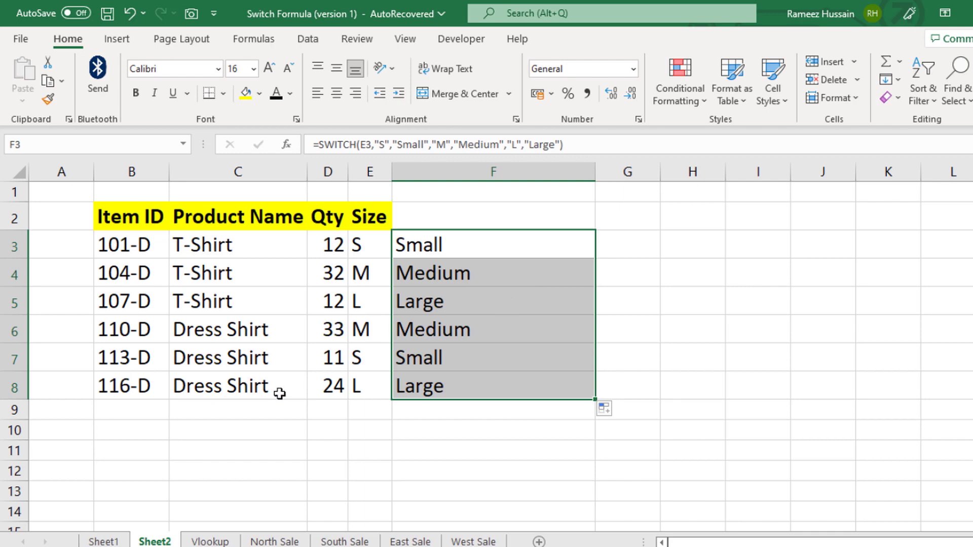
- Review the Region and Employee ID fields on the Vlookup sheet and the North, South, East and West sales tables
left_click(210, 542)
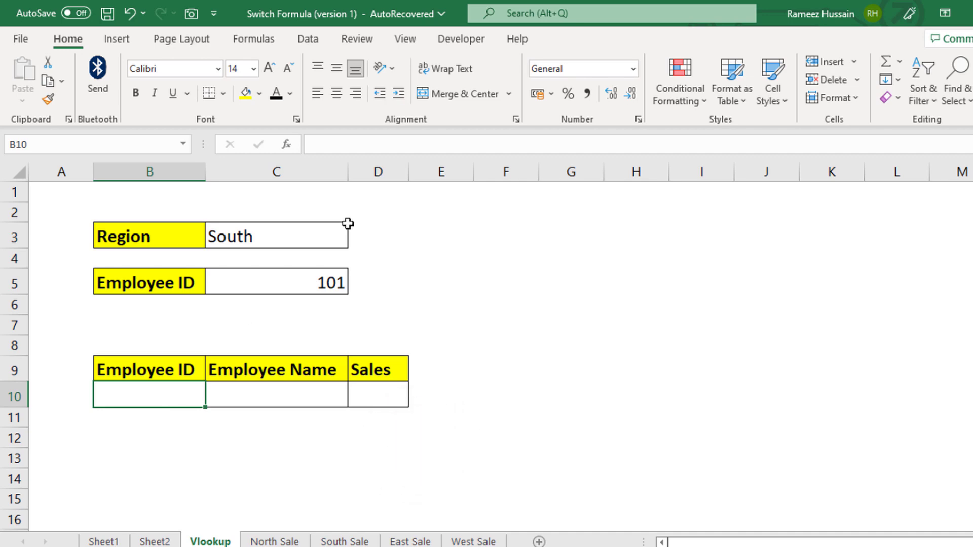
left_click(167, 241)
left_click(166, 282)
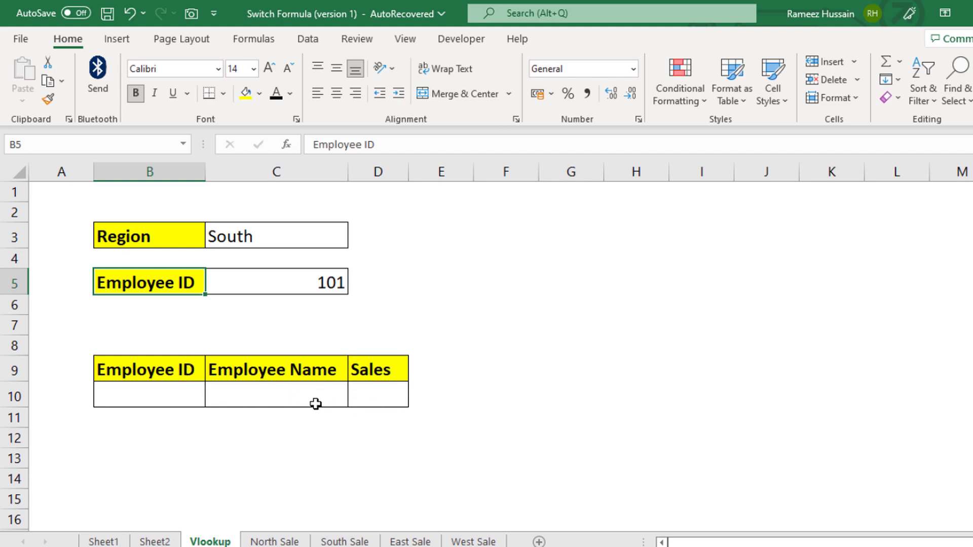
left_click(295, 541)
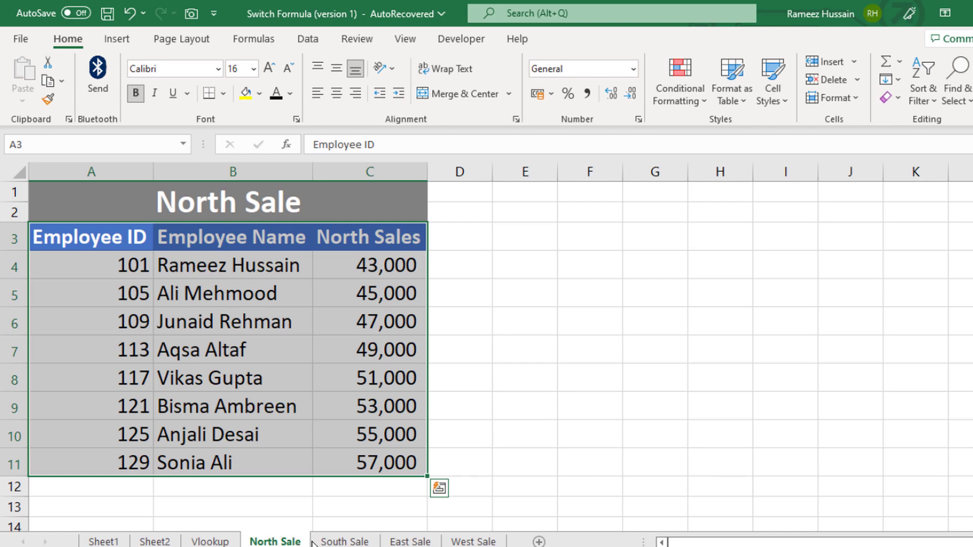
left_click(338, 543)
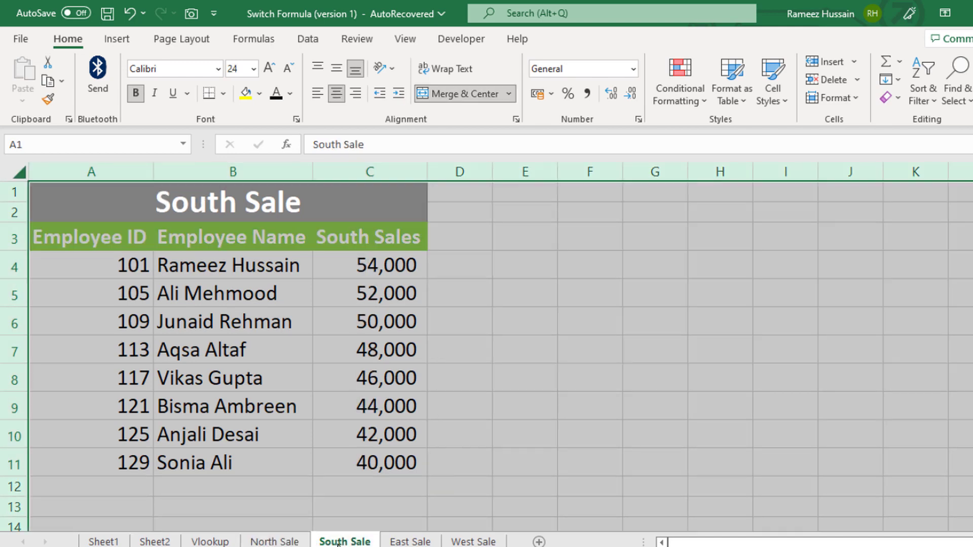
left_click(410, 542)
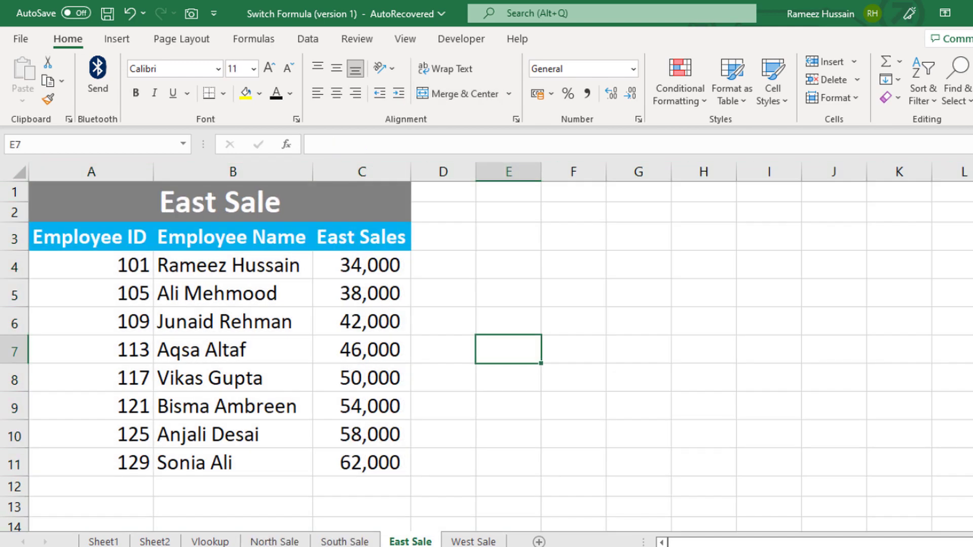
left_click(474, 541)
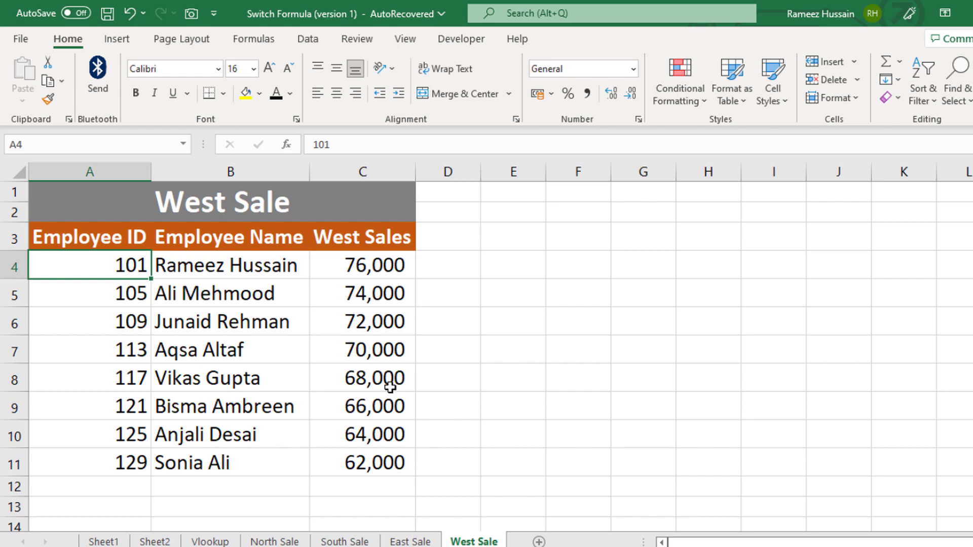
- Examine the dropdown choices of the Region and Employee ID cells on the Vlookup sheet
left_click(209, 542)
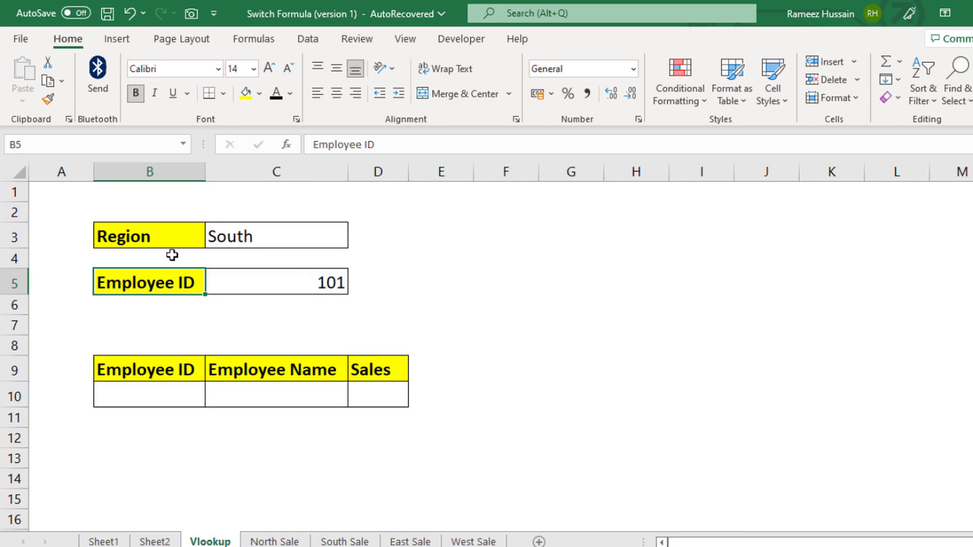
left_click(155, 242)
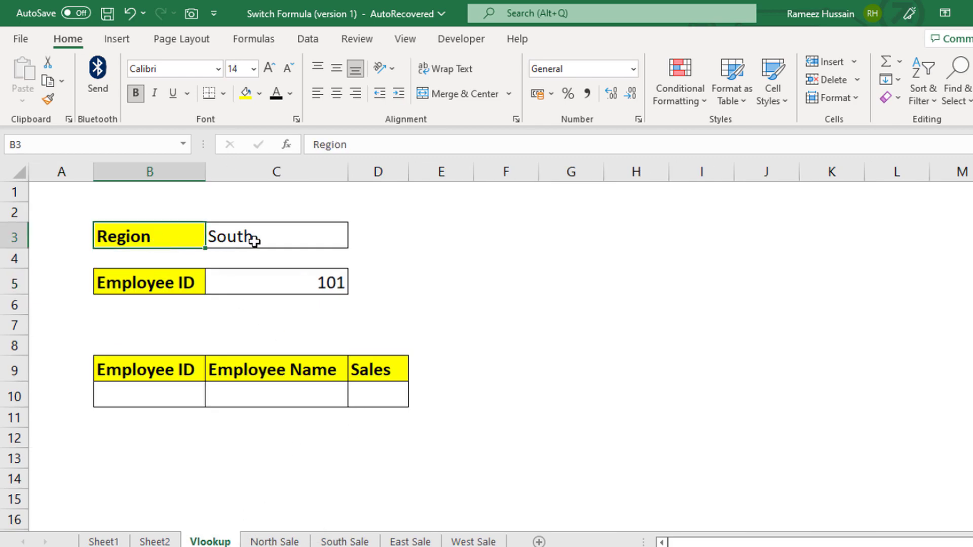
left_click(276, 242)
left_click(355, 241)
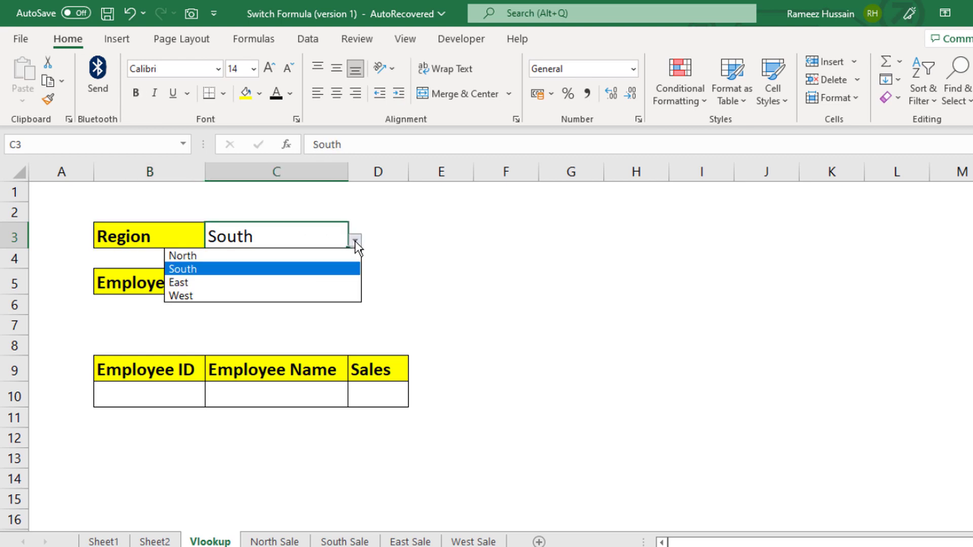
key("Escape")
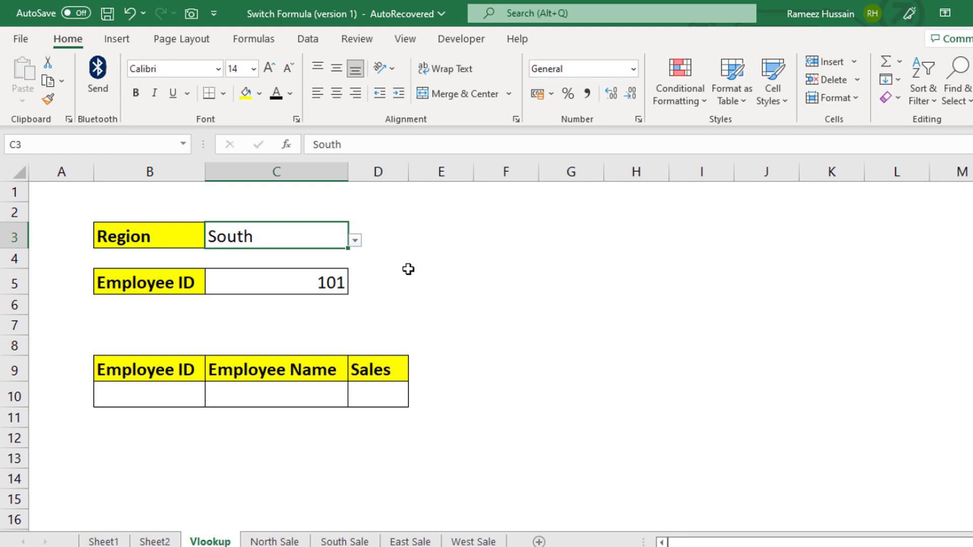
left_click(315, 282)
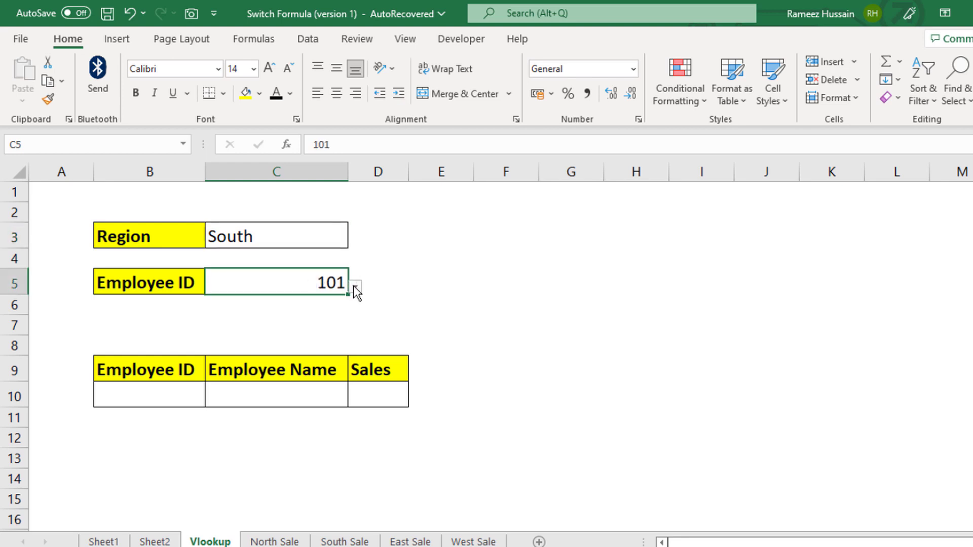
left_click(354, 286)
left_click(386, 295)
- Clear the Region and Employee ID values, and set the data validation of Region cell C3 to allow a List
left_click(302, 244)
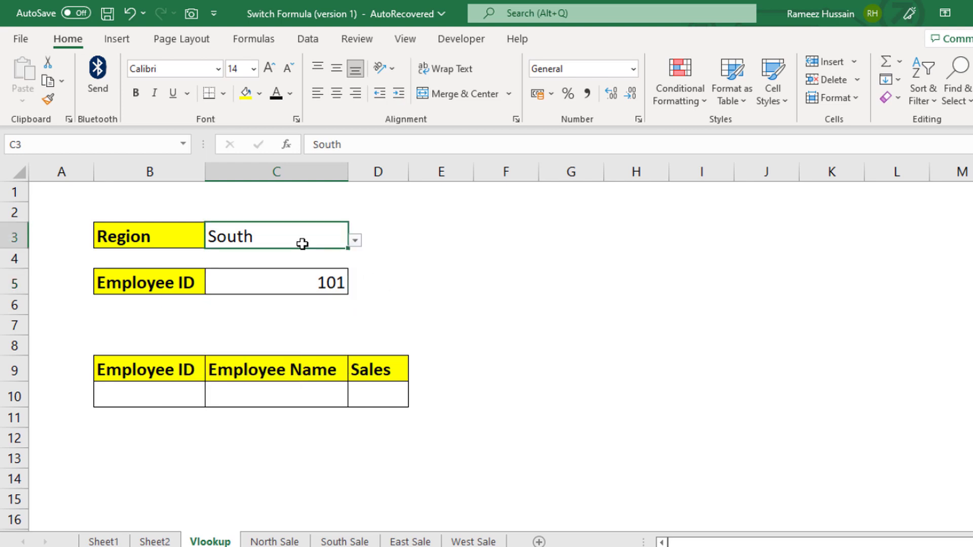
key("Delete")
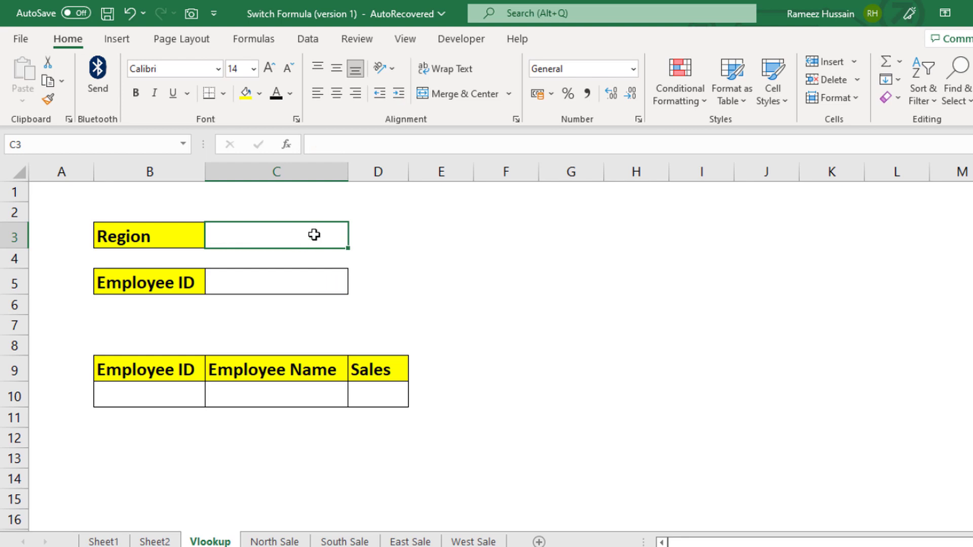
key("alt")
key("a")
key("v")
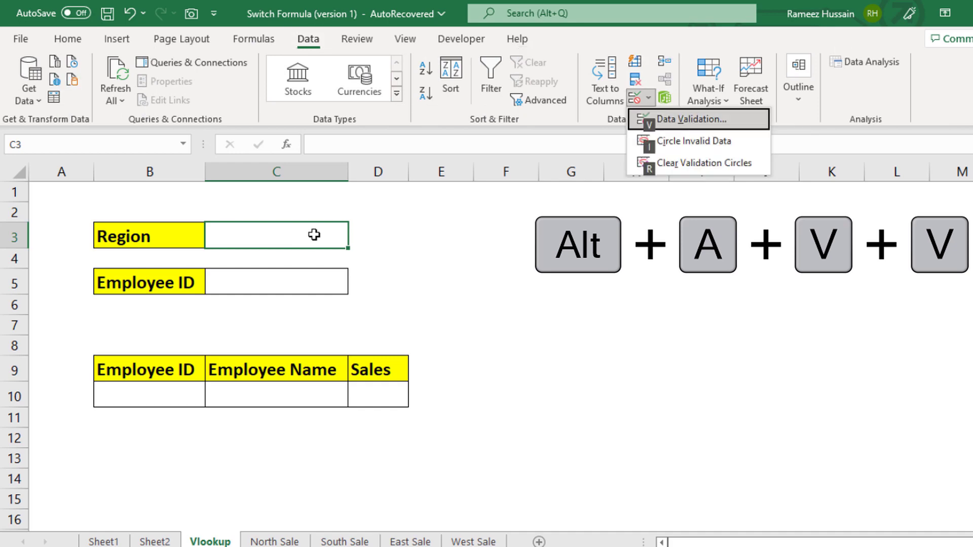
key("v")
left_click_drag(351, 192, 506, 170)
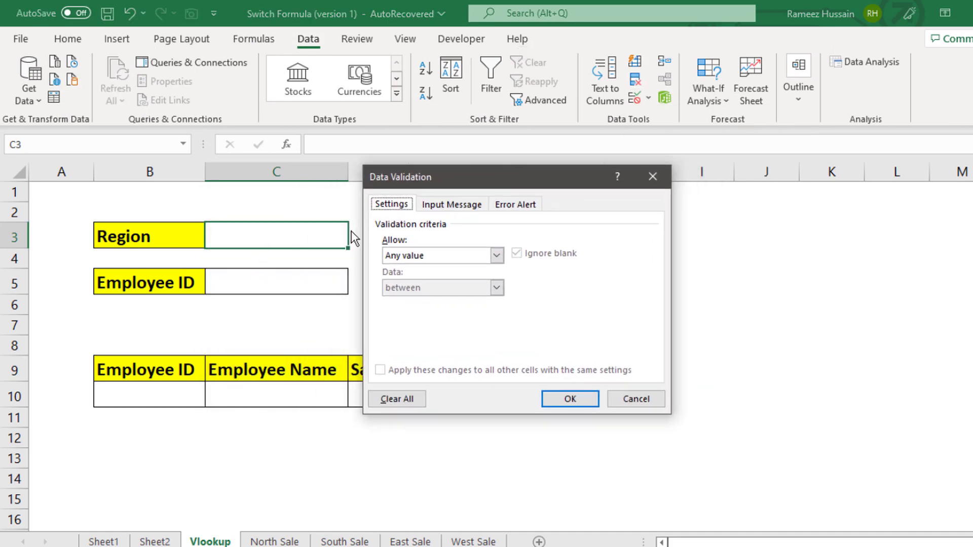
left_click(496, 256)
left_click(443, 301)
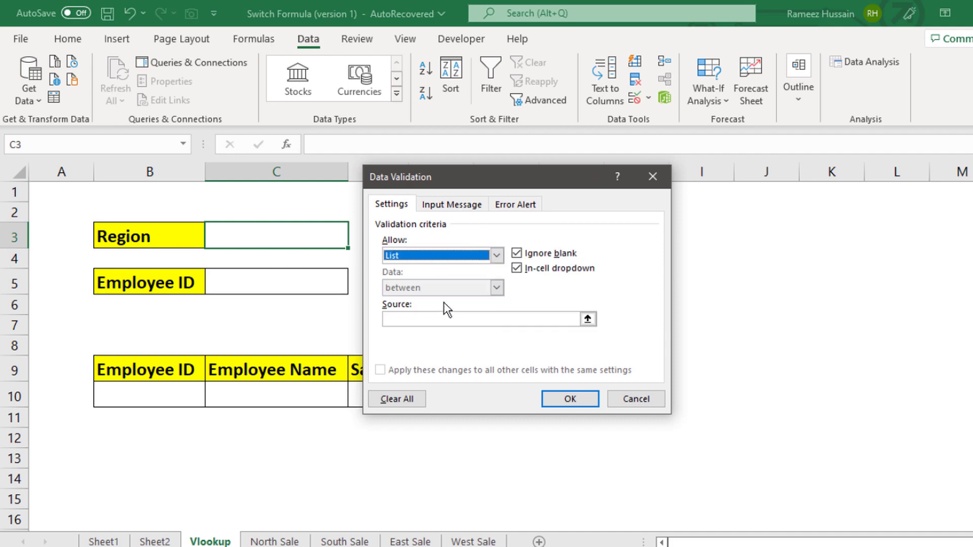
- Apply North,South,East,West as the source of C3's validation list and choose South as the region
left_click(440, 319)
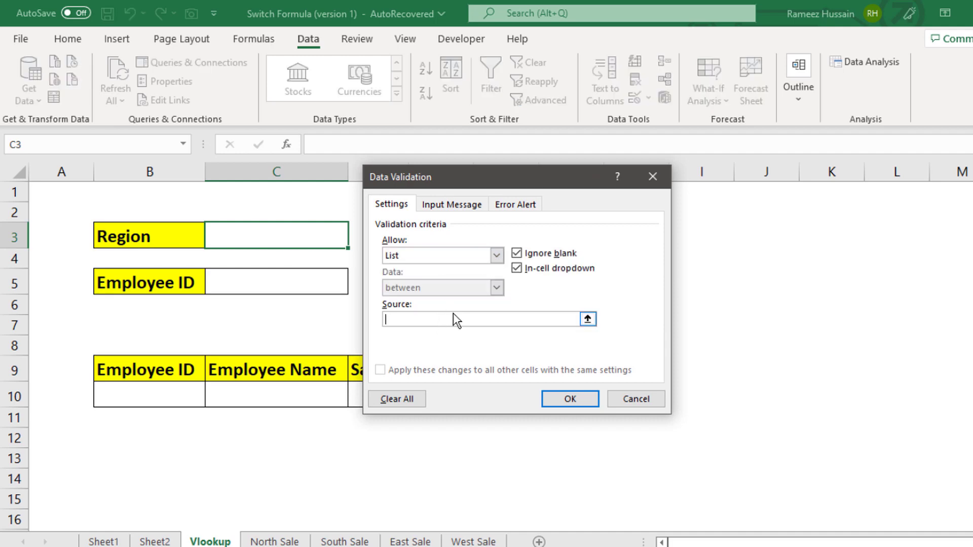
type("North,So")
type("uth,East,West")
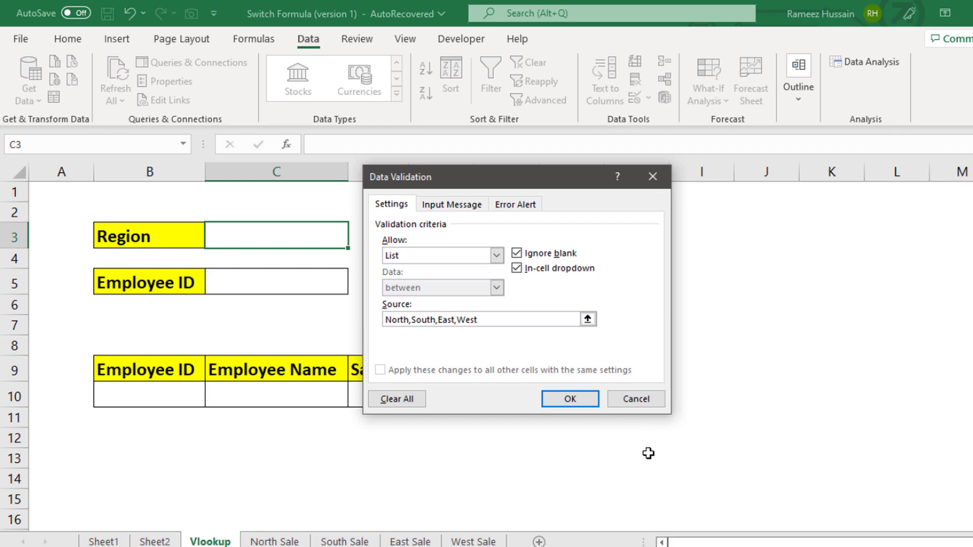
left_click(578, 397)
left_click(355, 241)
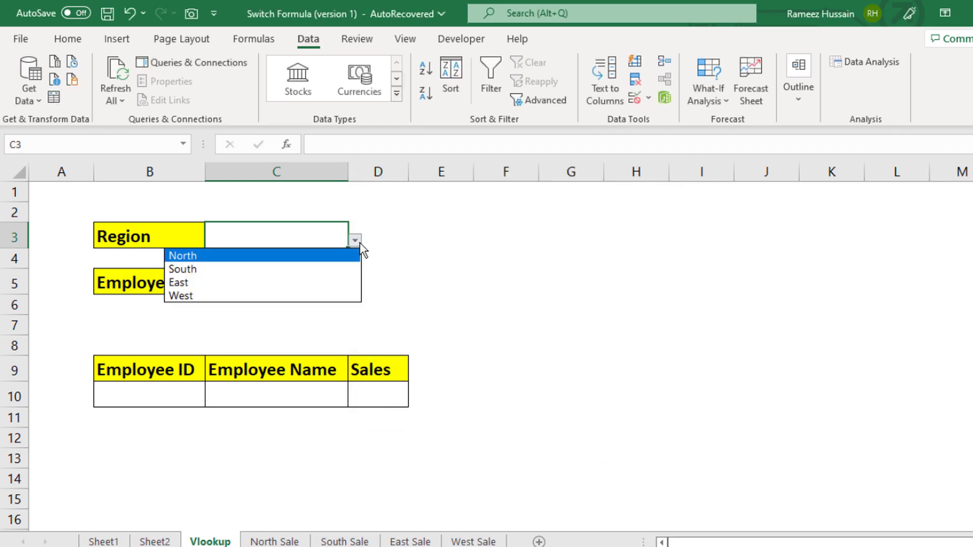
left_click(312, 269)
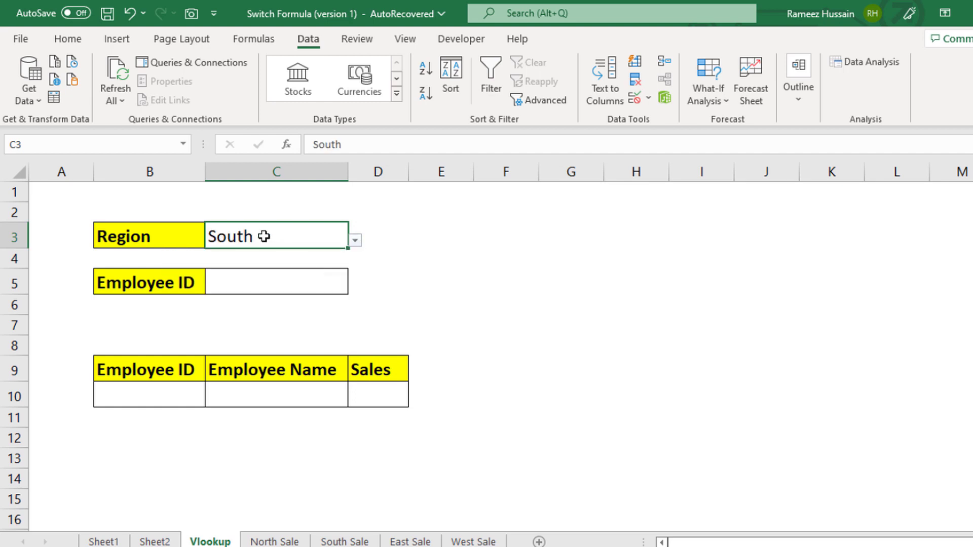
- Set the data validation of Employee ID cell C5 to allow a List
left_click(355, 242)
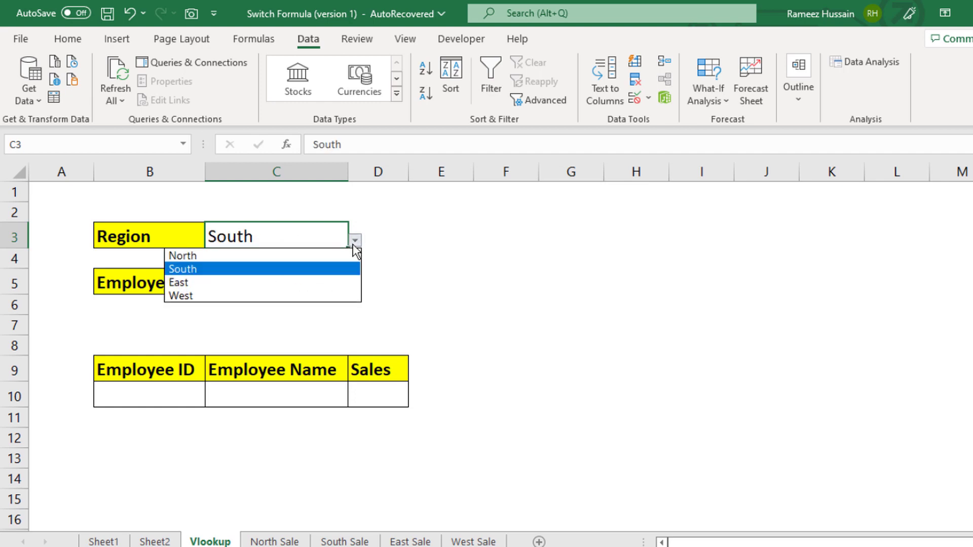
left_click(355, 249)
left_click(293, 282)
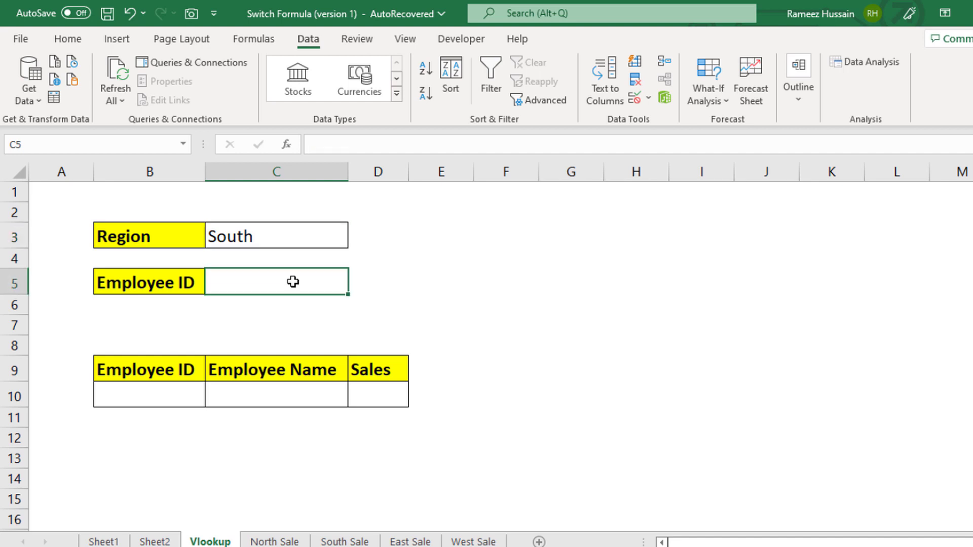
key("alt+a")
key("v")
key("v")
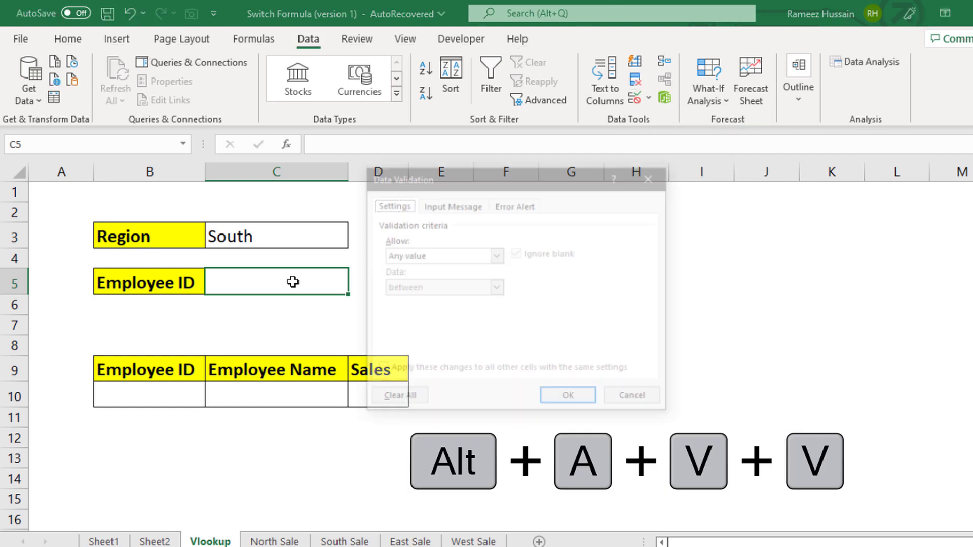
left_click(497, 256)
left_click(463, 304)
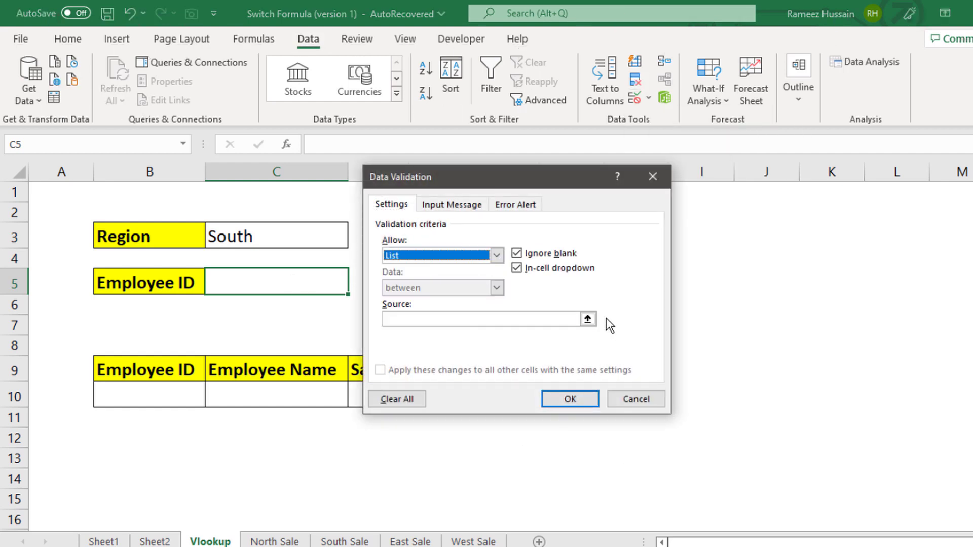
- Apply North Sale range A4:A11 as the source of C5's validation list and choose the first employee ID
left_click(588, 320)
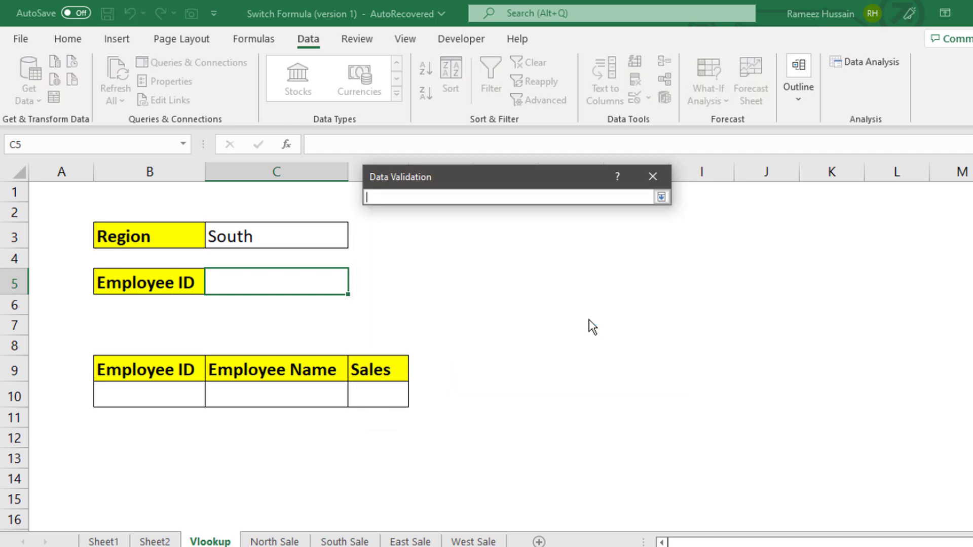
left_click(280, 543)
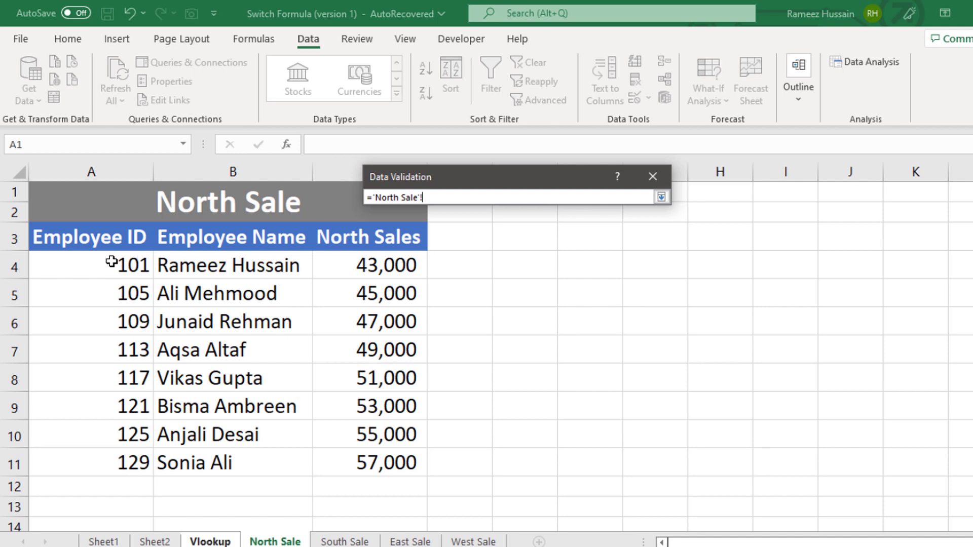
left_click_drag(111, 262, 107, 460)
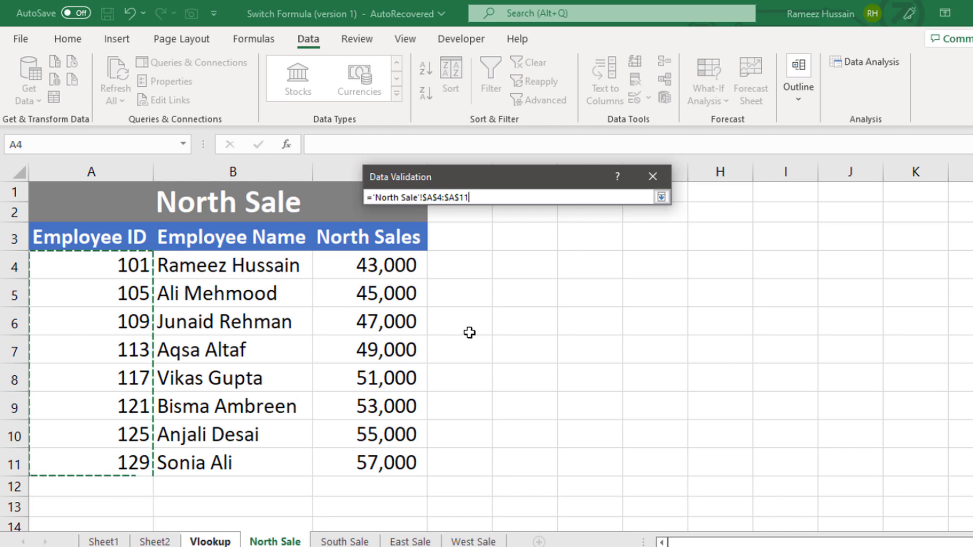
key("Return")
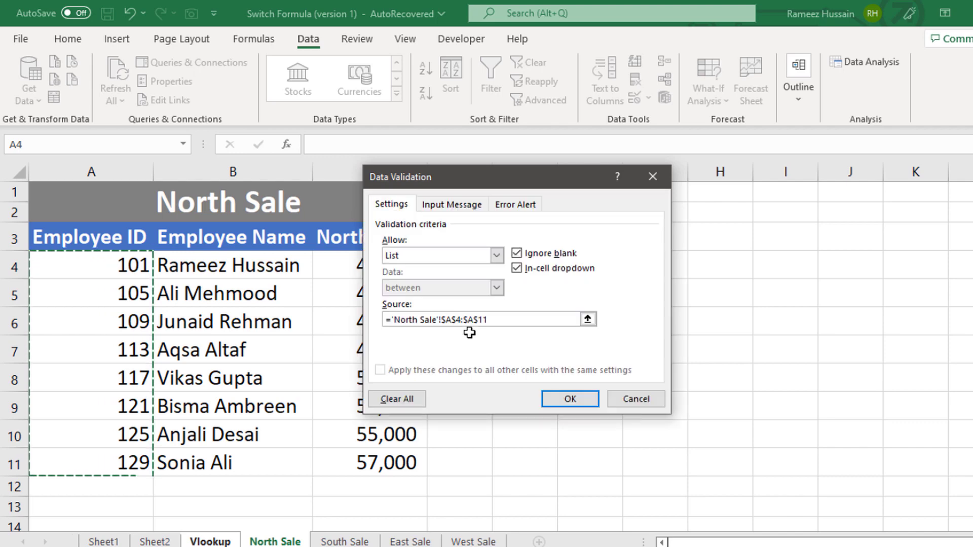
key("Return")
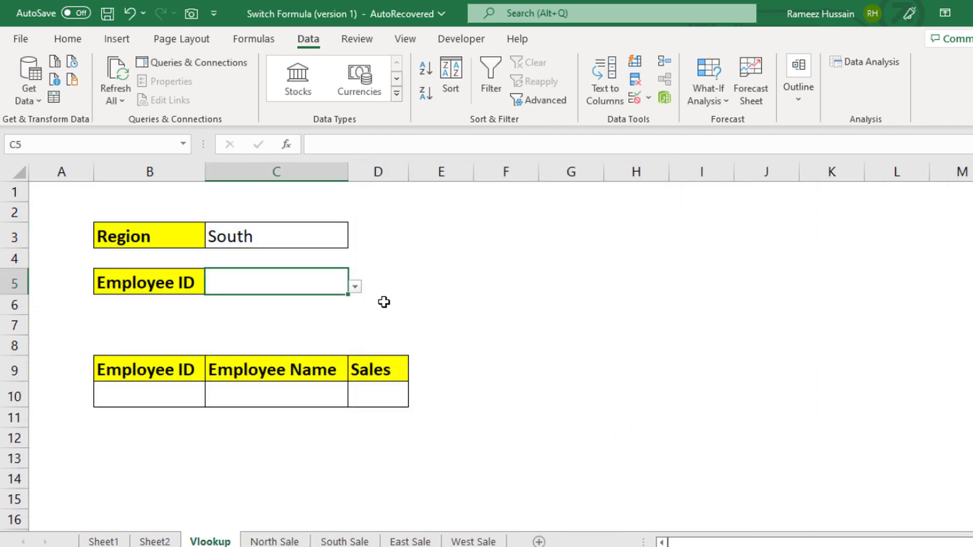
left_click(355, 287)
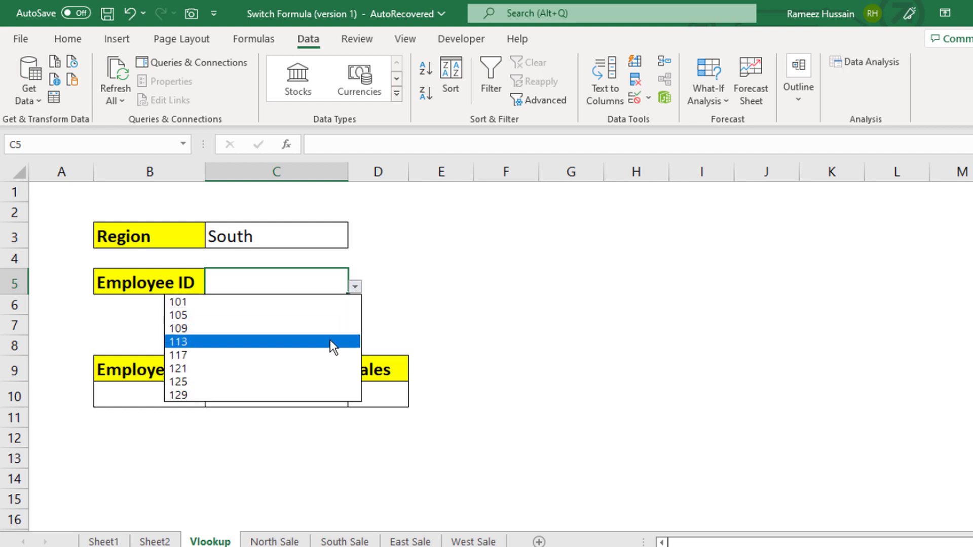
left_click(318, 306)
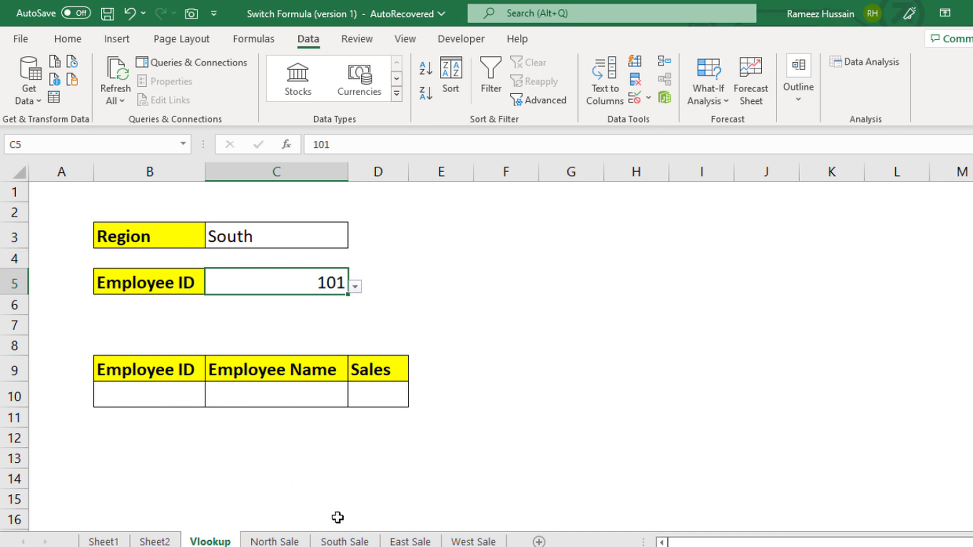
- Compare the employee lists and sales columns on the North, South, East and West Sale sheets
left_click(268, 542)
left_click(344, 542)
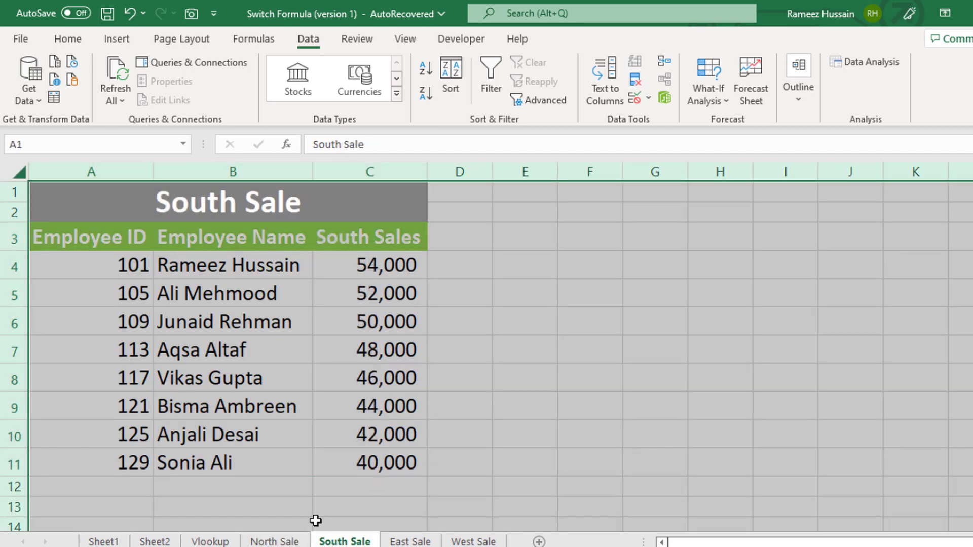
left_click(274, 542)
left_click(256, 502)
left_click(327, 542)
left_click(325, 501)
left_click(410, 542)
left_click(471, 542)
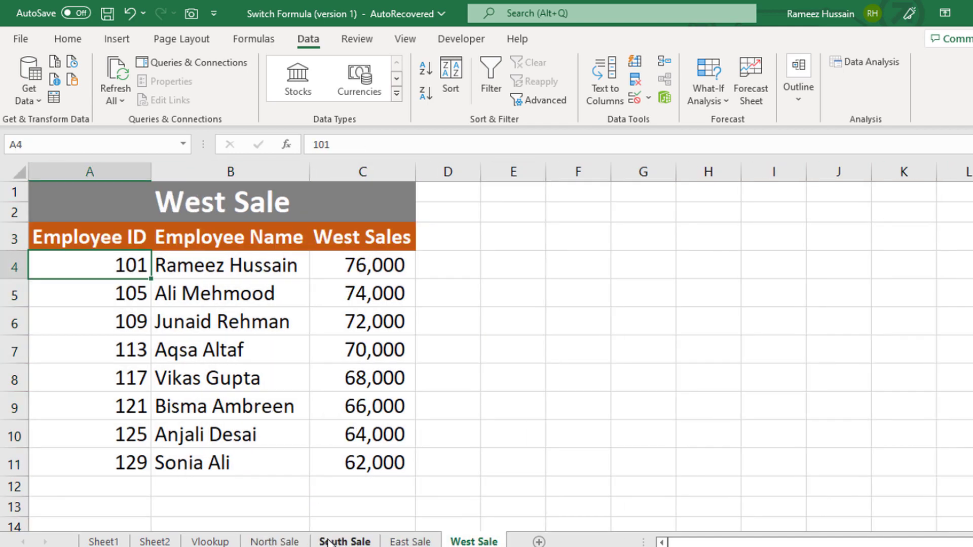
- Convert range A3:C11 on the North Sale sheet into a table with headers
left_click(274, 542)
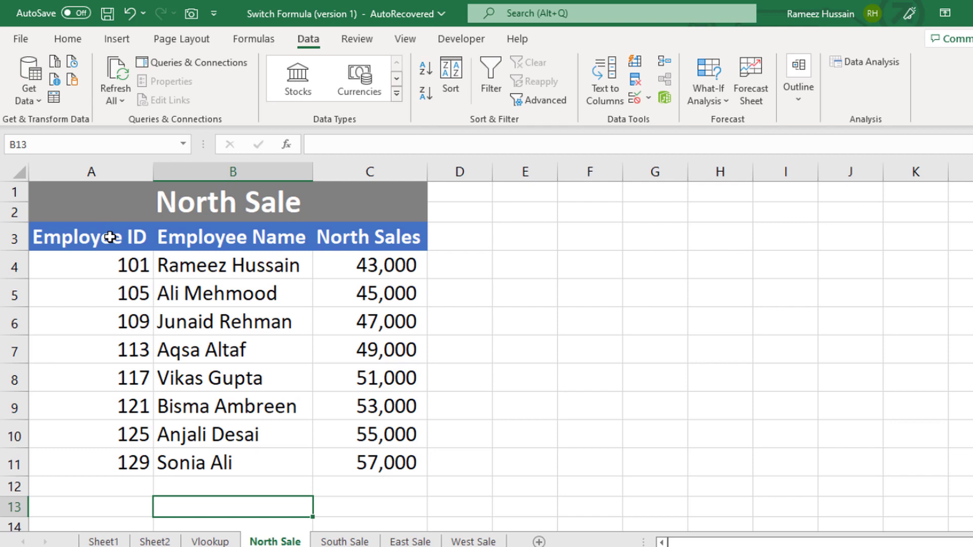
left_click_drag(110, 237, 349, 449)
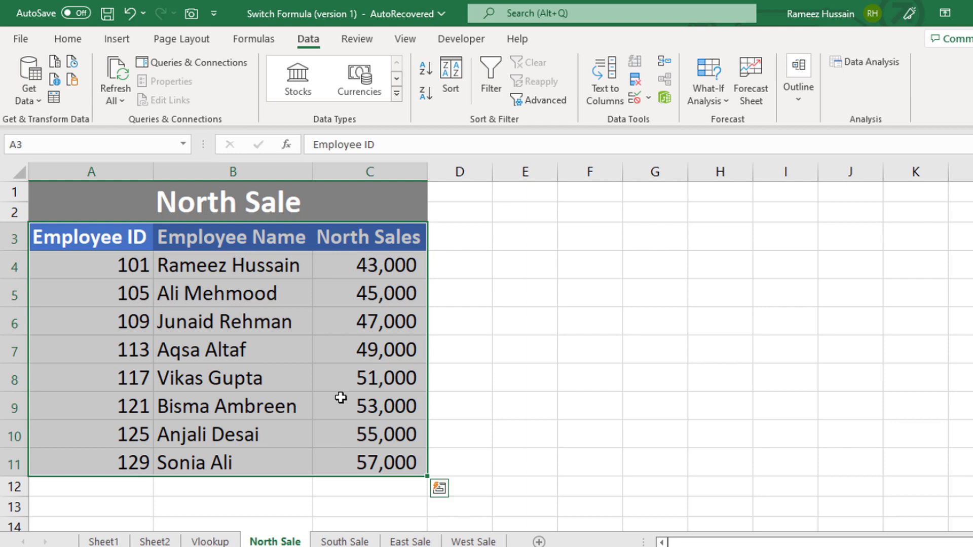
left_click(72, 36)
left_click(100, 254)
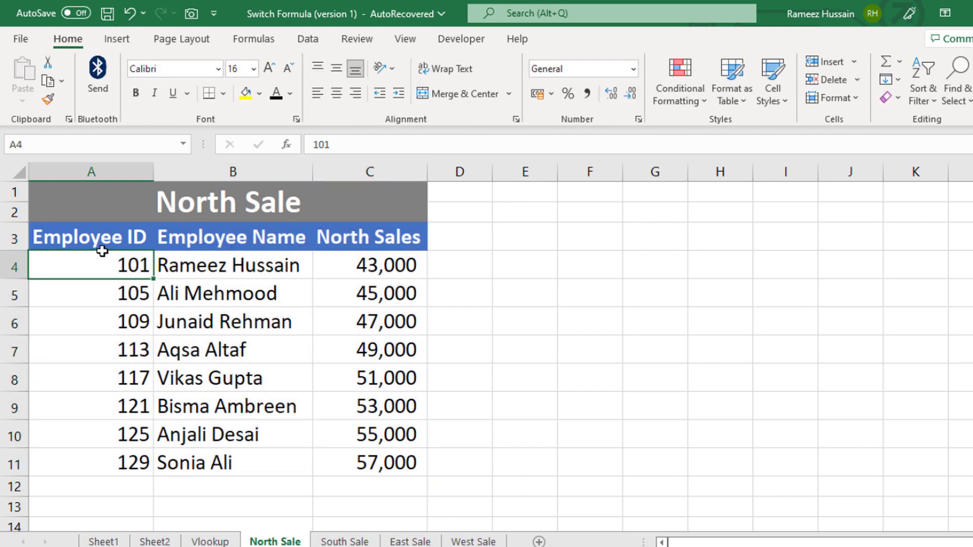
left_click_drag(100, 238, 355, 455)
key("ctrl+t")
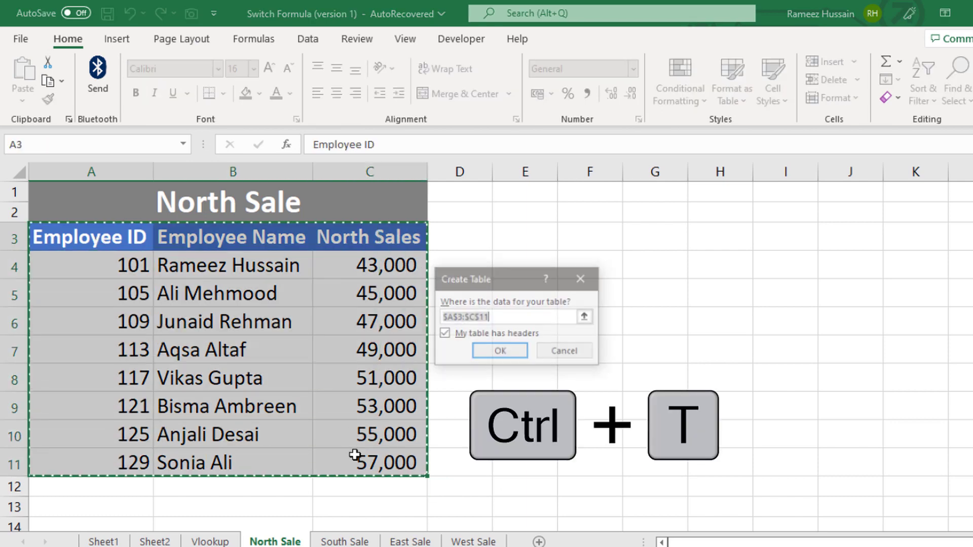
left_click(502, 350)
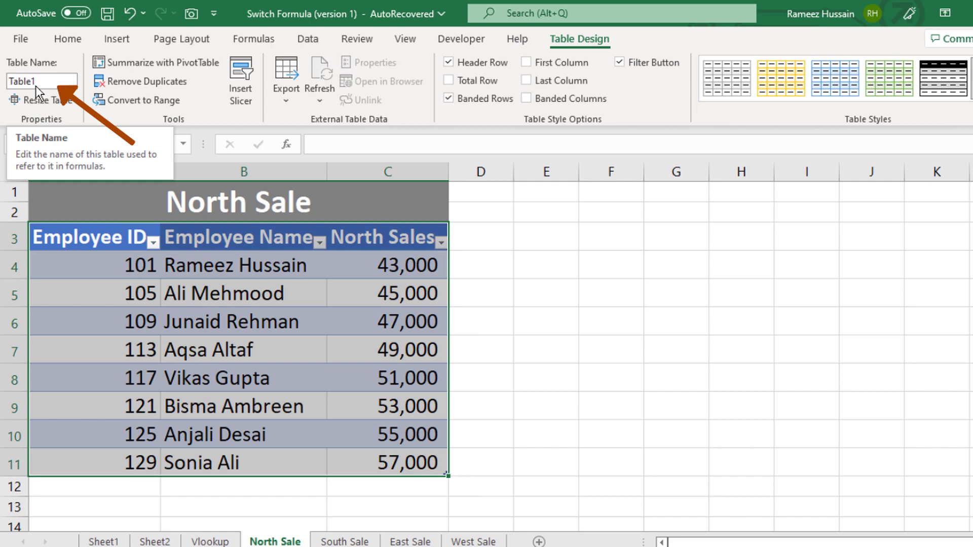
- Convert range A3:C11 on the South Sale sheet into a table with headers
left_click(345, 542)
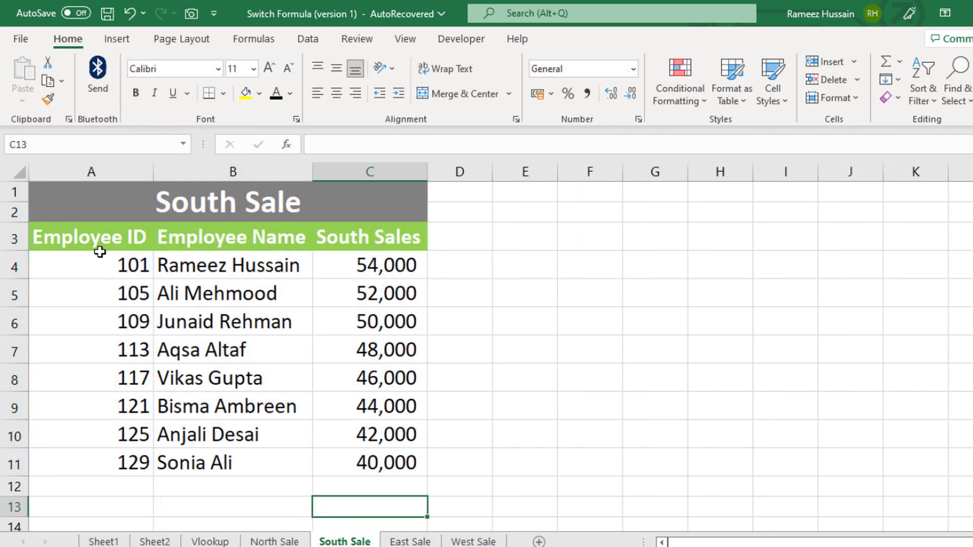
left_click_drag(100, 252, 341, 458)
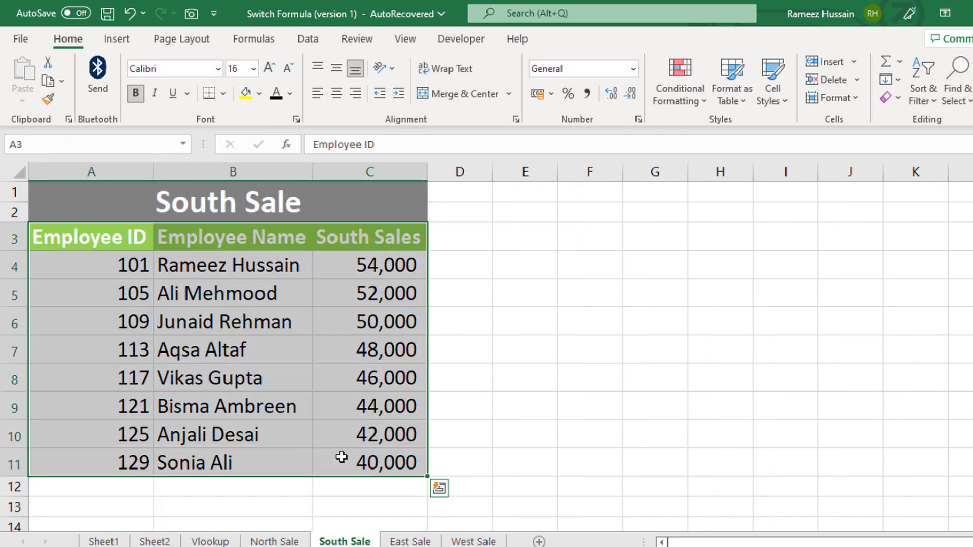
key("ctrl+t")
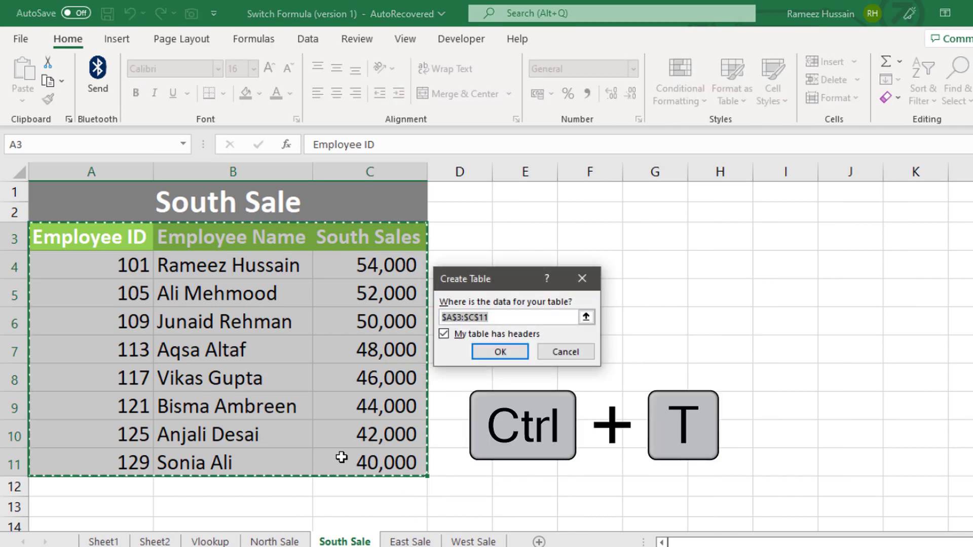
left_click(500, 352)
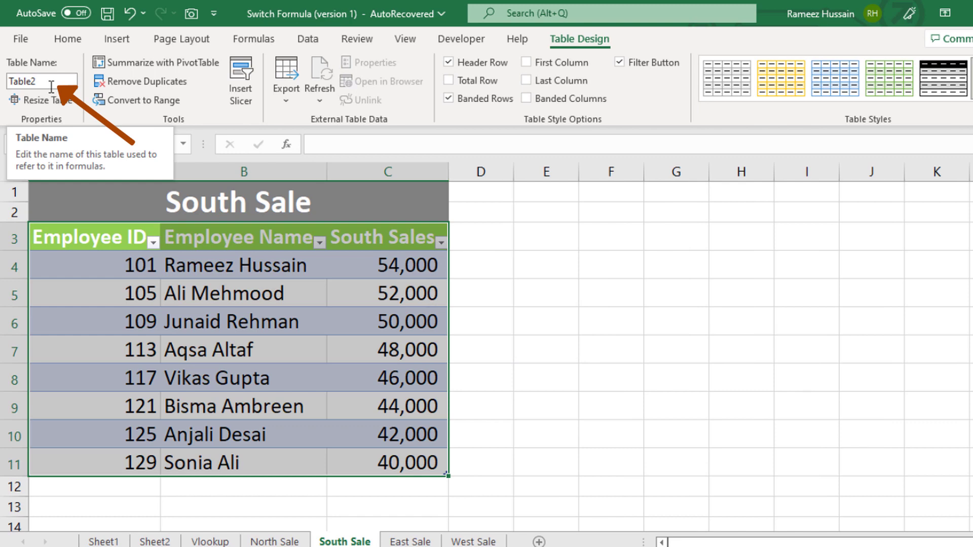
- Convert range A3:C11 on the East Sale sheet into a table with headers
left_click(410, 542)
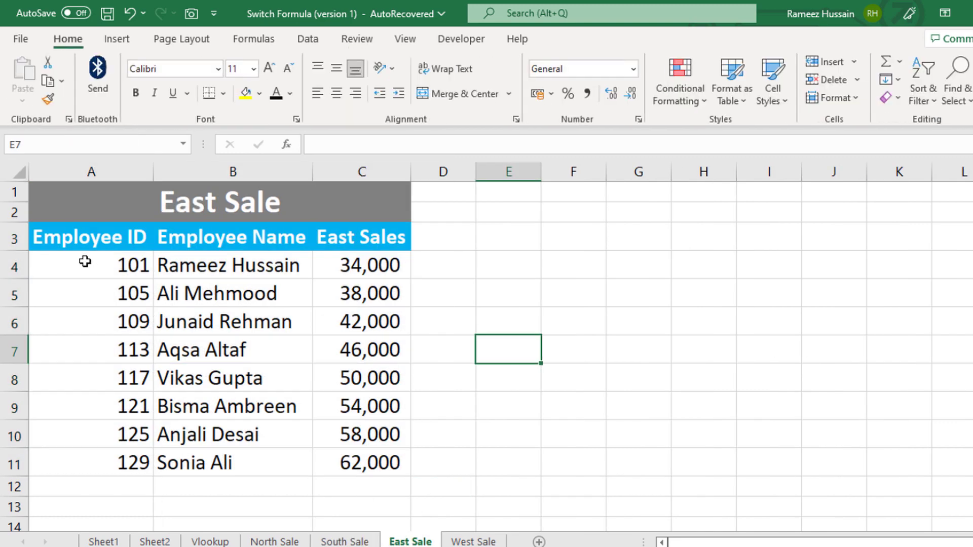
left_click_drag(121, 258, 336, 463)
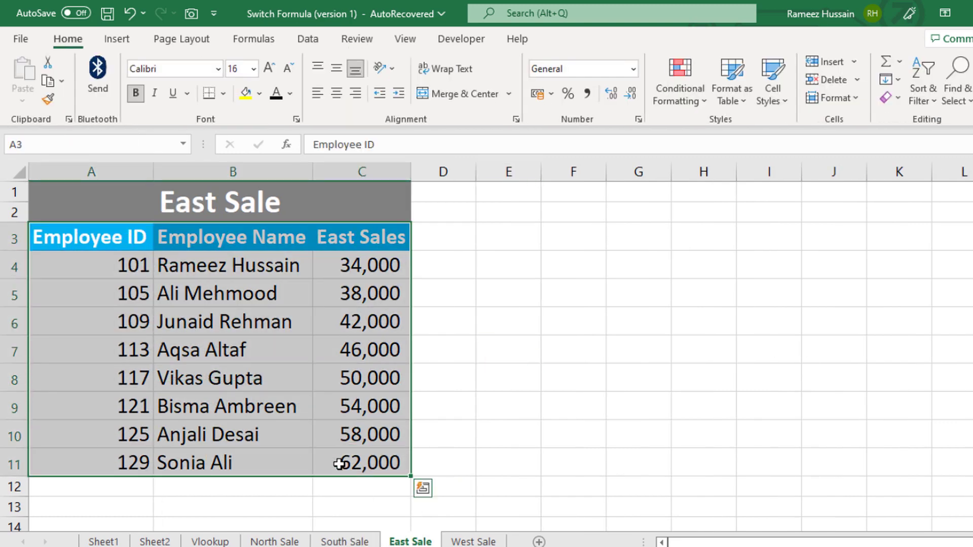
key("ctrl+t")
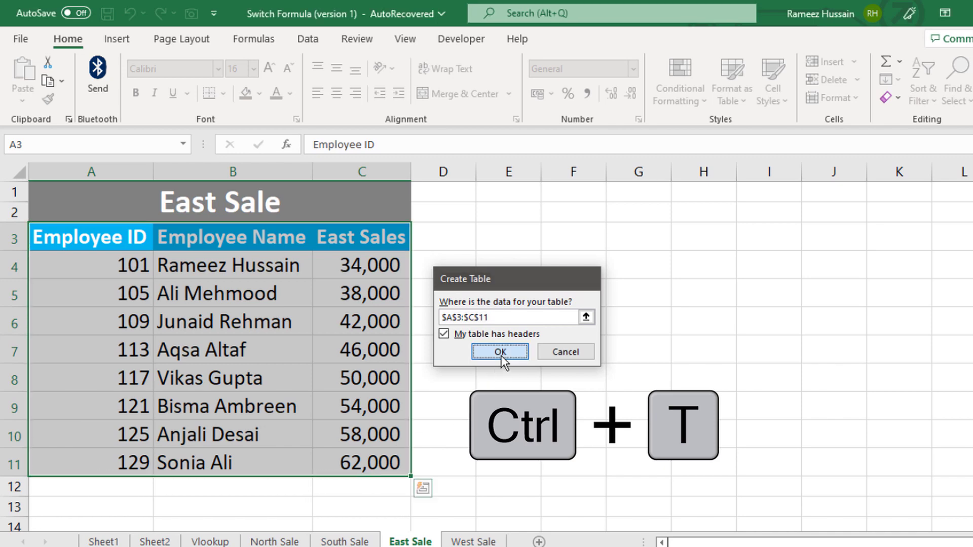
left_click(501, 355)
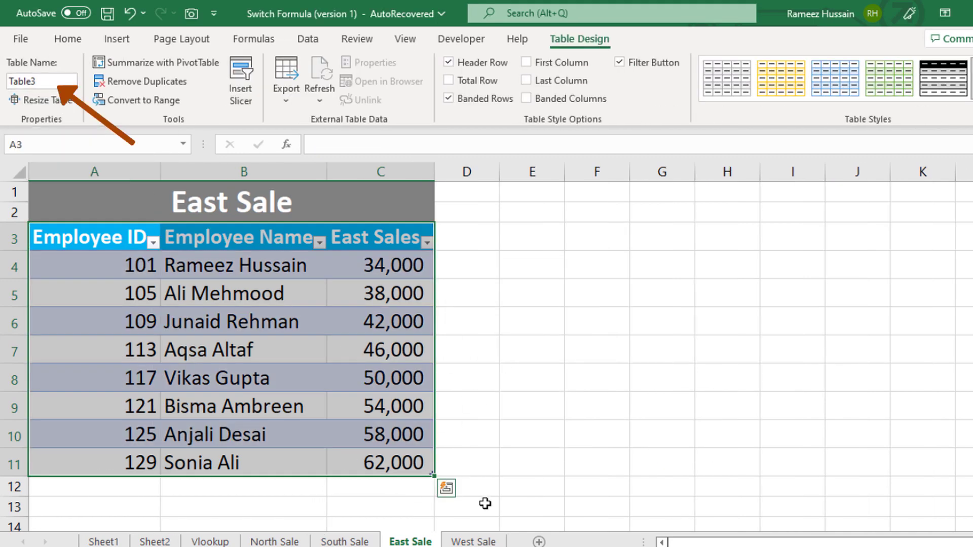
- Convert range A3:C11 on the West Sale sheet into a table with headers
left_click(473, 541)
left_click_drag(111, 239, 339, 452)
key("ctrl+t")
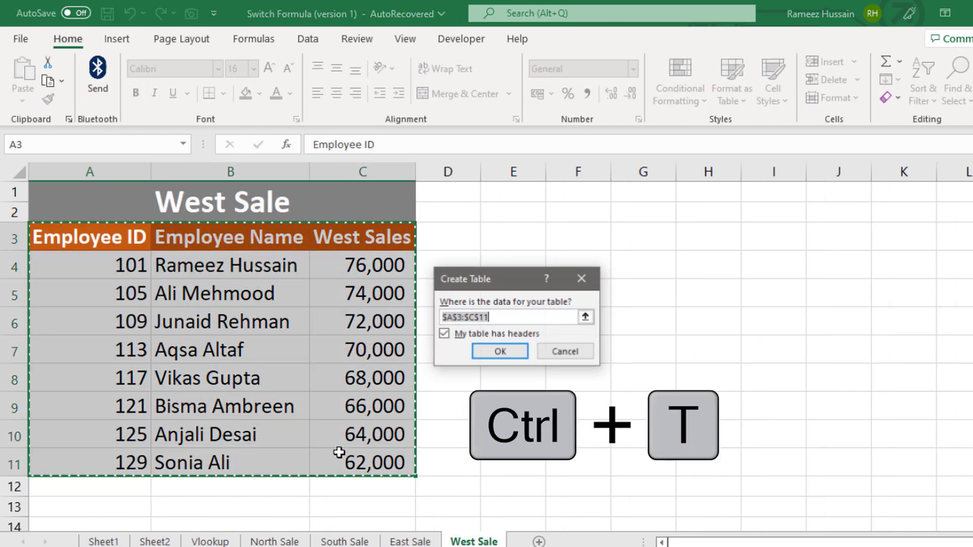
left_click(500, 352)
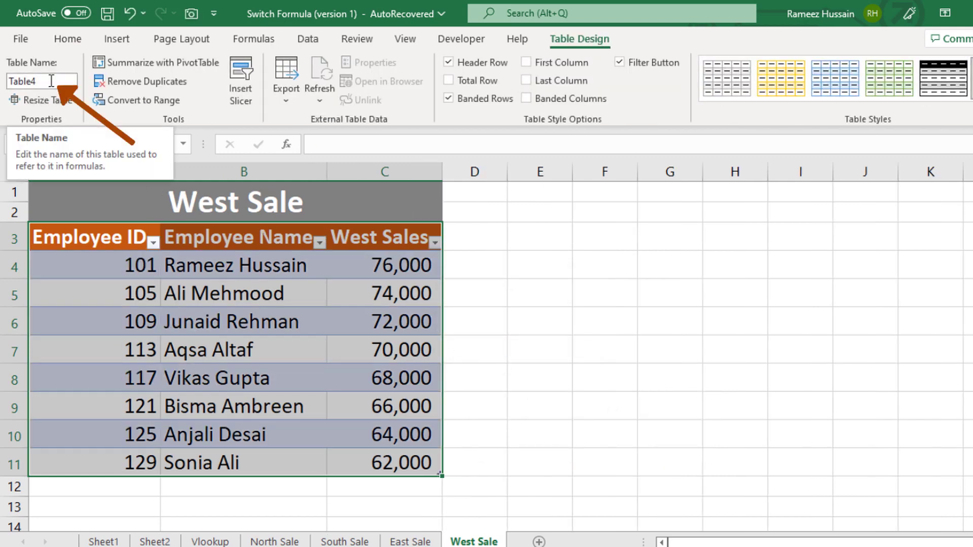
- Check the table names on the four regional sheets and rename the North Sale table as NorthSale
left_click(287, 542)
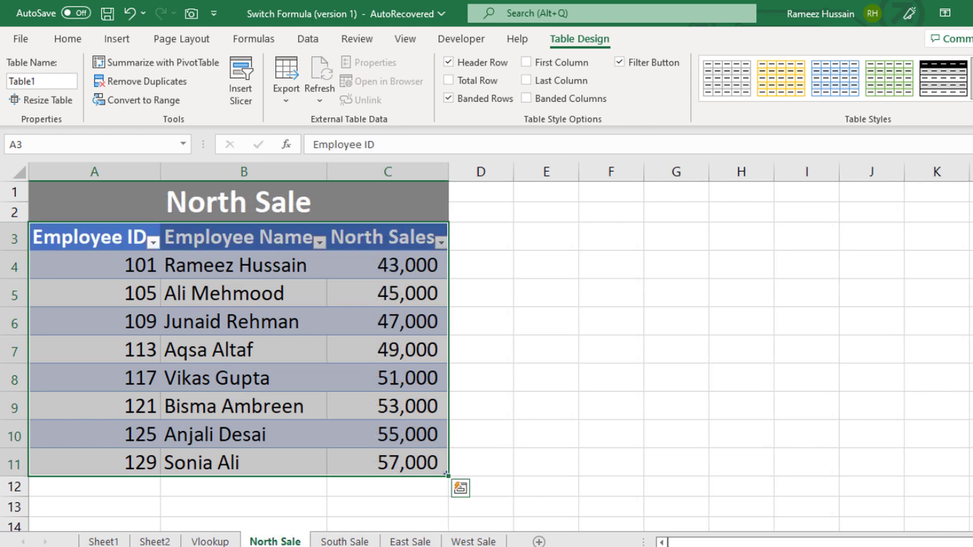
left_click(344, 543)
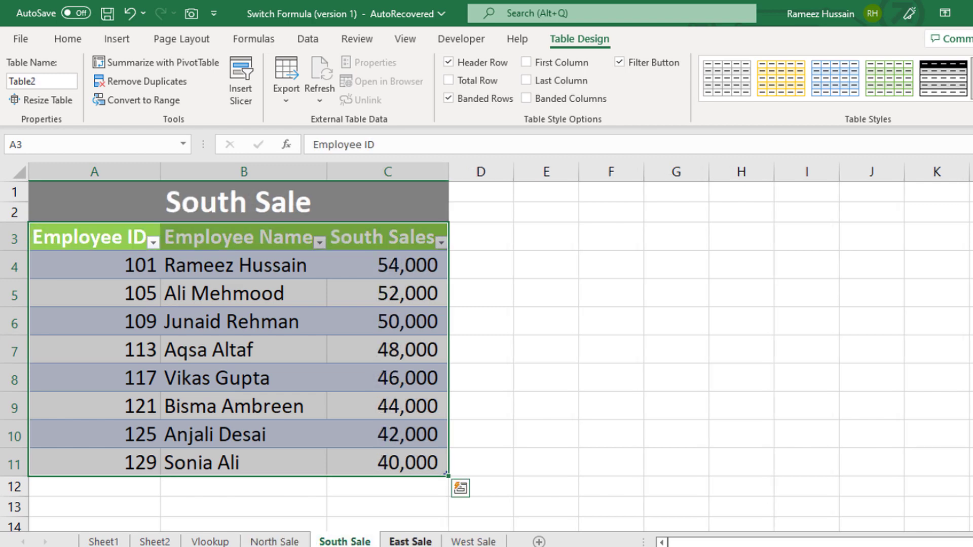
left_click(410, 542)
left_click(455, 543)
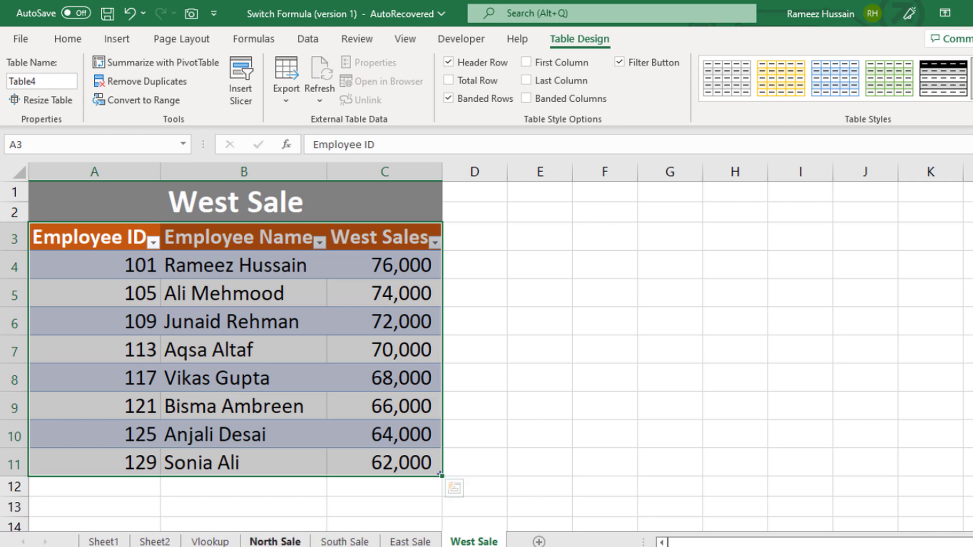
left_click(277, 542)
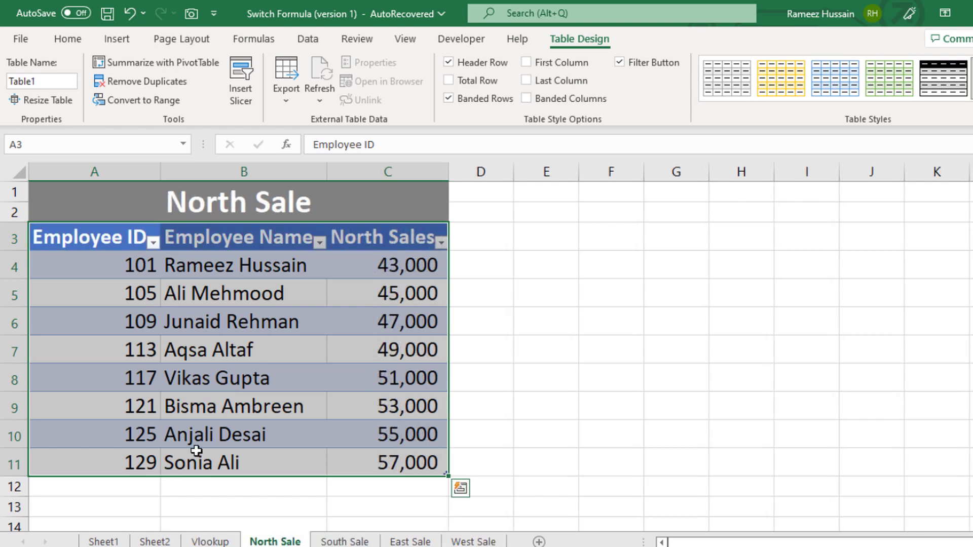
left_click(40, 81)
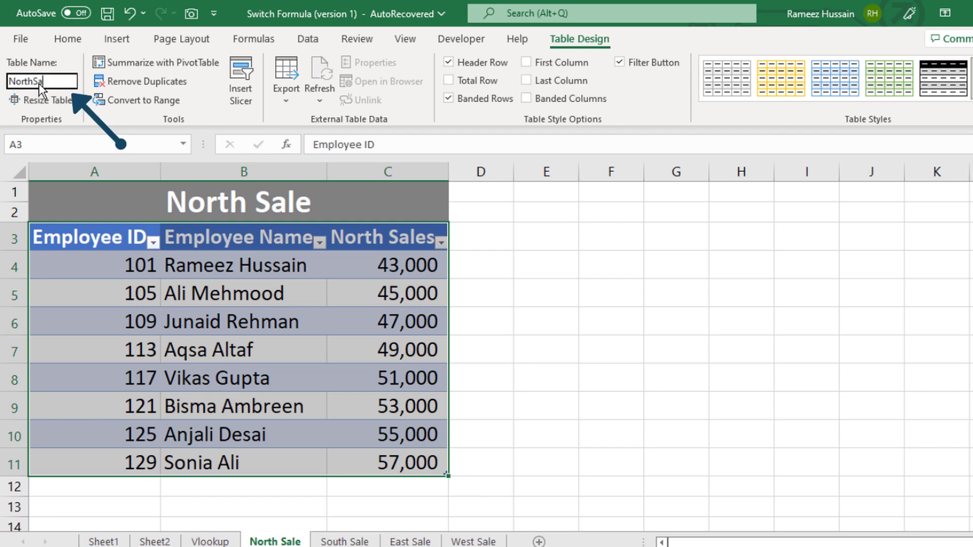
key("Return")
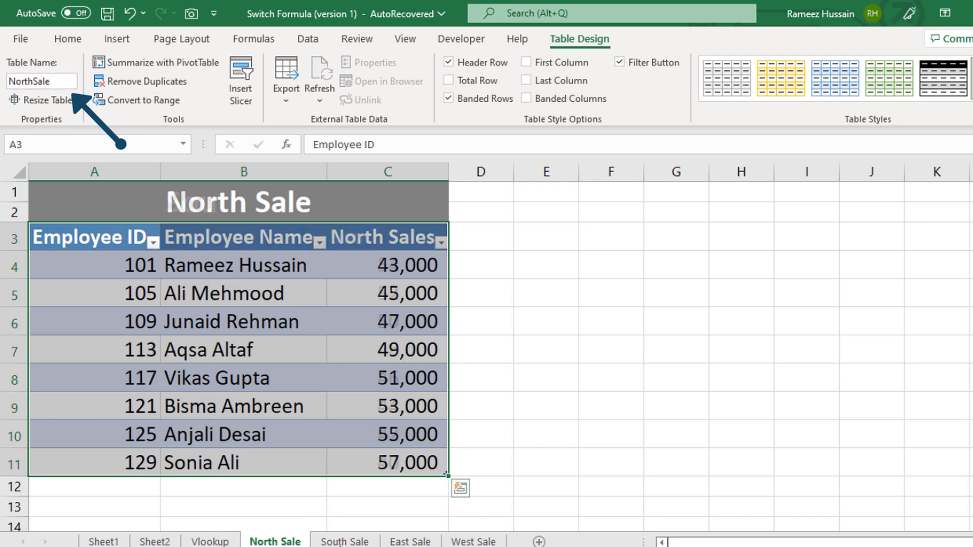
- Rename the South Sale sheet's table as SouthSale and the East Sale sheet's table as EastSale
key("ctrl+Page_Down")
left_click(38, 82)
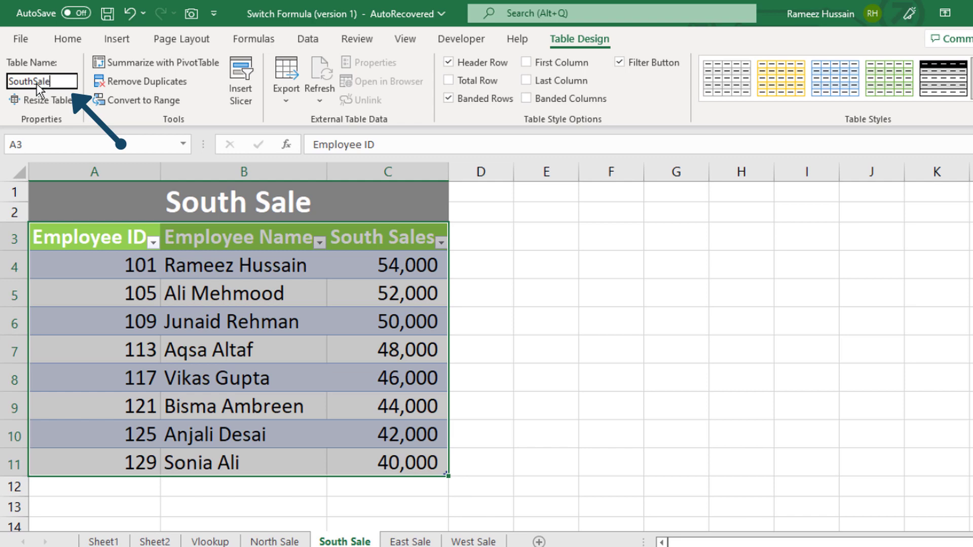
left_click(409, 542)
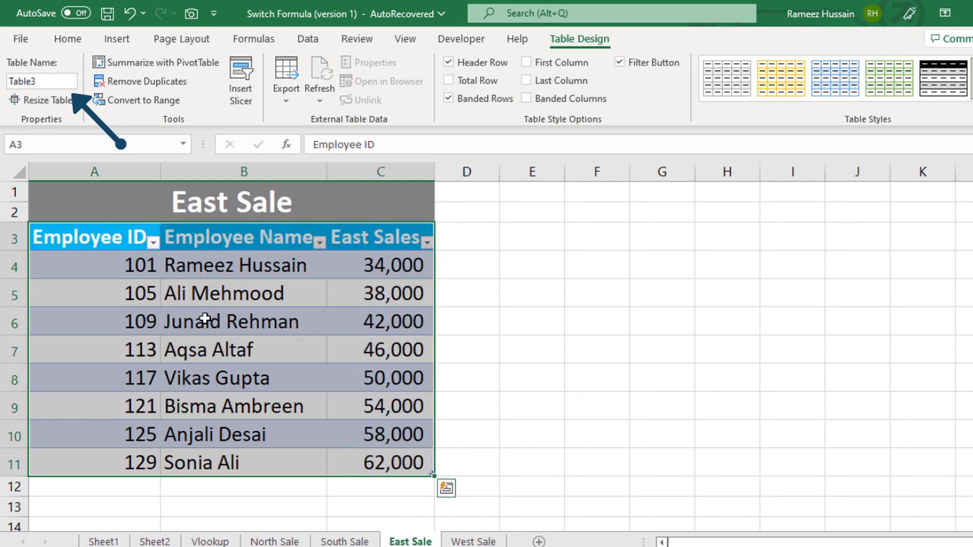
left_click(63, 84)
type("EastSale")
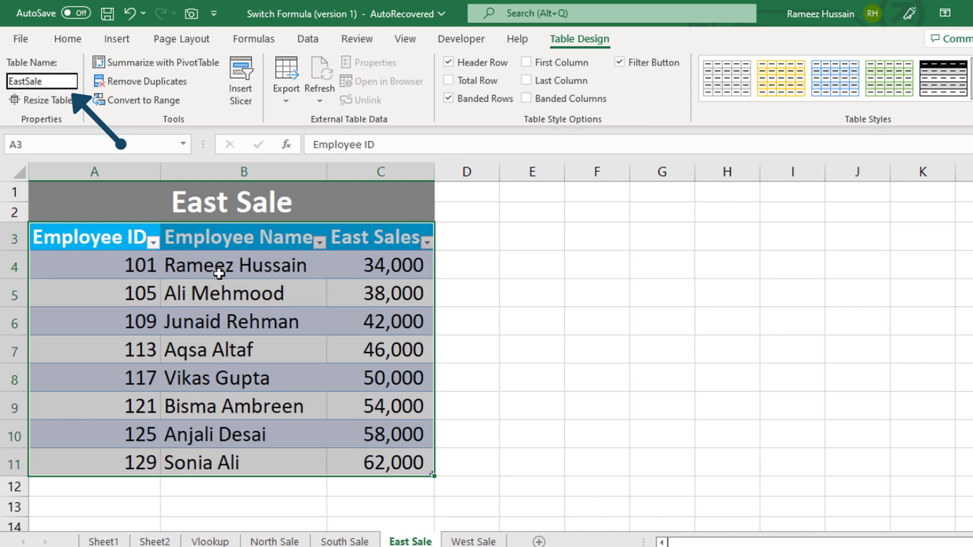
- Rename the table on the West Sale sheet as WestSale
left_click(473, 541)
left_click(60, 83)
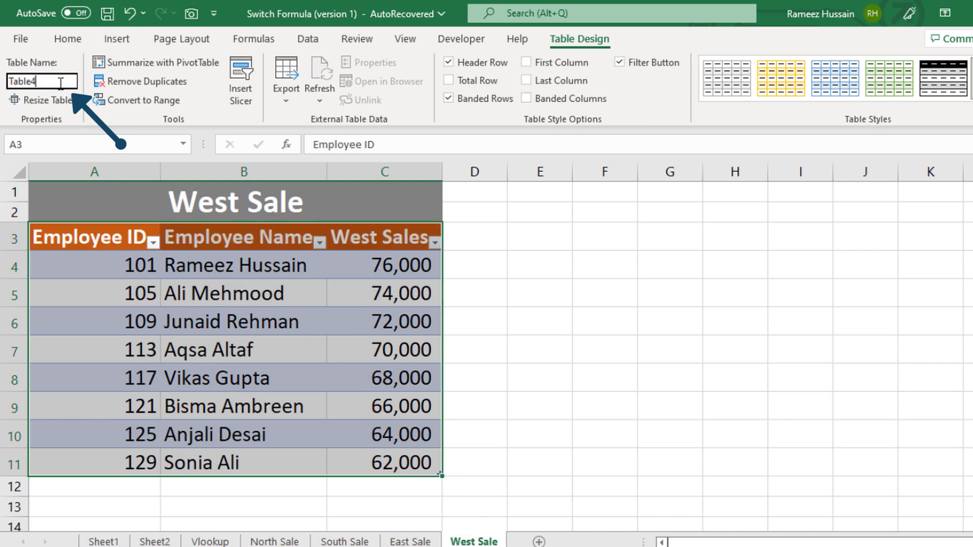
double_click(60, 83)
key("BackSpace")
type("WestSale")
left_click(532, 348)
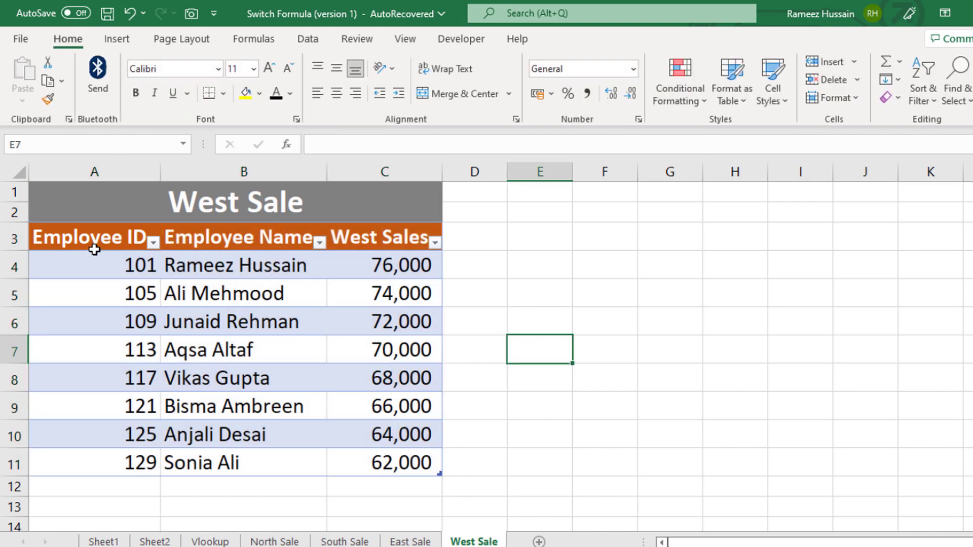
- Begin a VLOOKUP formula in cell B10 of the Vlookup sheet with the absolute reference $C$5 as the lookup value
left_click(210, 542)
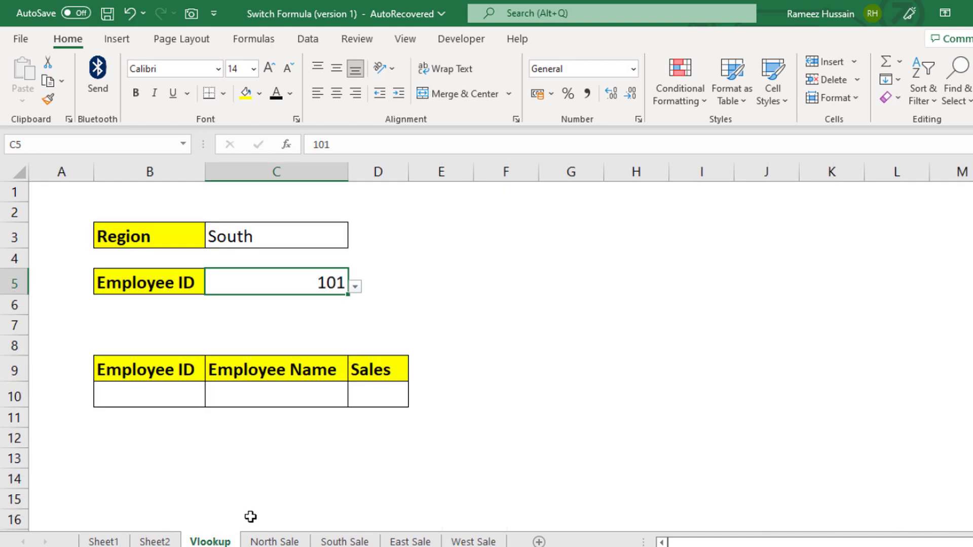
left_click(178, 390)
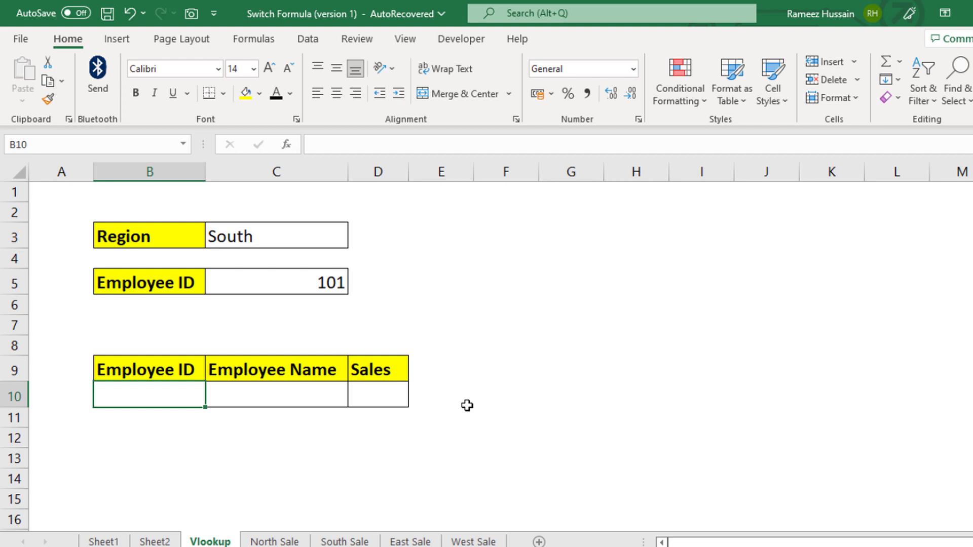
type("=vlook")
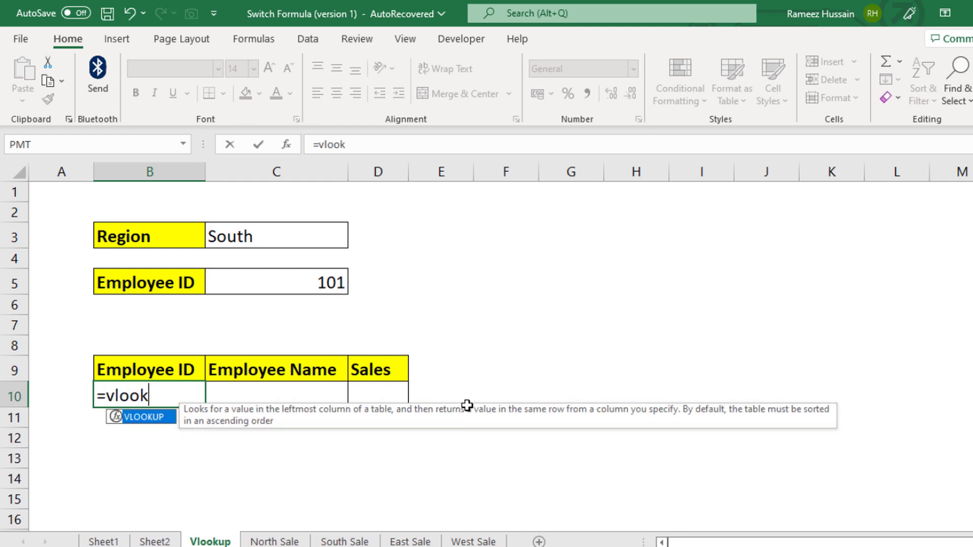
key("Tab")
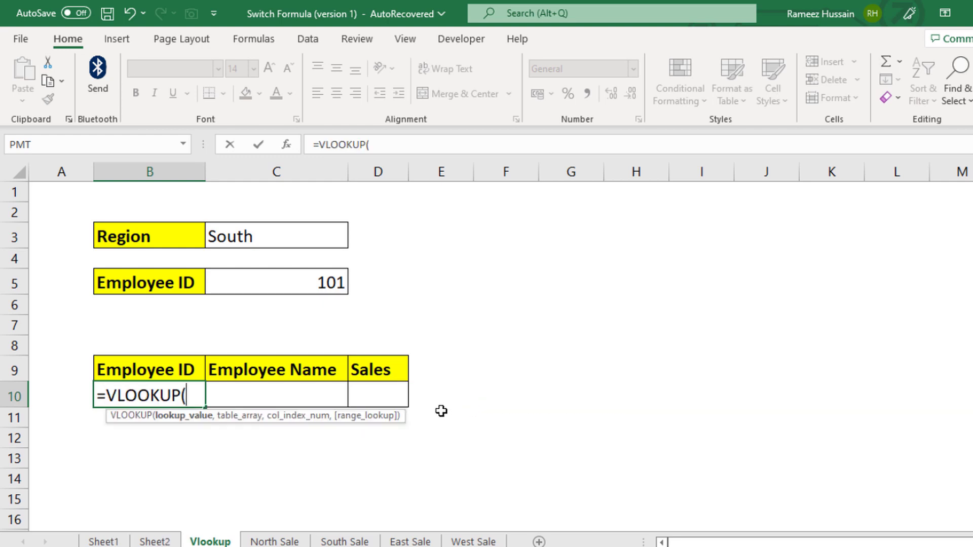
left_click(300, 283)
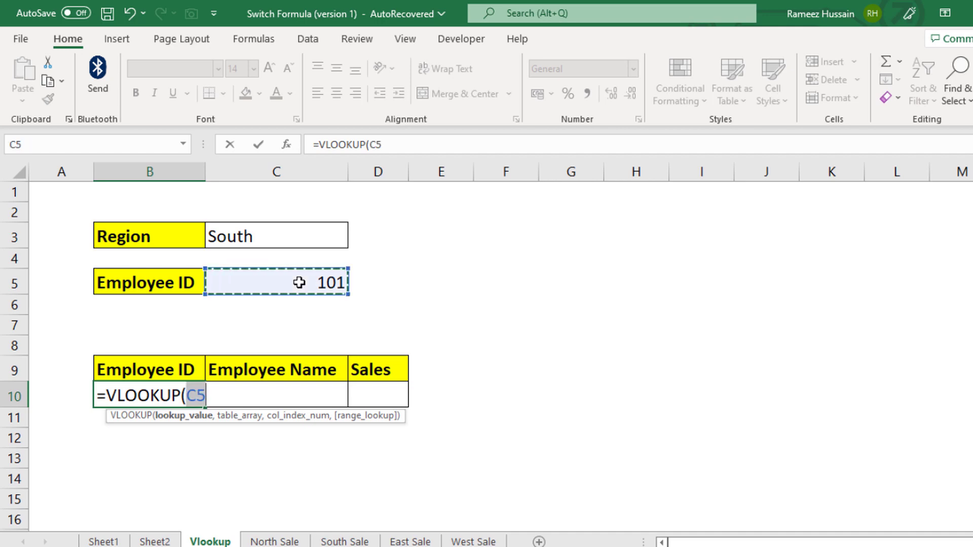
key("F4")
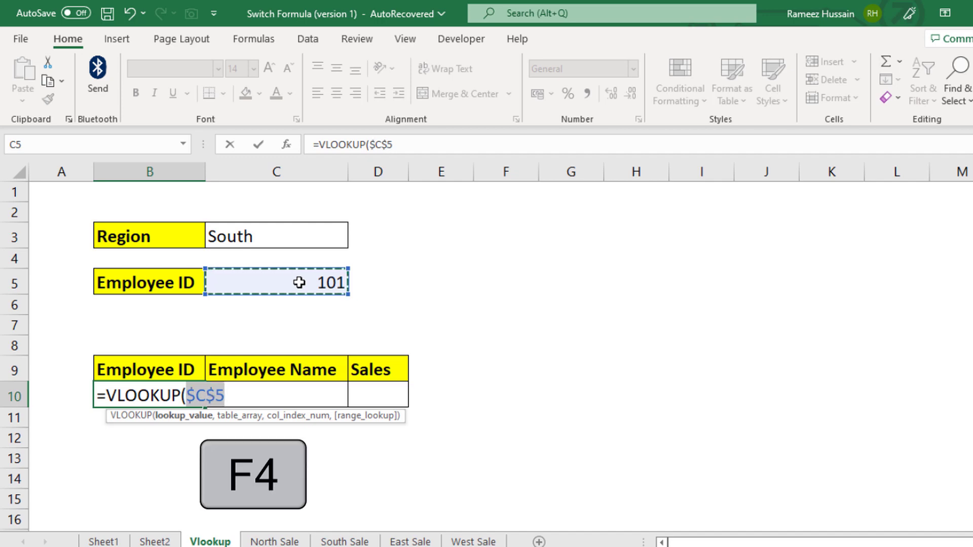
type(",")
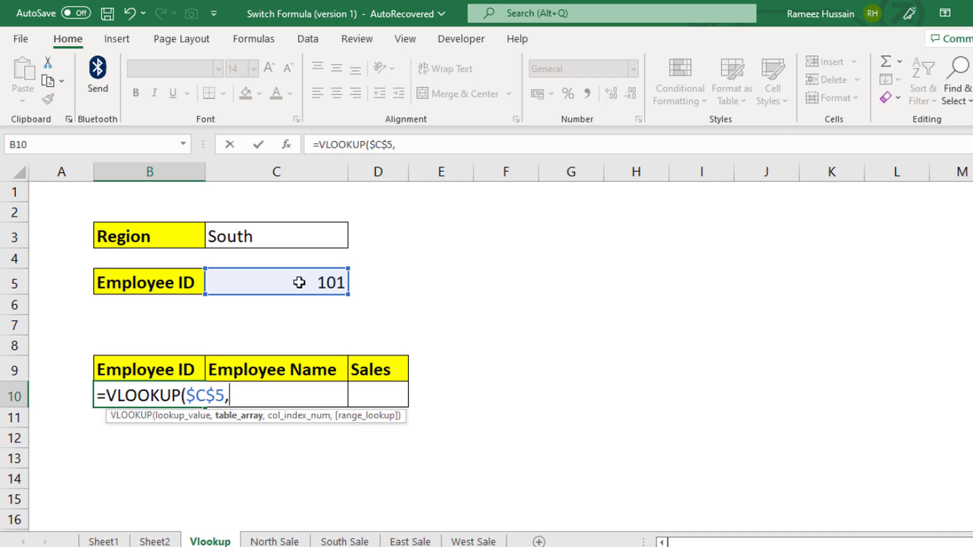
- Nest a SWITCH function as the VLOOKUP table array, with region cell C3 as its expression
type("switc")
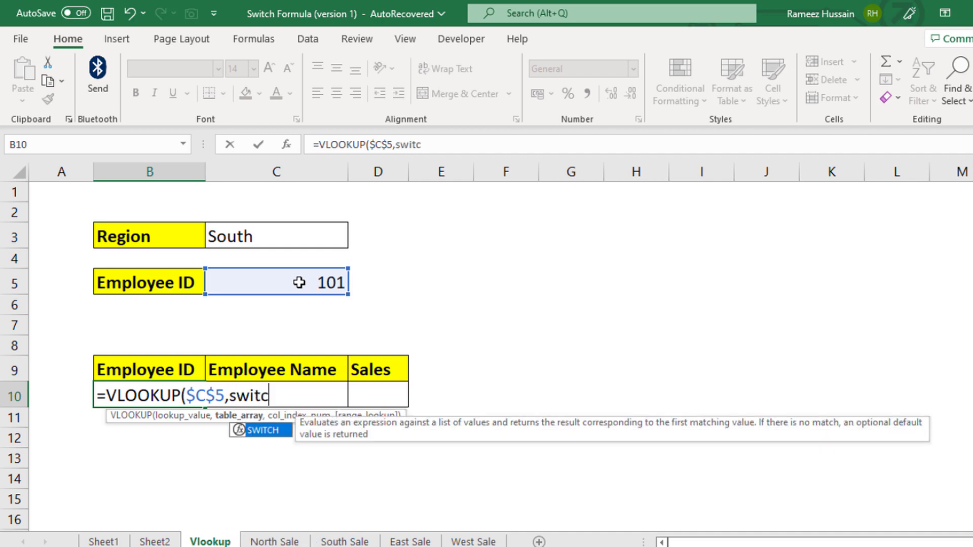
key("Tab")
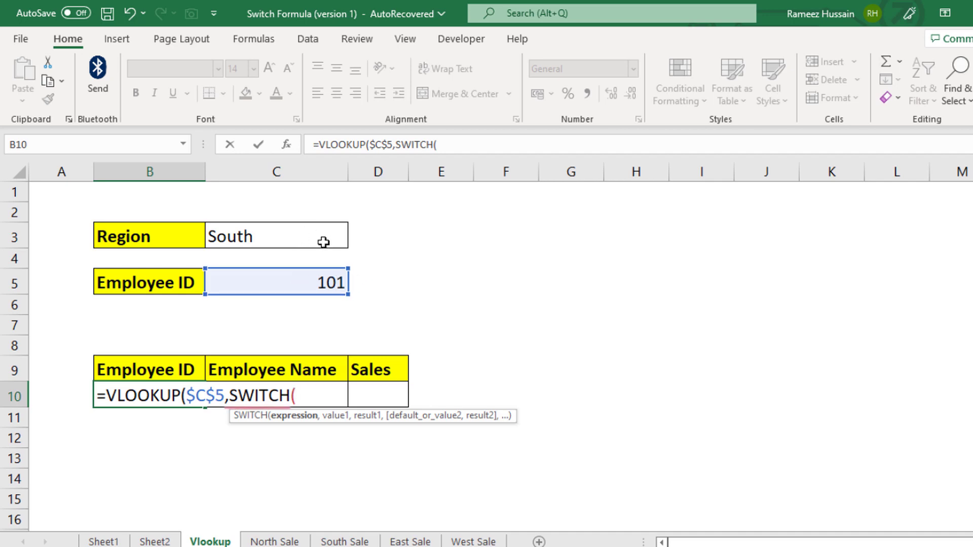
left_click(258, 234)
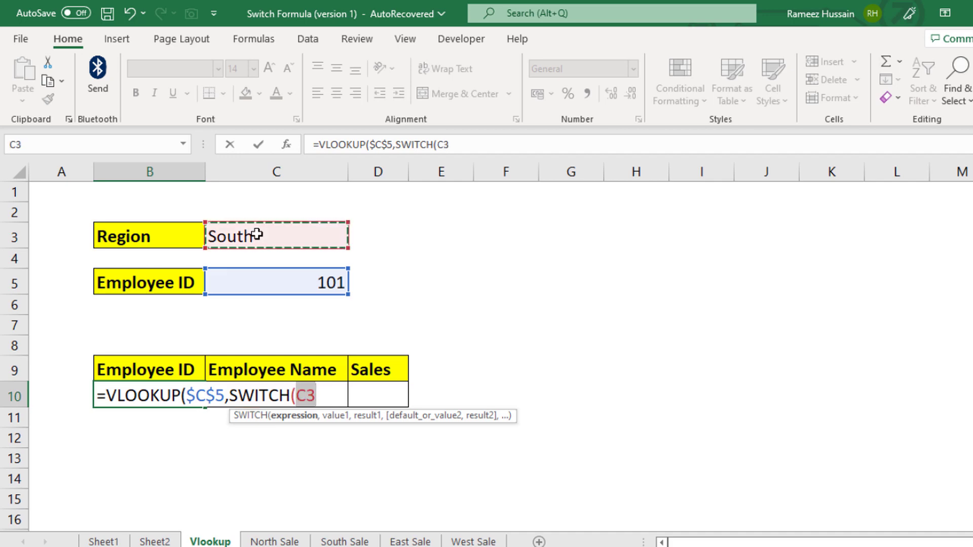
type(",")
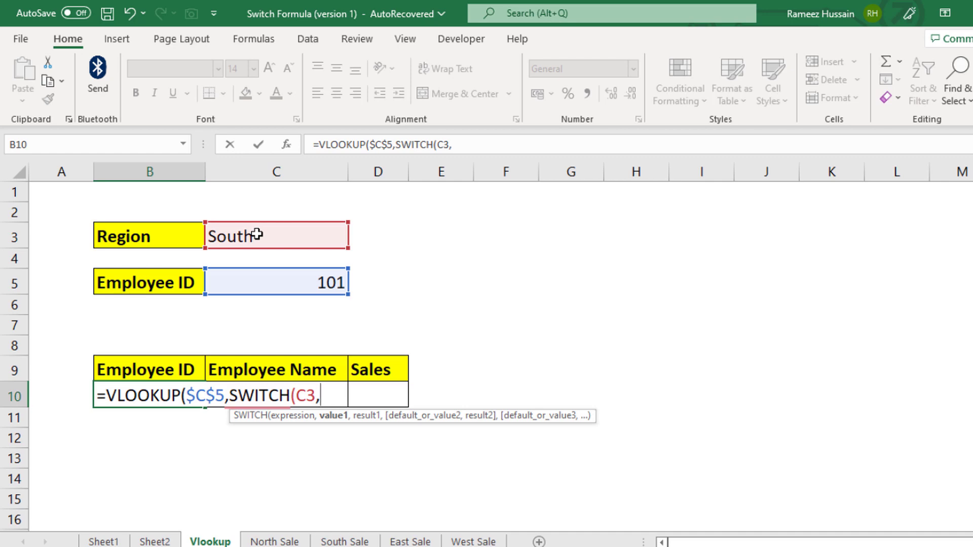
- Add the first SWITCH pair to the B10 formula, matching "North" to the NorthSale table
type("\"Nor")
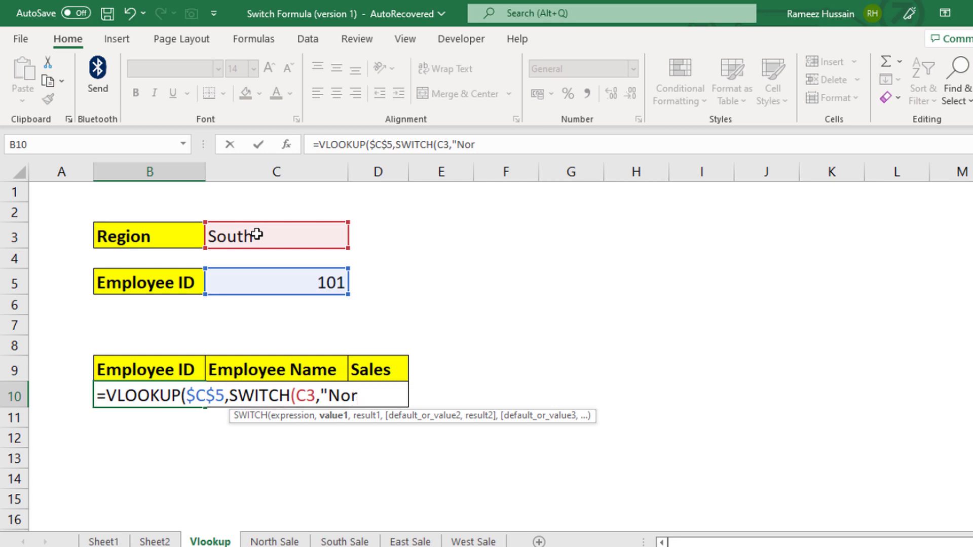
type("th\"")
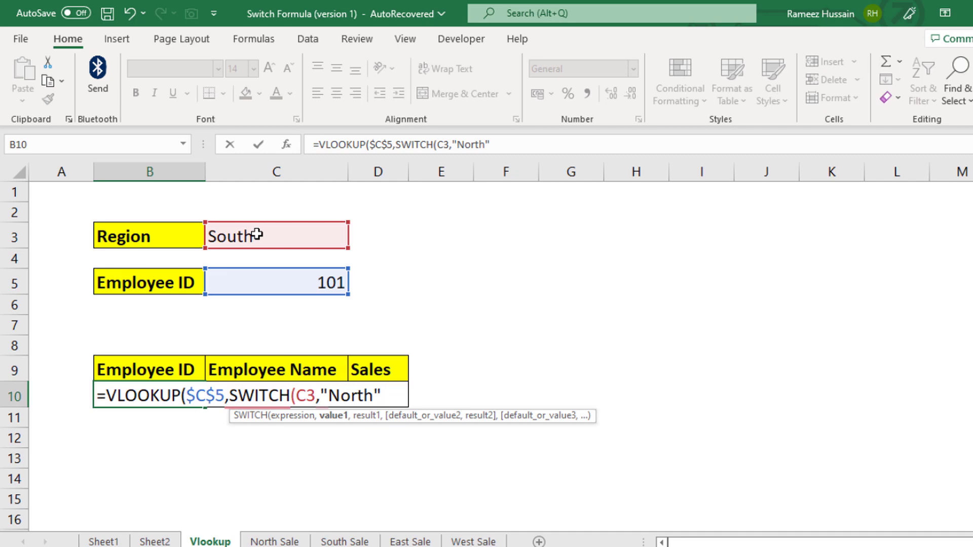
type(",")
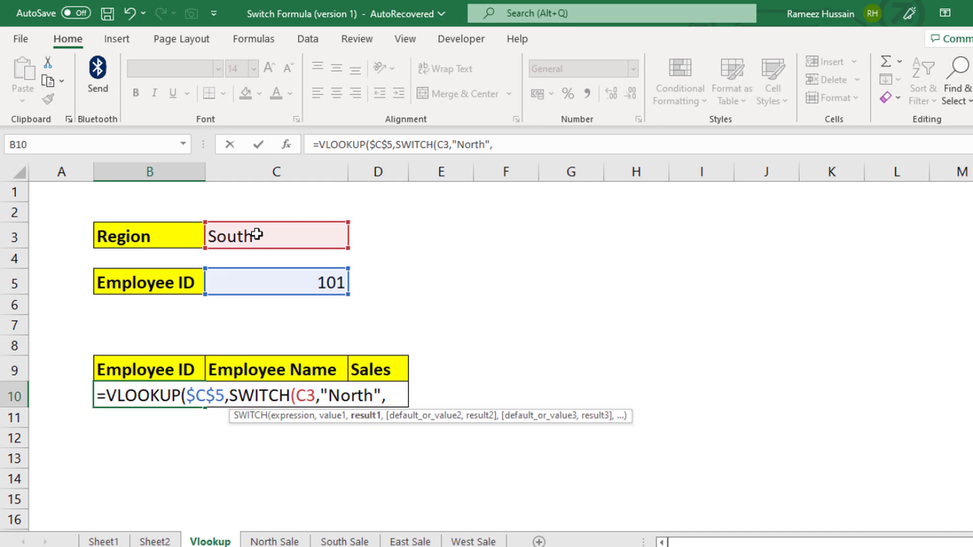
type("no")
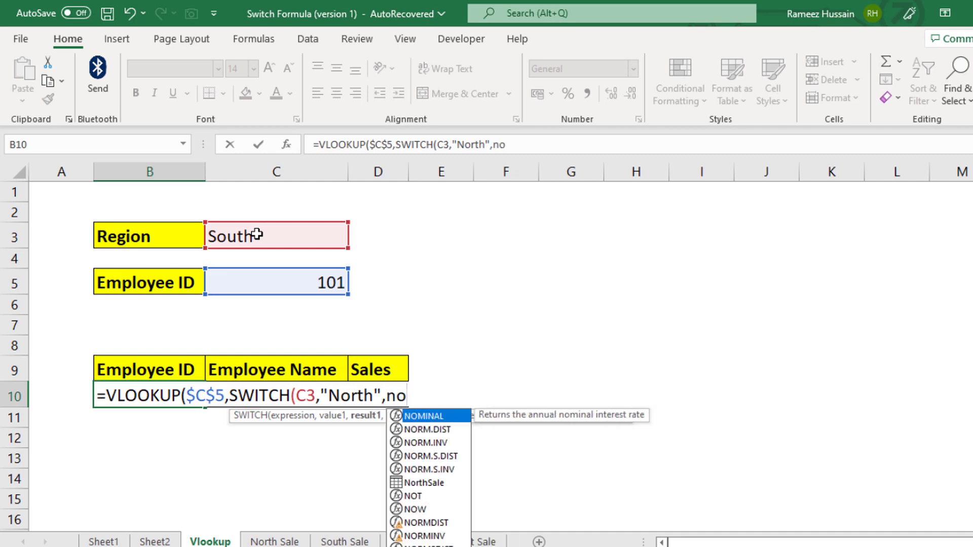
type("rth")
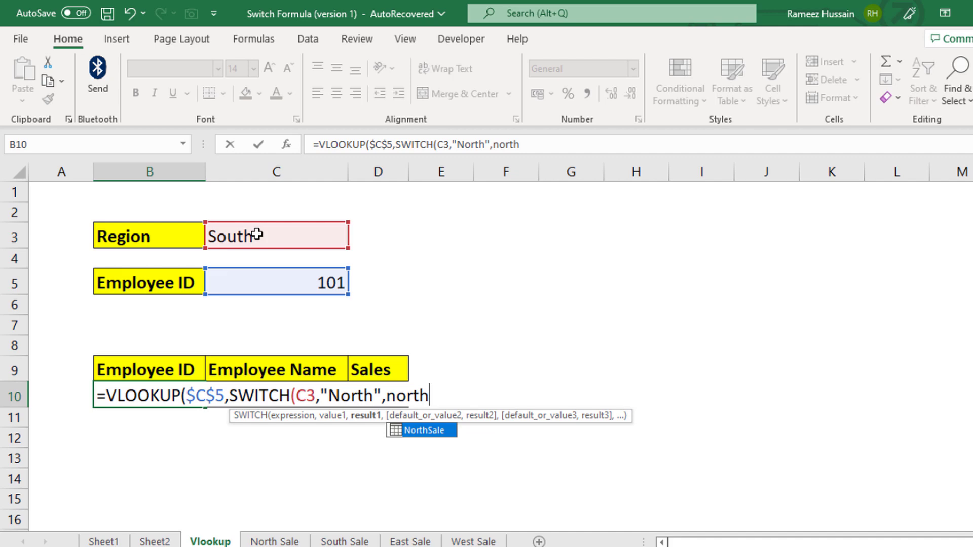
key("Tab")
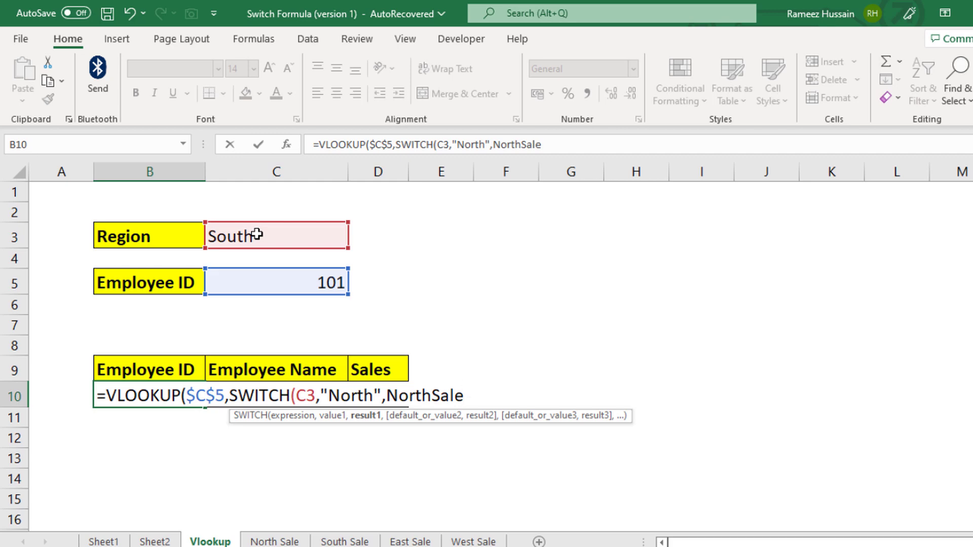
- Add the second SWITCH pair, matching "South" to the SouthSale table
type(",\"")
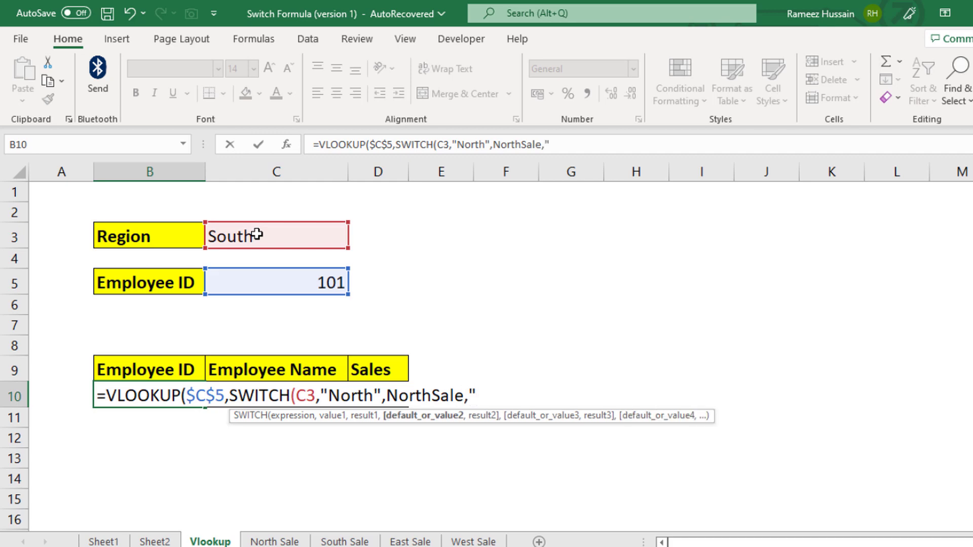
type("South\"")
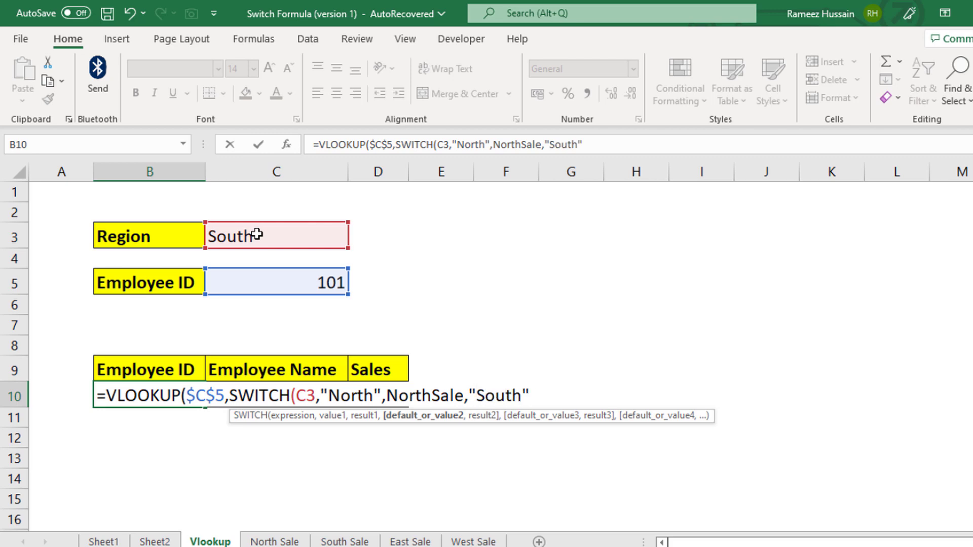
type(",s")
type("ou")
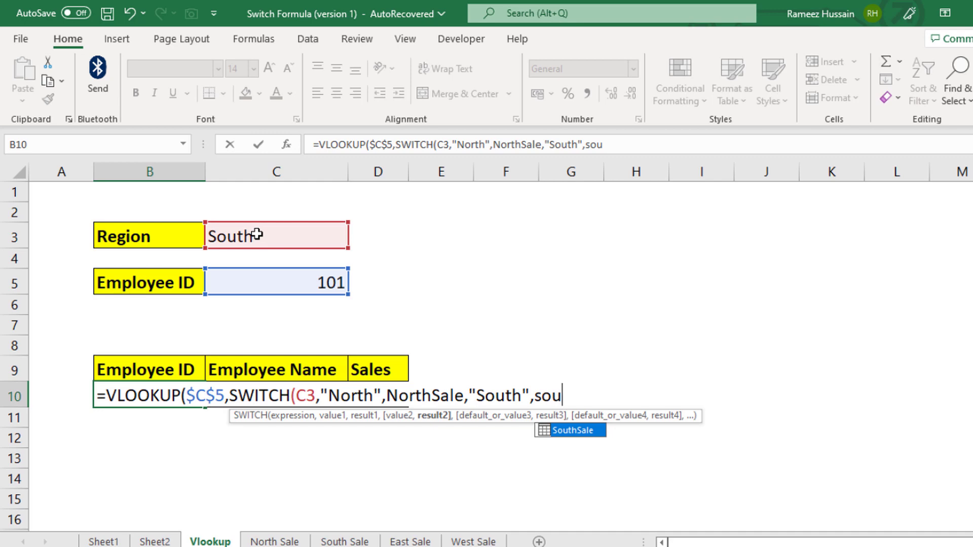
key("Tab")
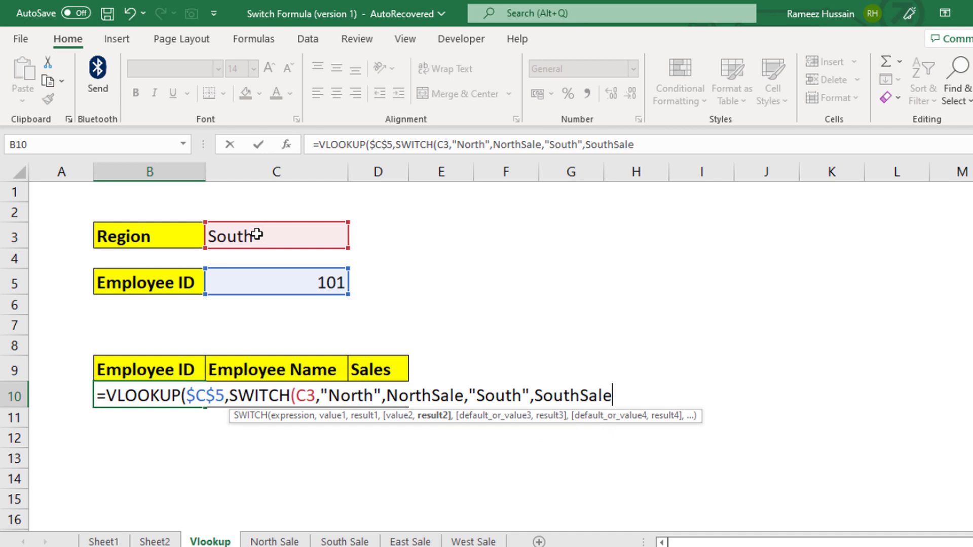
- Add the third SWITCH pair, matching "East" to the EastSale table
type(",\"")
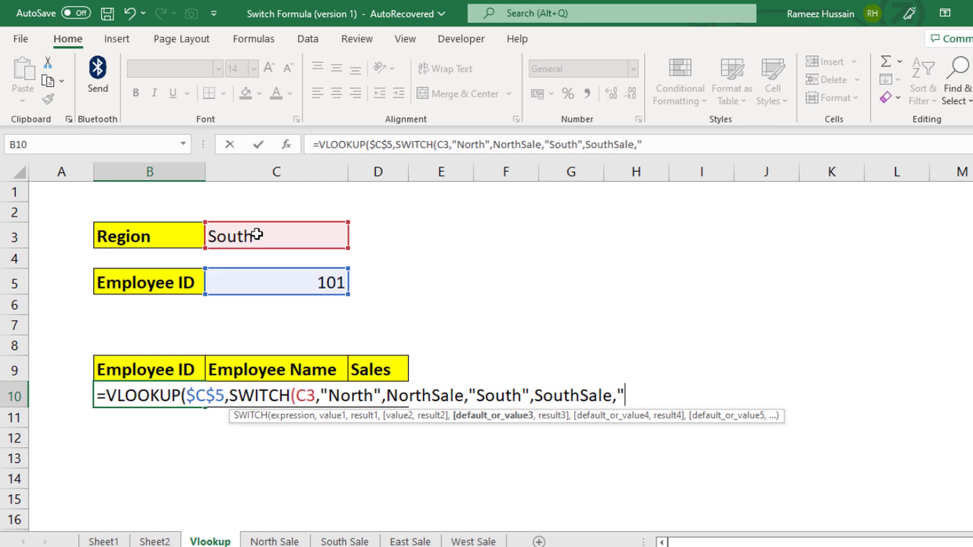
type("East\"")
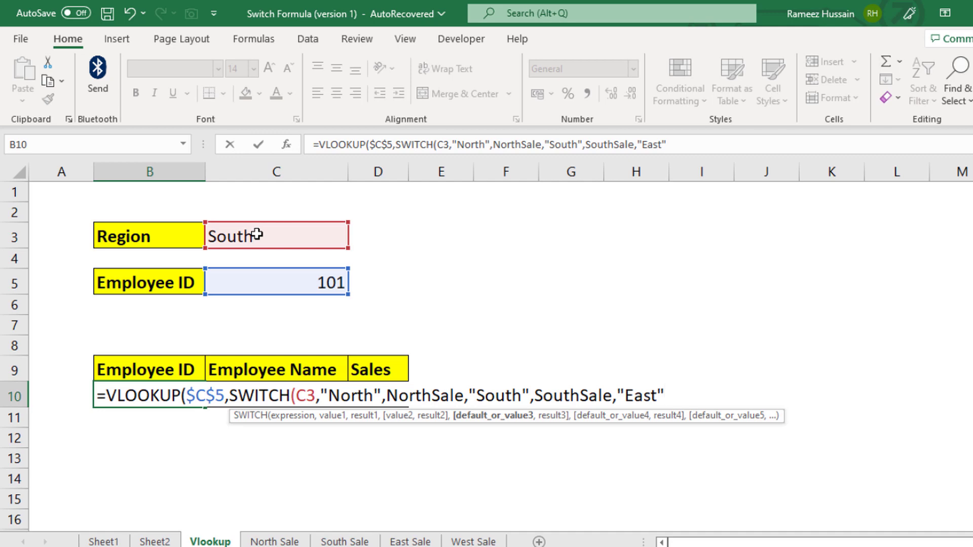
type(",")
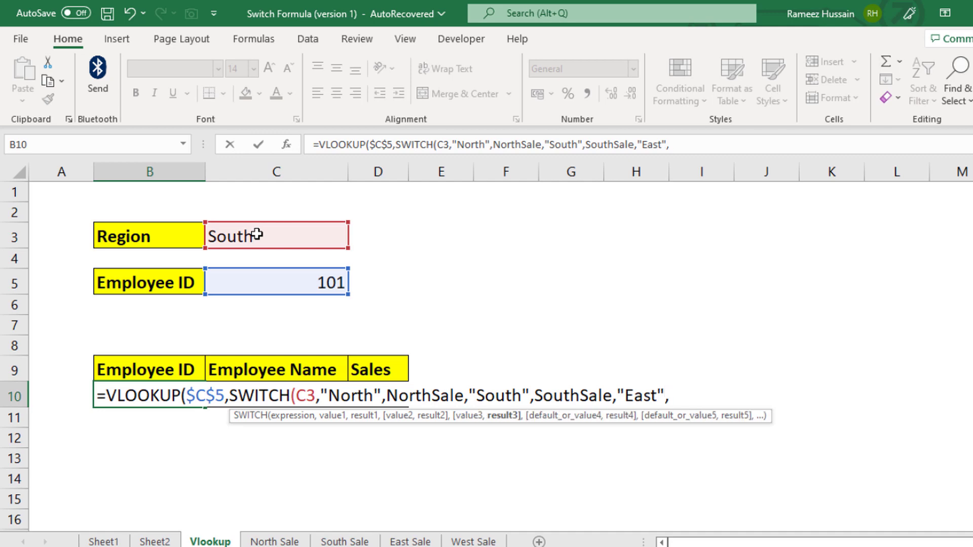
type("eas")
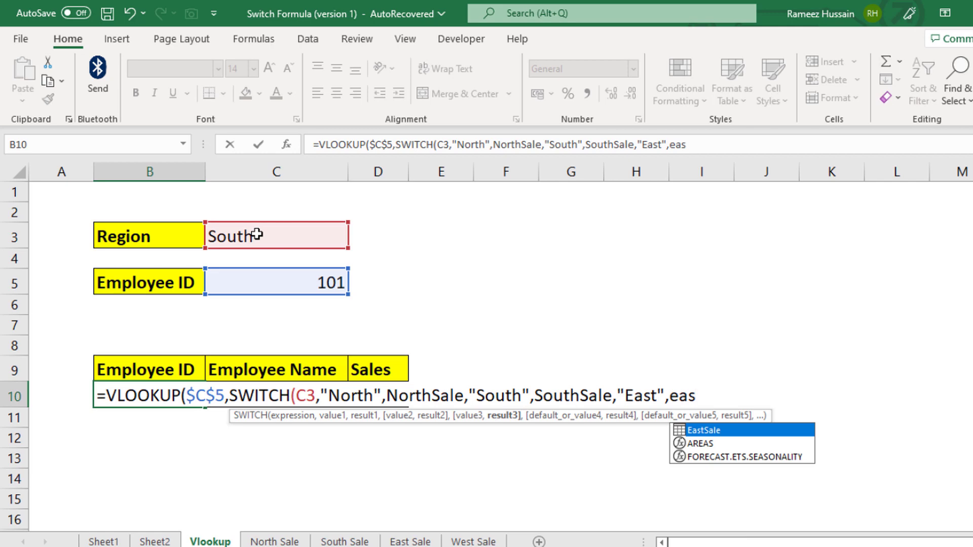
key("Tab")
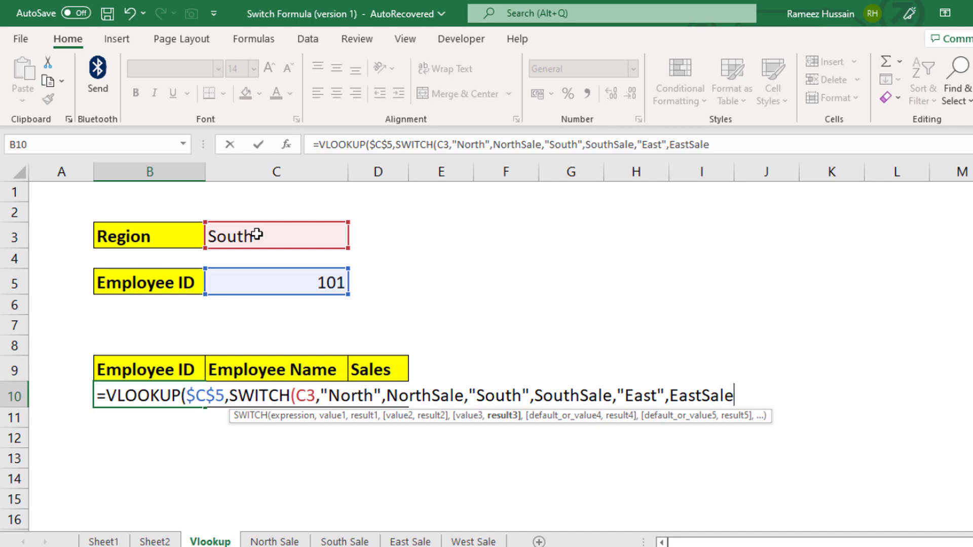
- Add the fourth SWITCH pair to the B10 formula, matching "West" to the WestSale table, and close the SWITCH function
type(",")
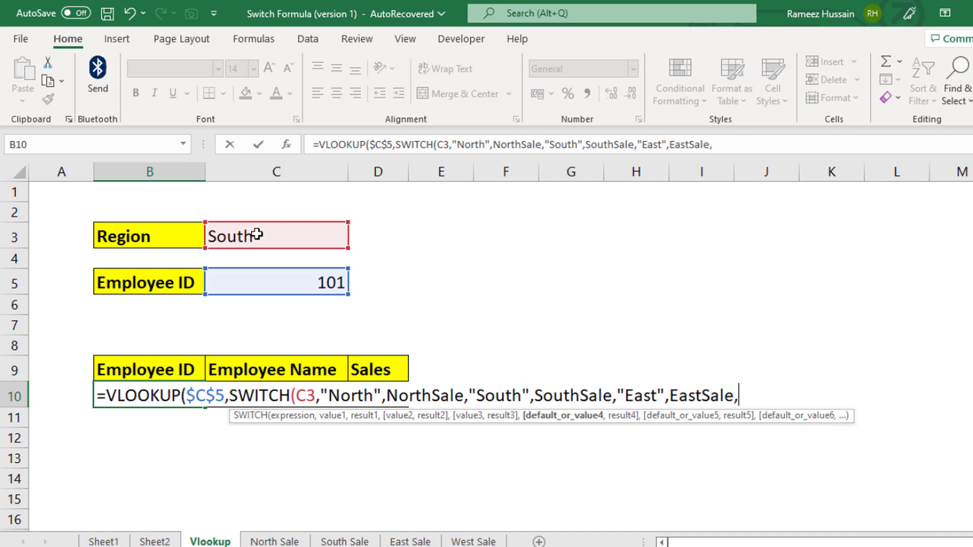
type("\"")
type("Wes")
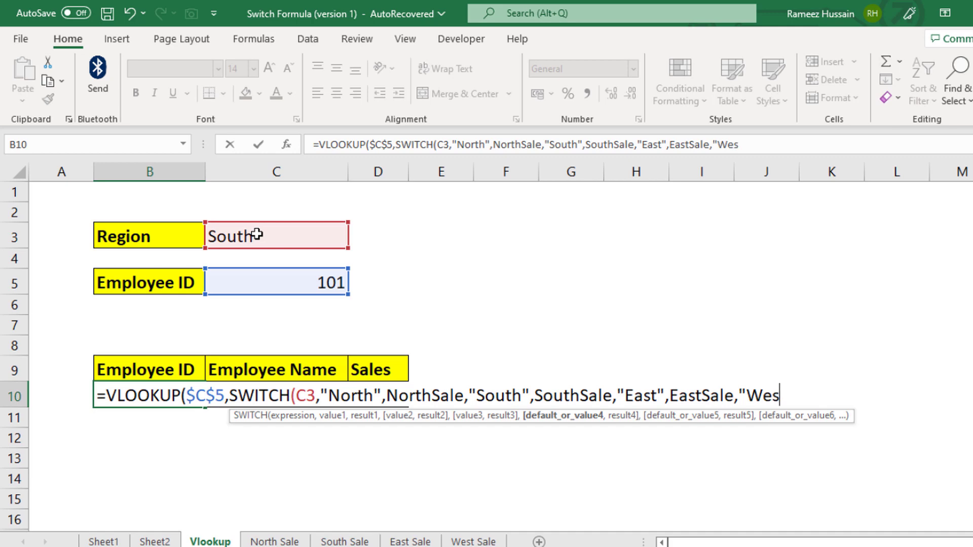
type("t\",")
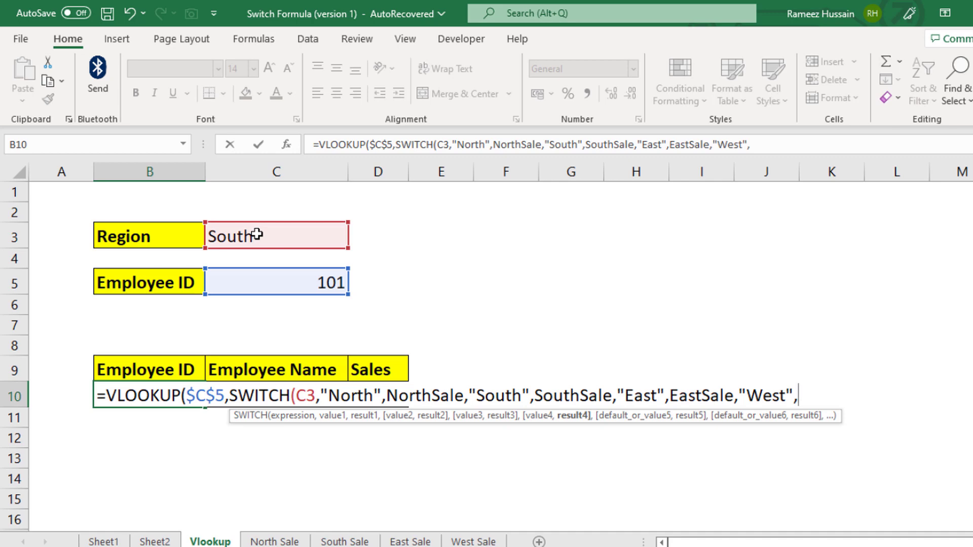
type("wes")
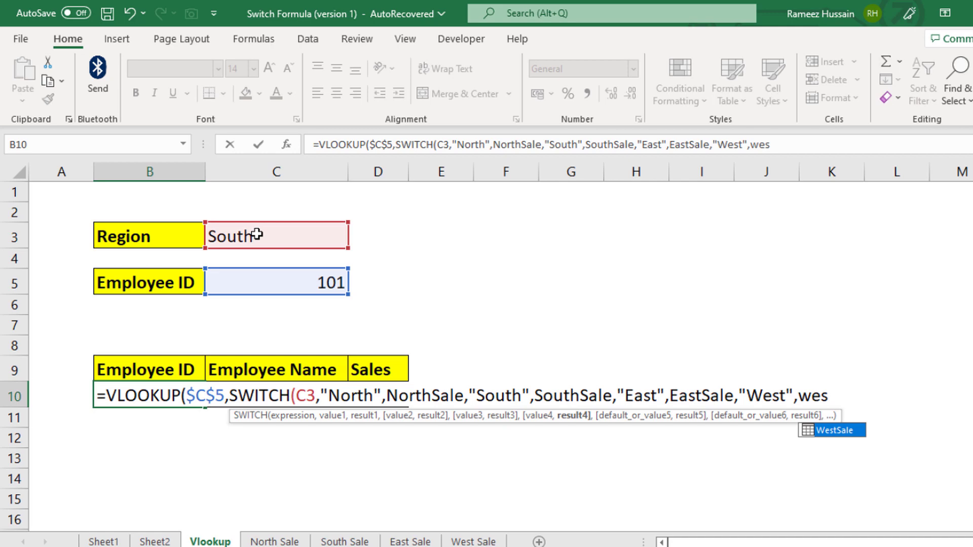
key("Tab")
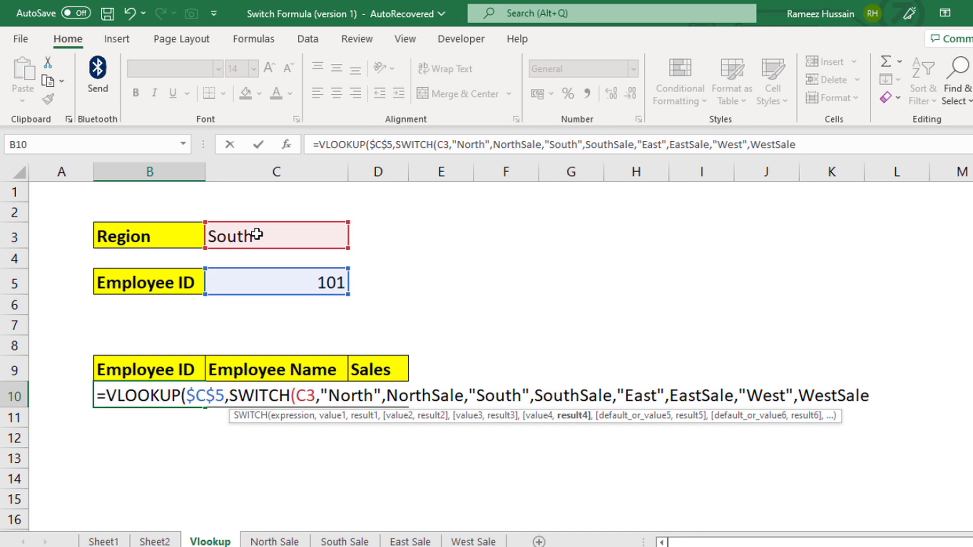
type(")")
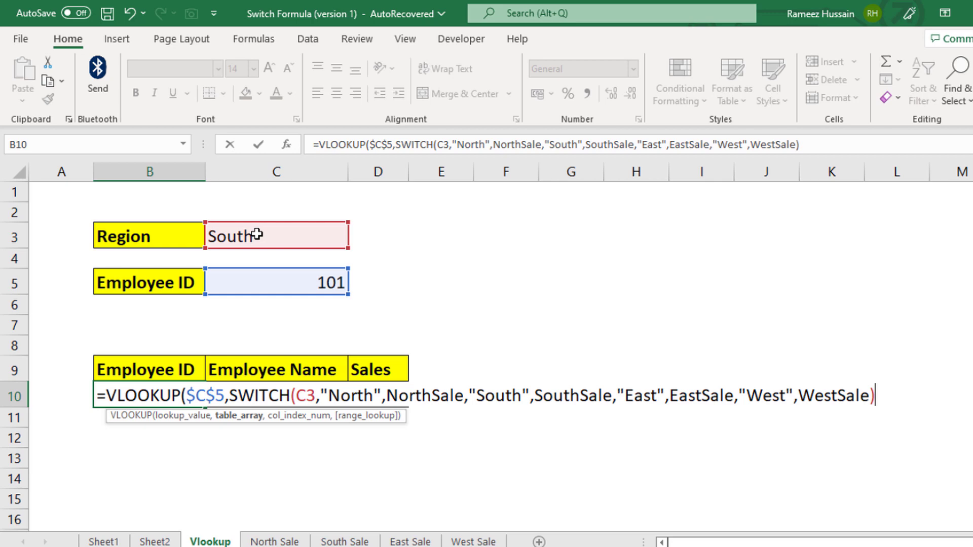
- Complete the B10 VLOOKUP with column index 1 and range lookup 0, and enter the formula
type(",")
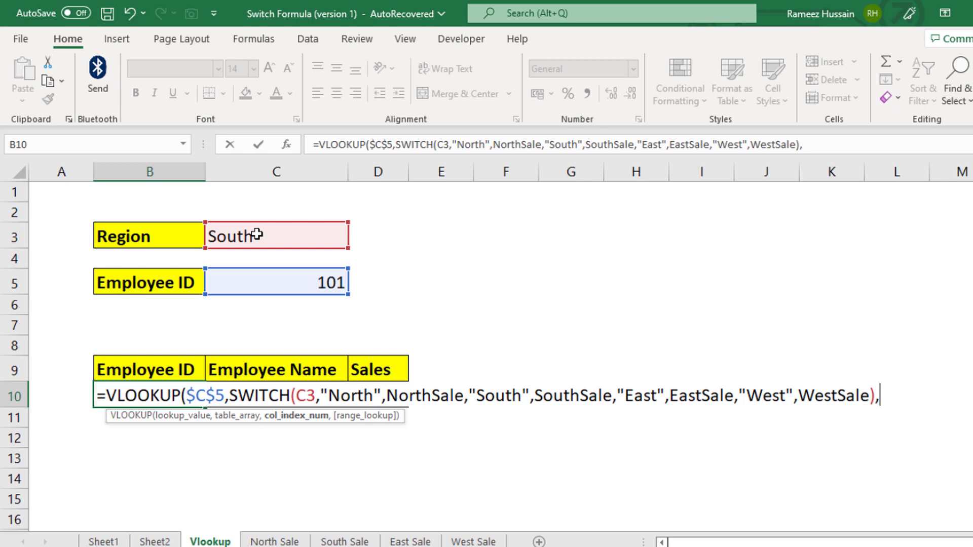
type("1,0")
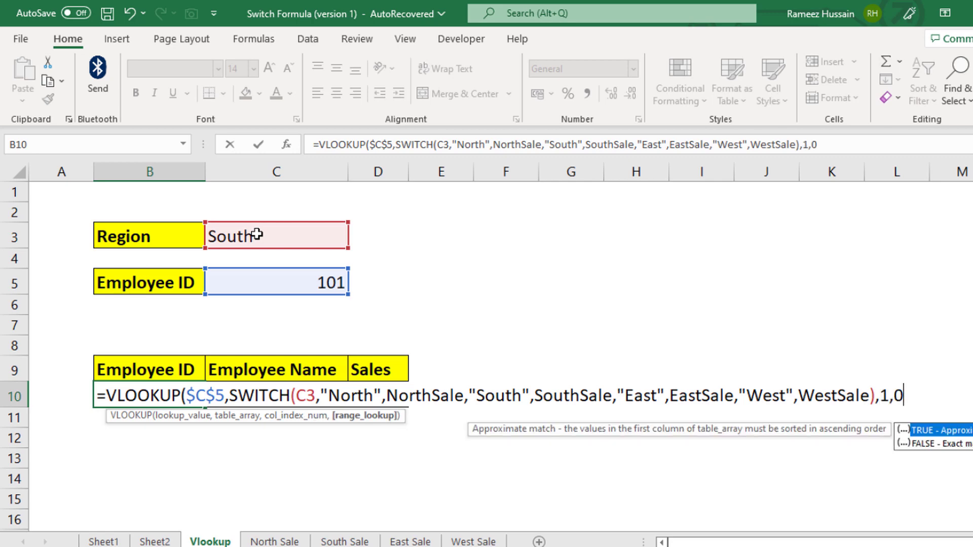
type(")")
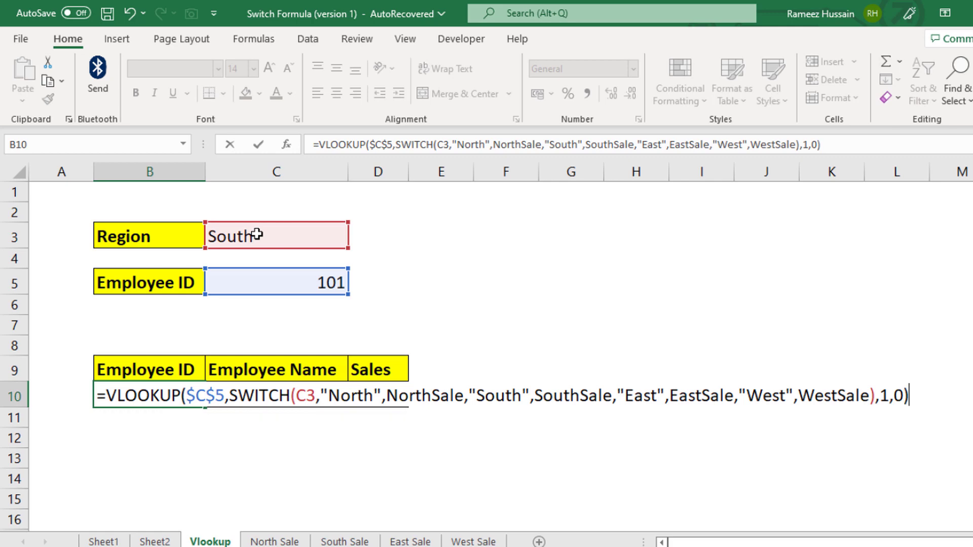
key("Return")
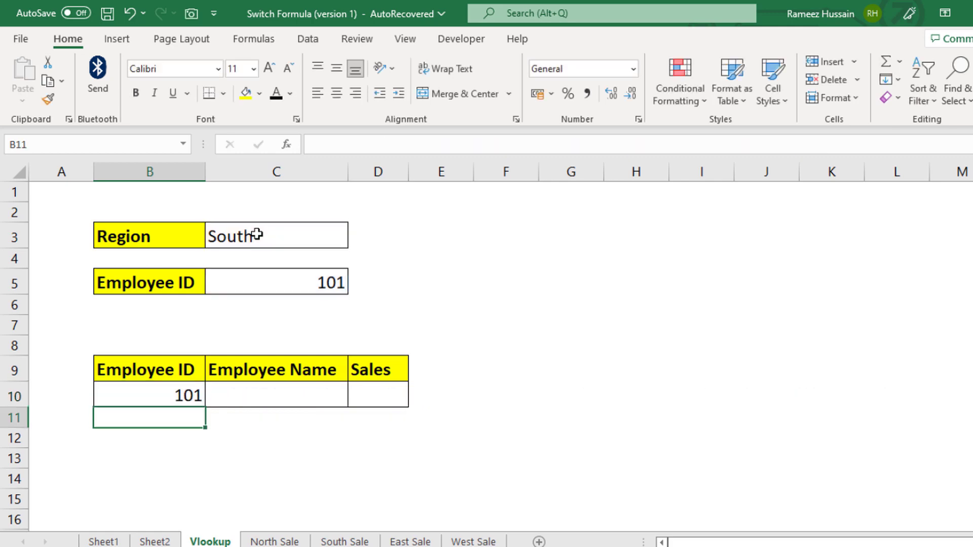
- Fill the B10 formula across to C10:D10 and inspect the cell references in C10
key("Up")
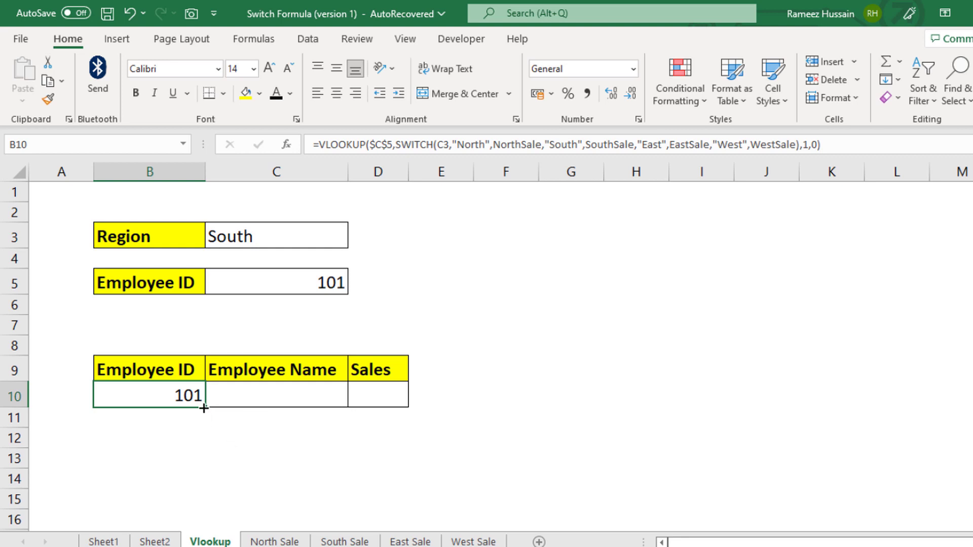
left_click_drag(202, 411, 383, 413)
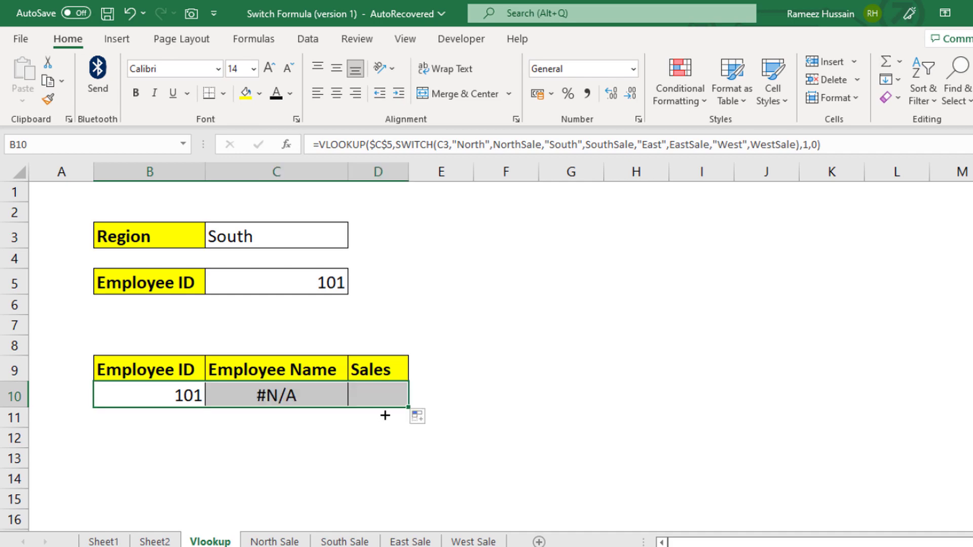
left_click(282, 394)
double_click(282, 394)
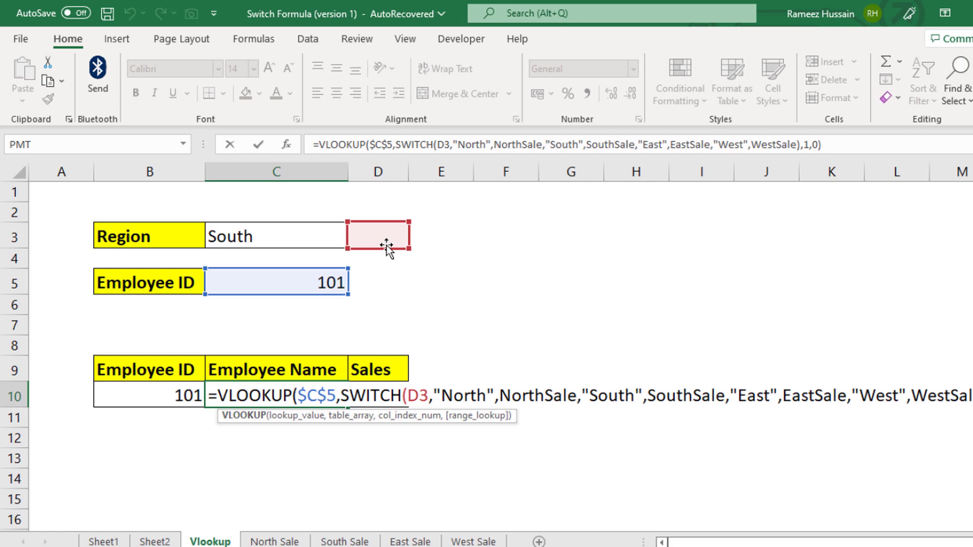
key("ctrl+Return")
- Make the SWITCH region reference in the B10 formula absolute as $C$3
double_click(137, 396)
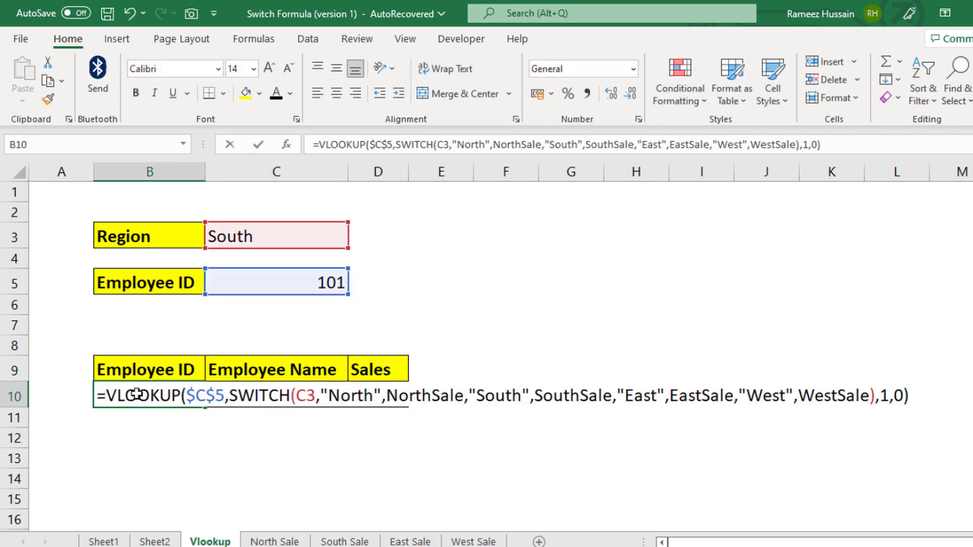
left_click_drag(296, 395, 314, 394)
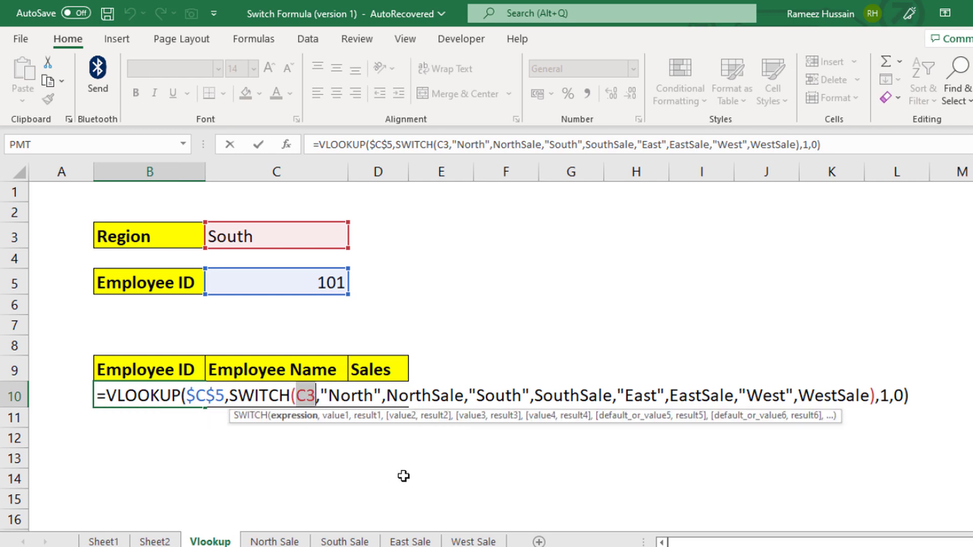
key("F4")
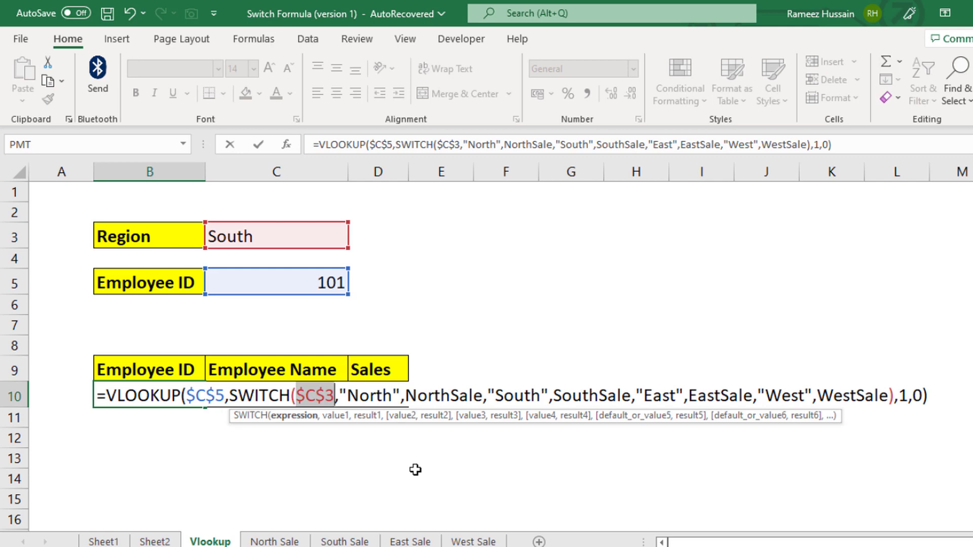
key("Return")
- Refill C10:D10 with the corrected formula from B10
key("Up")
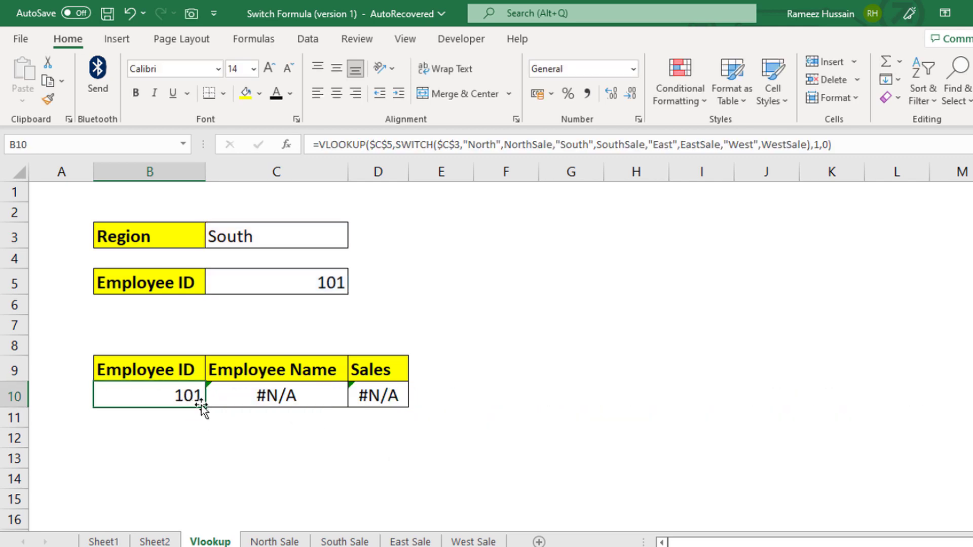
left_click_drag(201, 406, 388, 401)
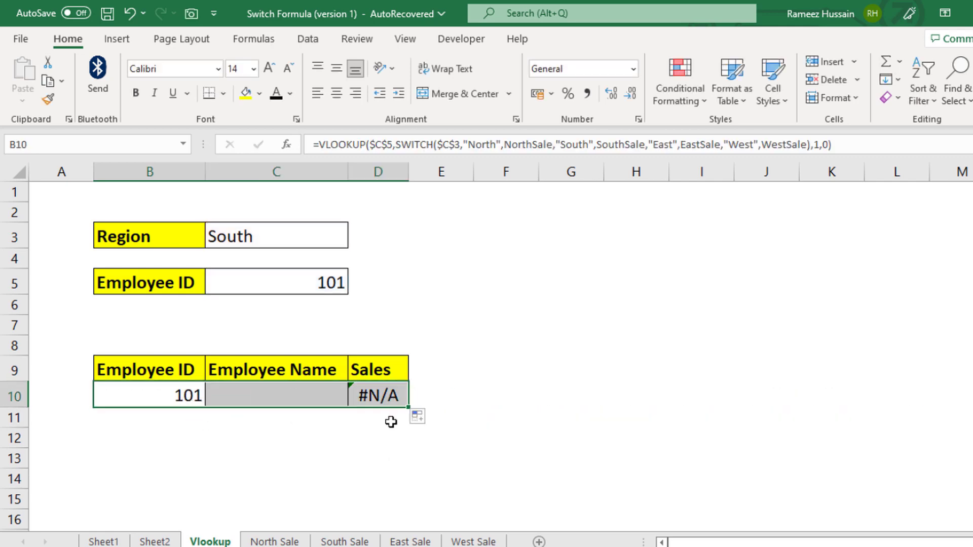
left_click(323, 426)
- Set the VLOOKUP column index in the Employee Name cell C10 to 2
left_click(303, 399)
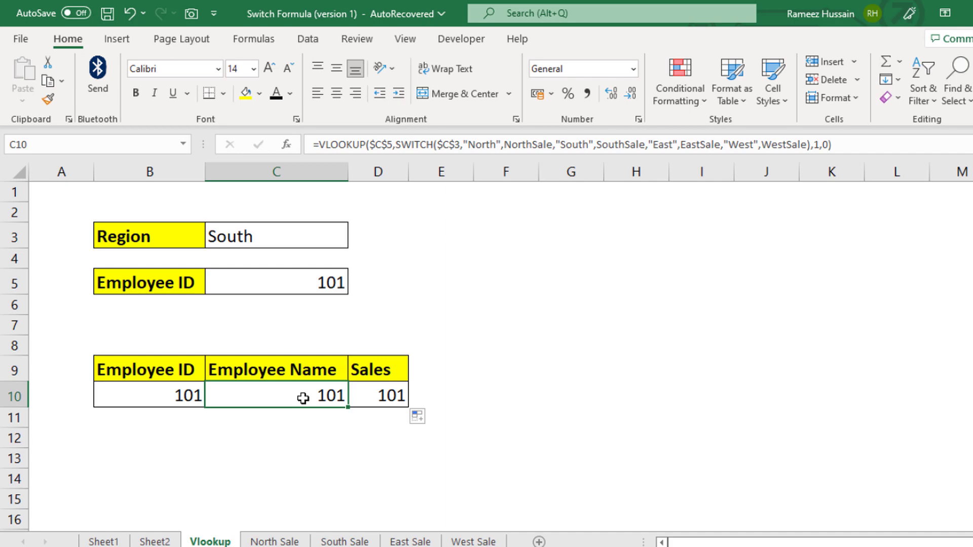
double_click(303, 398)
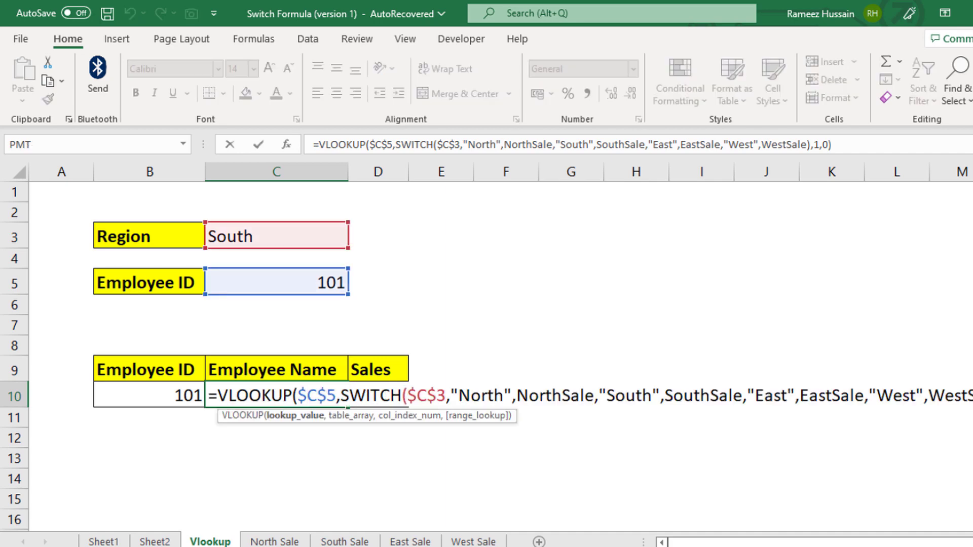
left_click(819, 145)
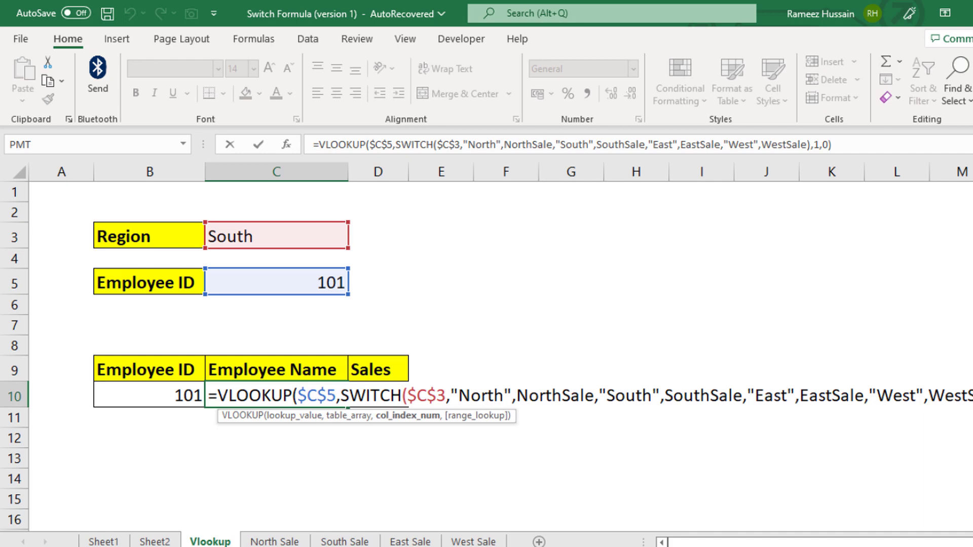
key("BackSpace")
type("2")
key("Return")
- Set the VLOOKUP column index in the Sales cell D10 to 3
left_click(385, 394)
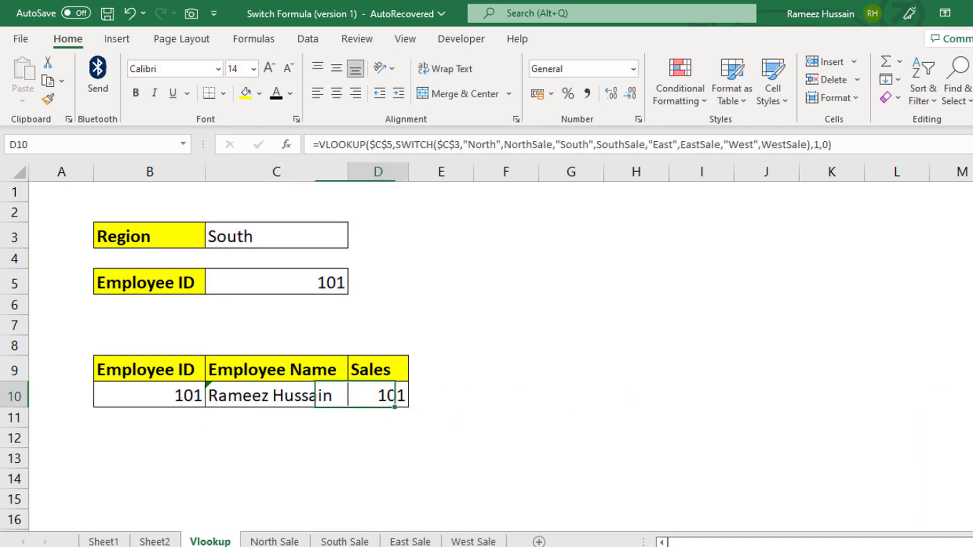
double_click(393, 395)
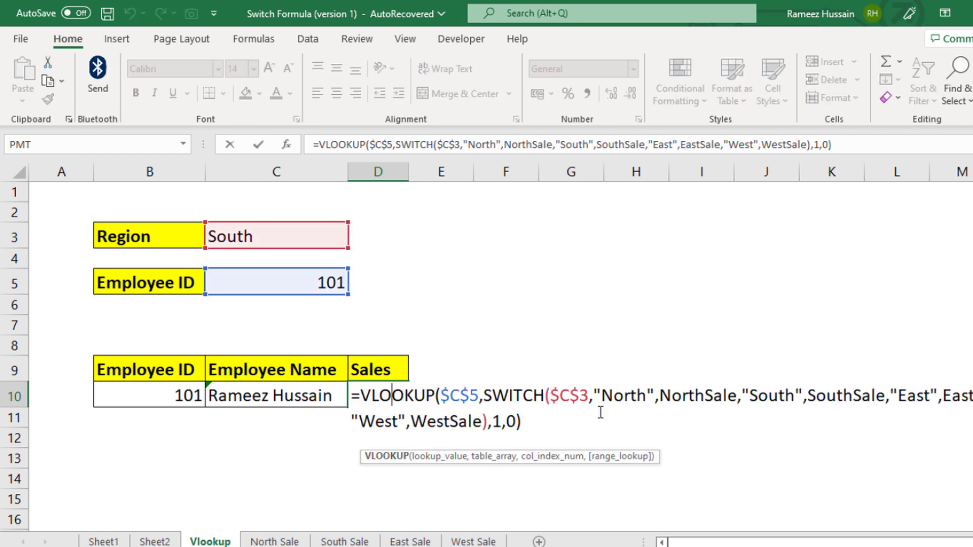
left_click(501, 423)
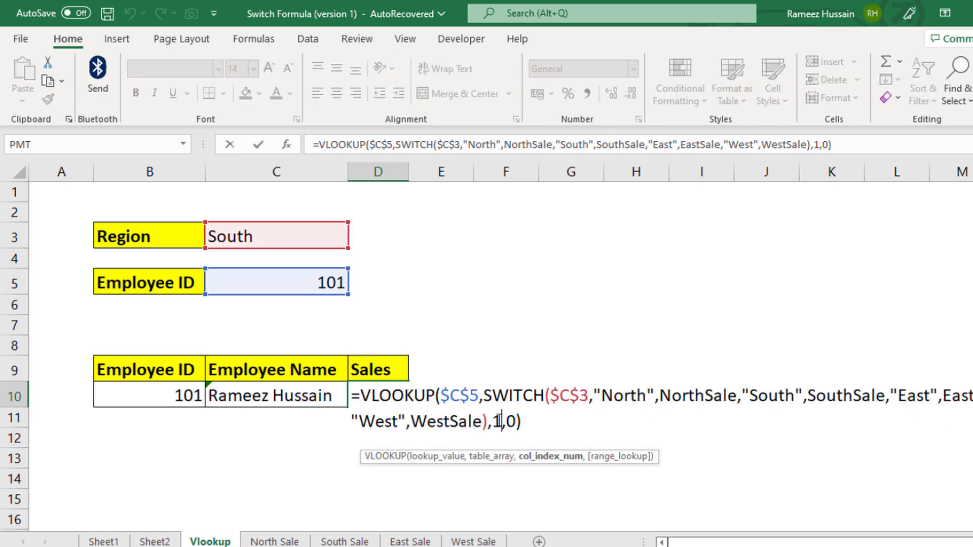
key("BackSpace")
type("3")
key("Return")
- Review the finished lookup formulas in cells B10 and C10 of the result row
key("Up")
key("Left")
key("Left")
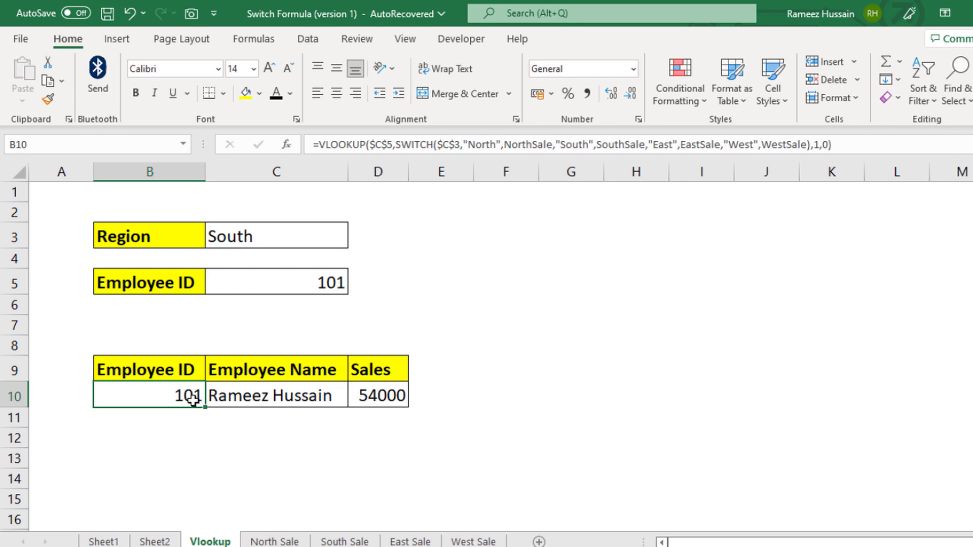
left_click(266, 400)
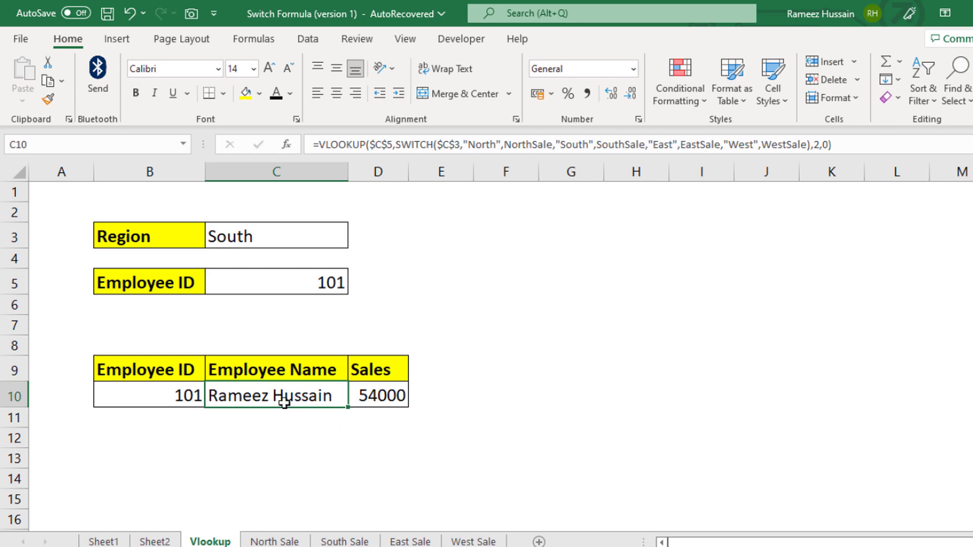
left_click(197, 397)
- Choose the third entry in the Employee ID list for cell C5
left_click(308, 288)
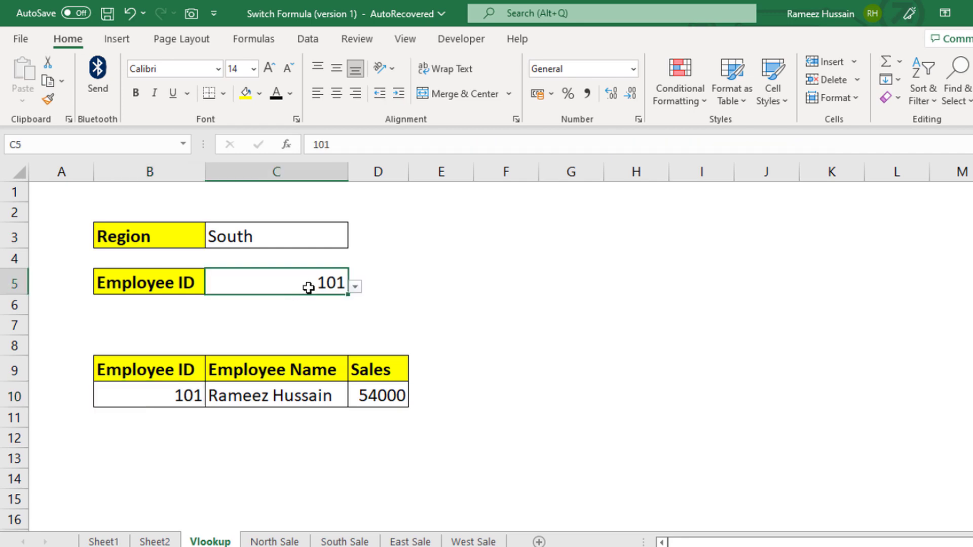
left_click(356, 287)
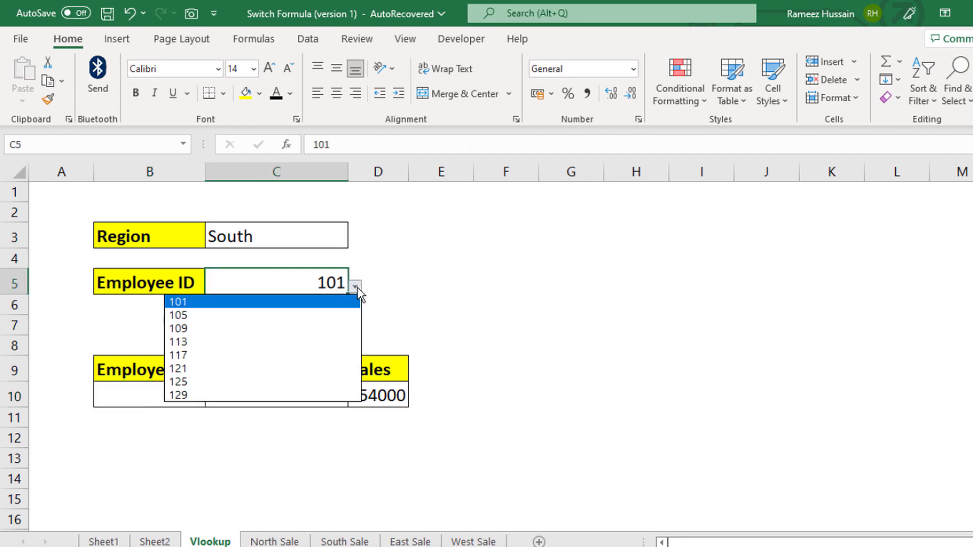
left_click(299, 333)
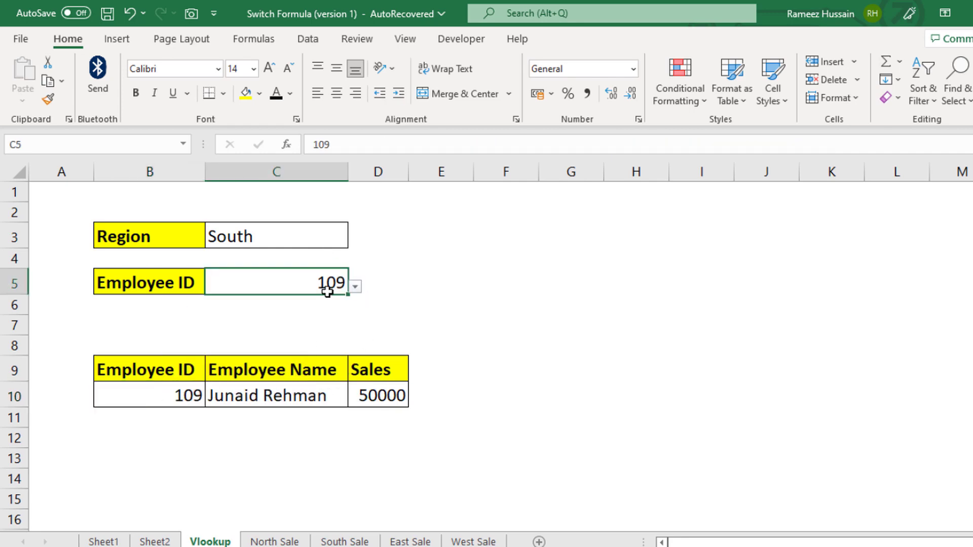
- Test the lookup by switching the region in C3 to North, East and finally West
left_click(337, 237)
left_click(354, 242)
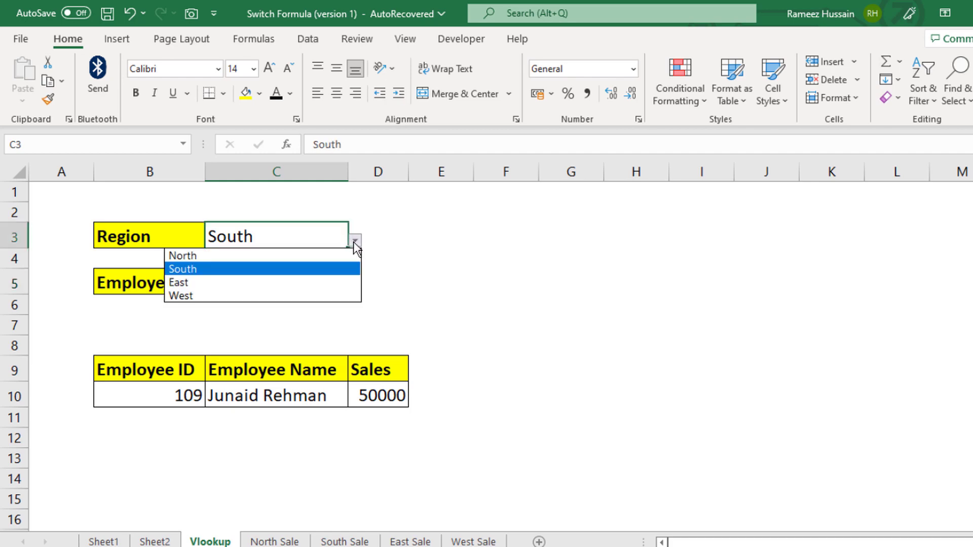
left_click(305, 255)
left_click(356, 242)
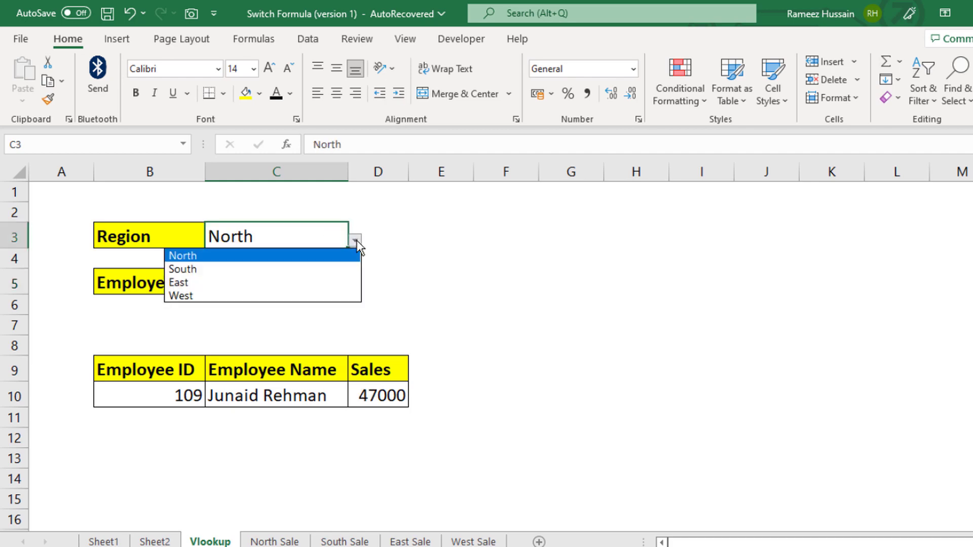
left_click(309, 281)
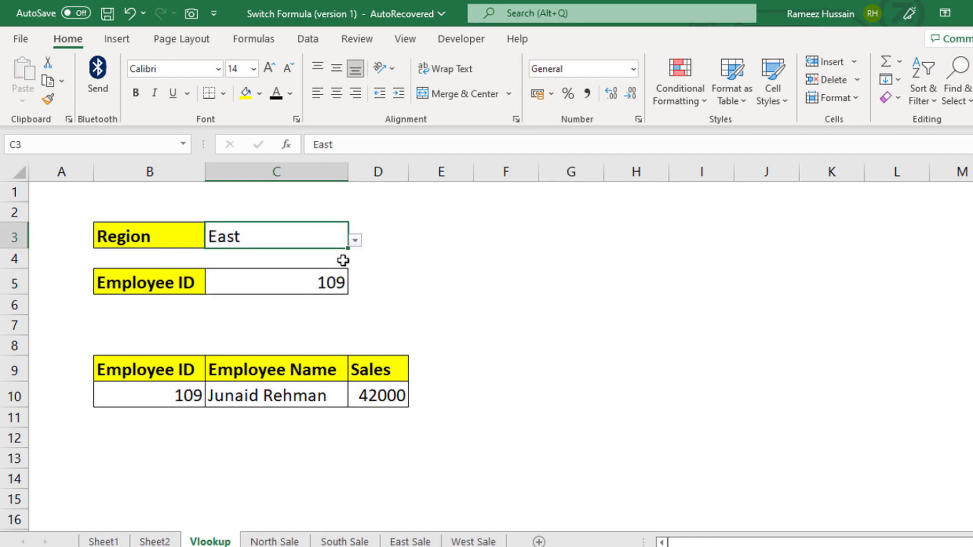
left_click(355, 241)
left_click(304, 293)
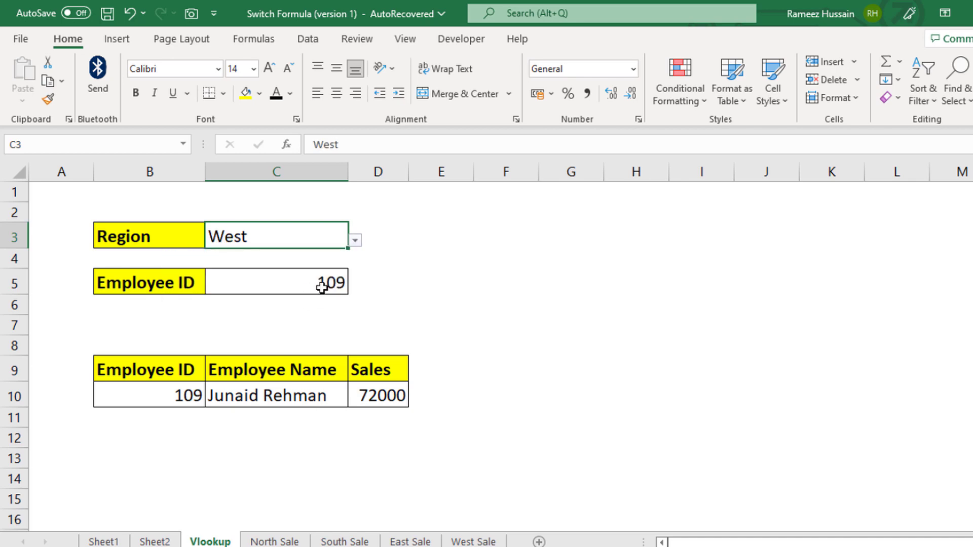
- Test the West lookup by choosing the second, first and finally third Employee ID list entries in C5
left_click(344, 288)
left_click(350, 290)
left_click(305, 313)
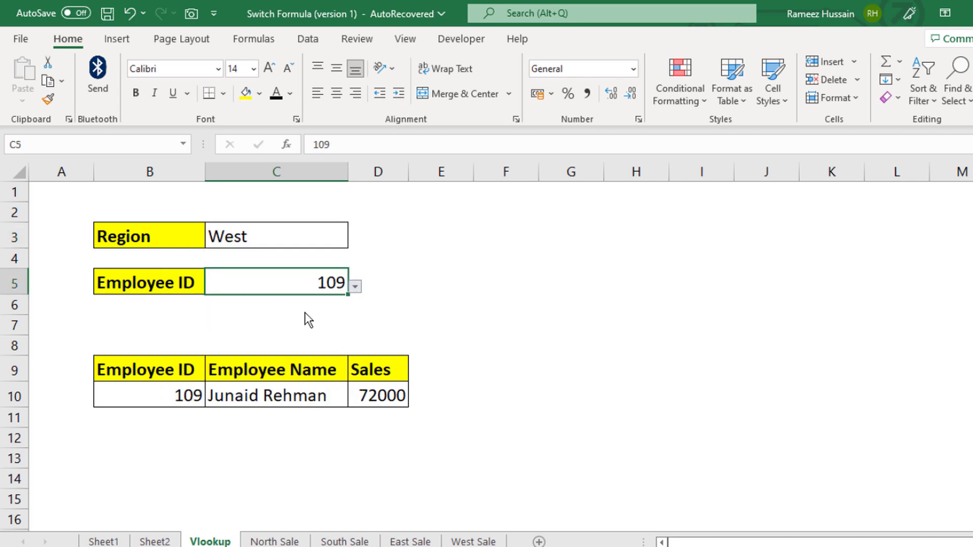
left_click(354, 286)
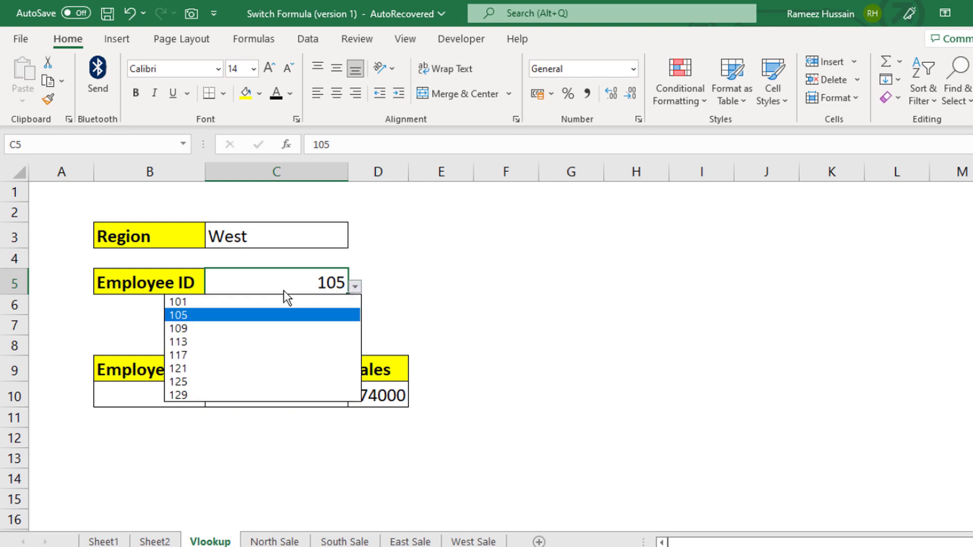
left_click(269, 303)
left_click(354, 284)
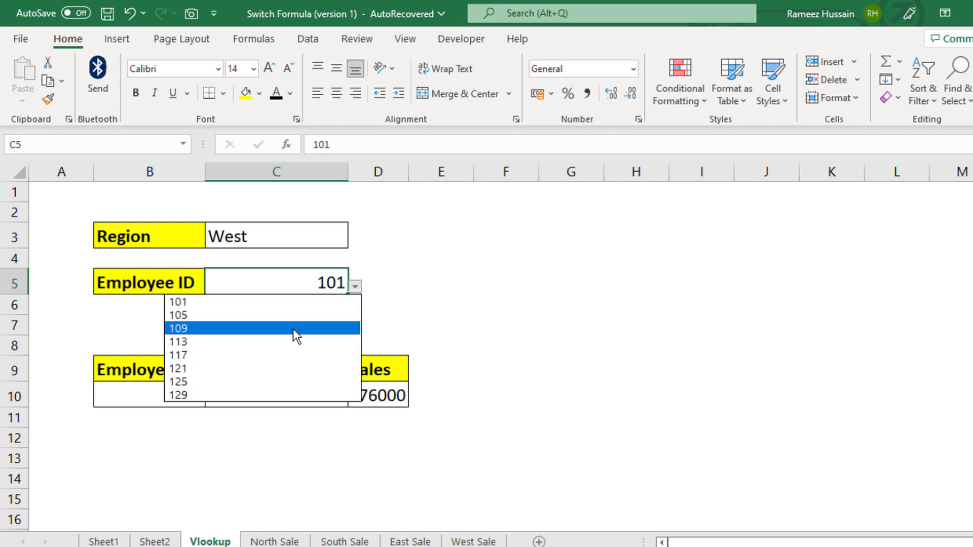
left_click(290, 333)
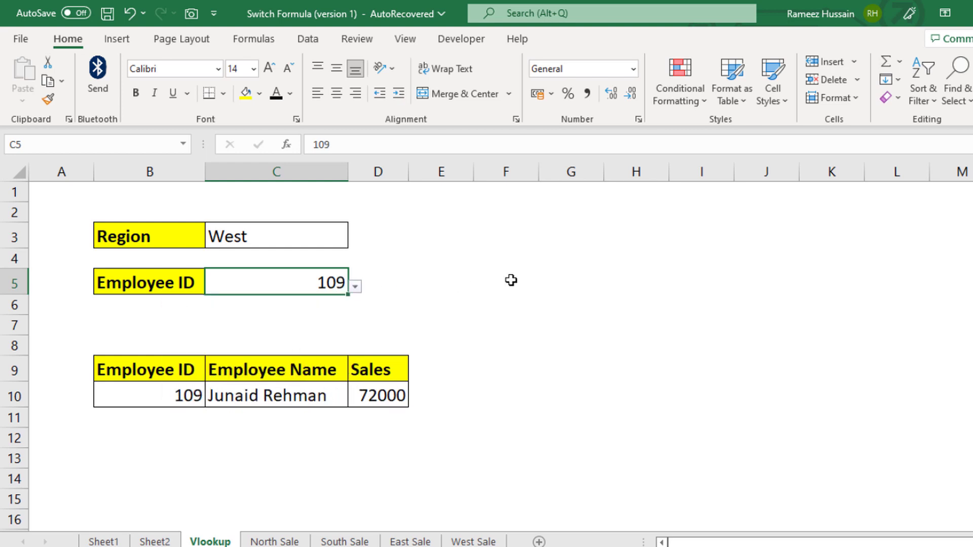